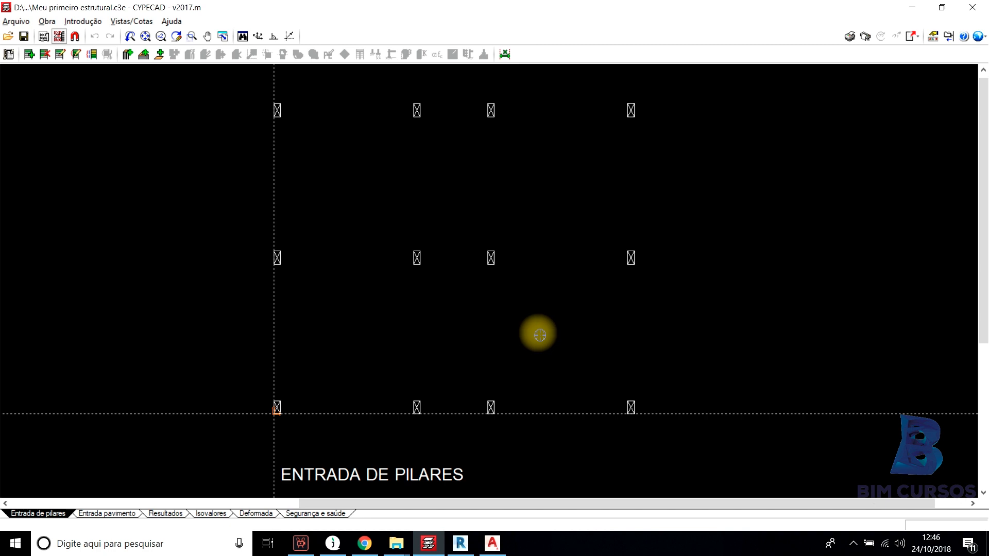
middle_click_drag(539, 334, 547, 340)
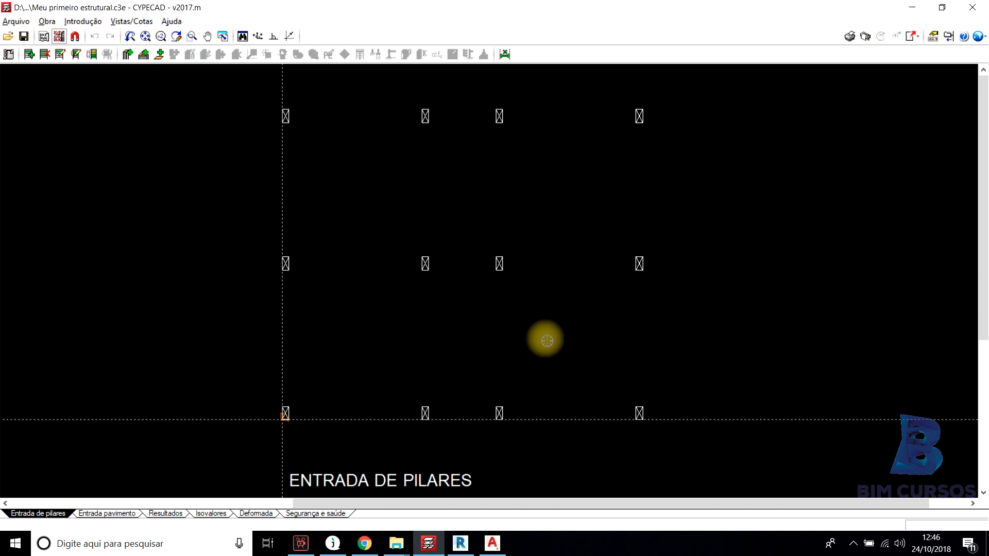
middle_click_drag(547, 340, 541, 338)
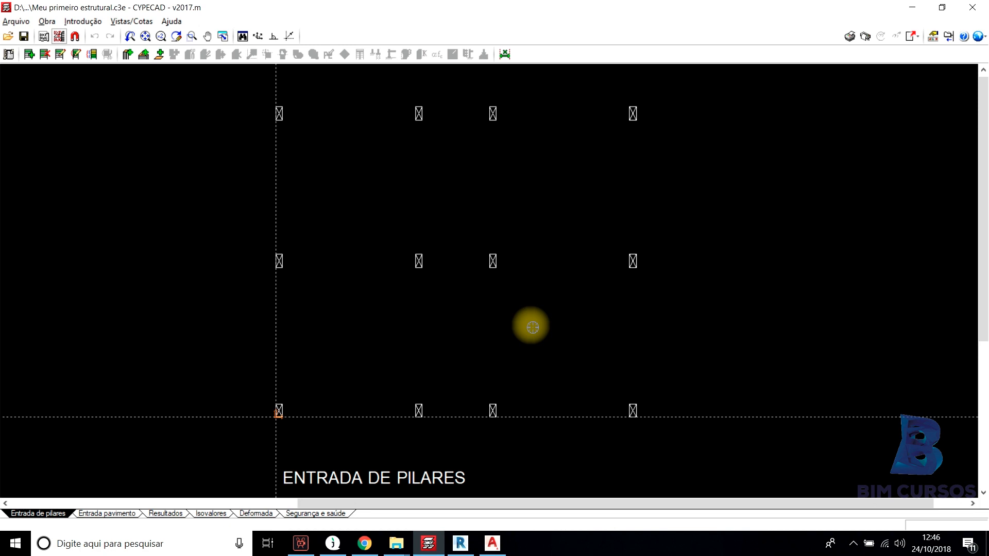
mouse_move(530, 325)
middle_mouse_down()
mouse_move(551, 326)
mouse_move(539, 329)
middle_mouse_up()
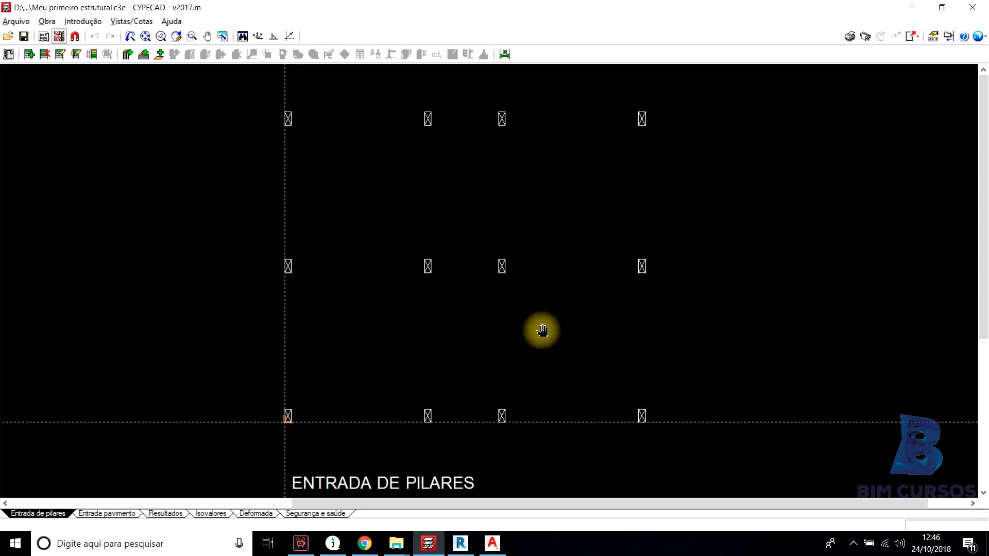
middle_click_drag(523, 276, 491, 271)
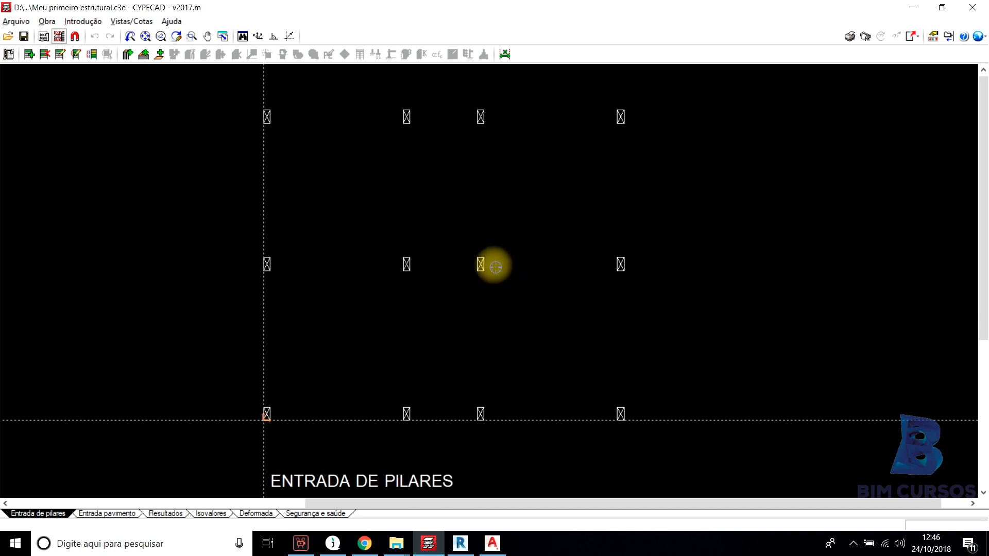
mouse_move(393, 184)
middle_mouse_down()
mouse_move(409, 184)
mouse_move(412, 170)
middle_mouse_up()
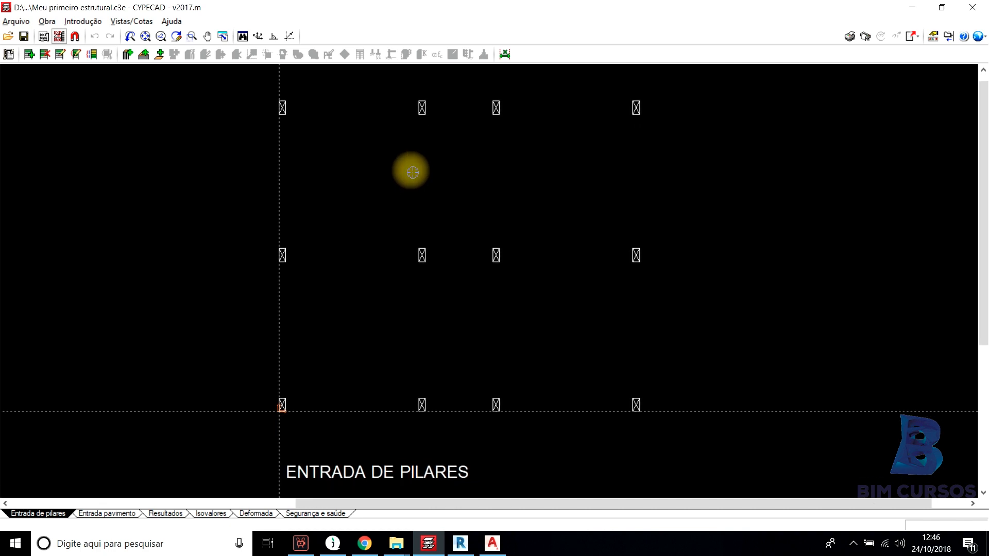
middle_click_drag(412, 180, 412, 177)
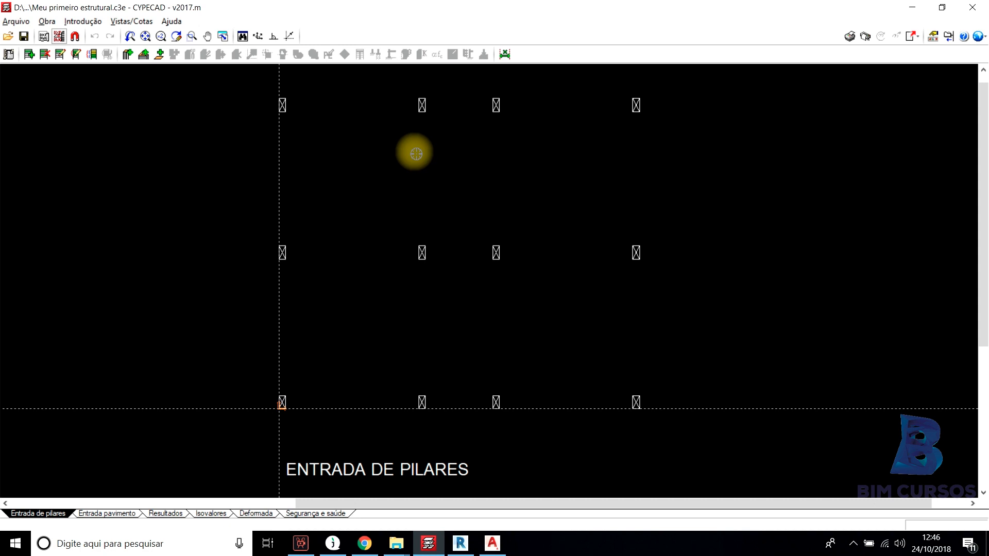
middle_click_drag(419, 153, 421, 163)
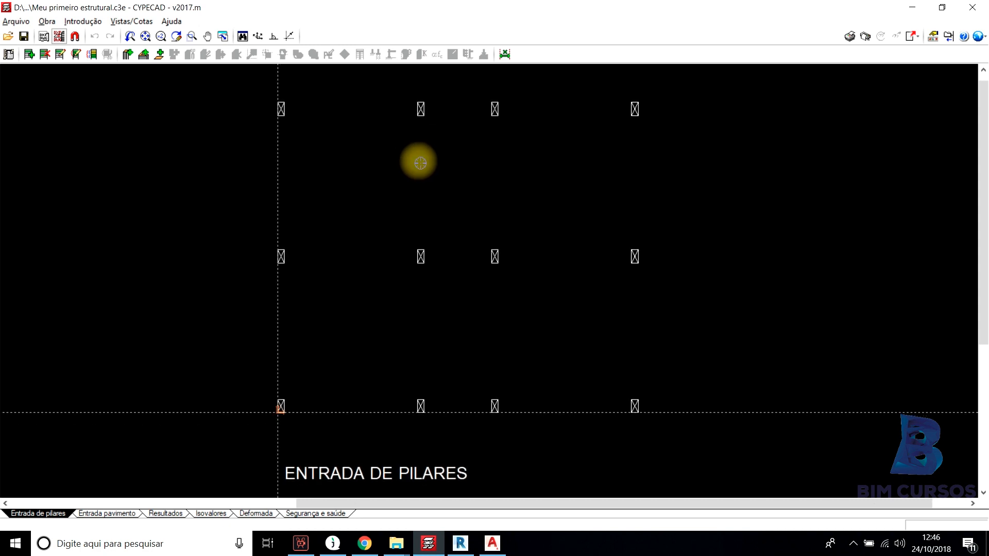
left_click(80, 23)
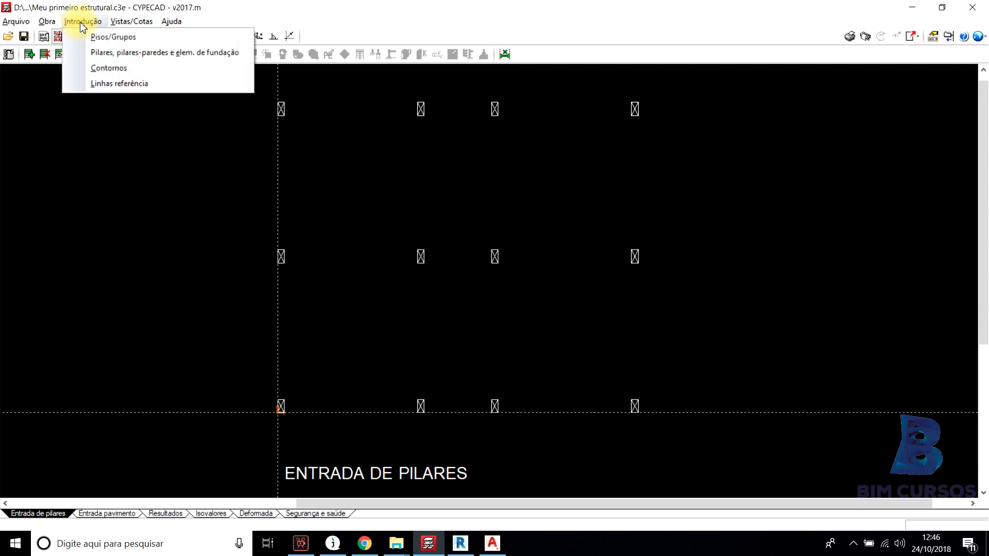
left_click(81, 23)
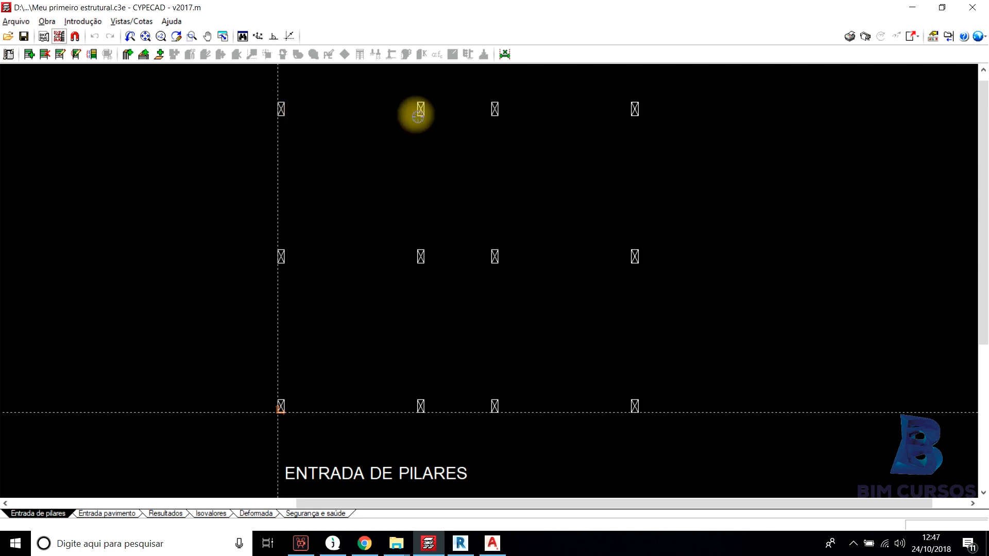
middle_click_drag(410, 110, 416, 113)
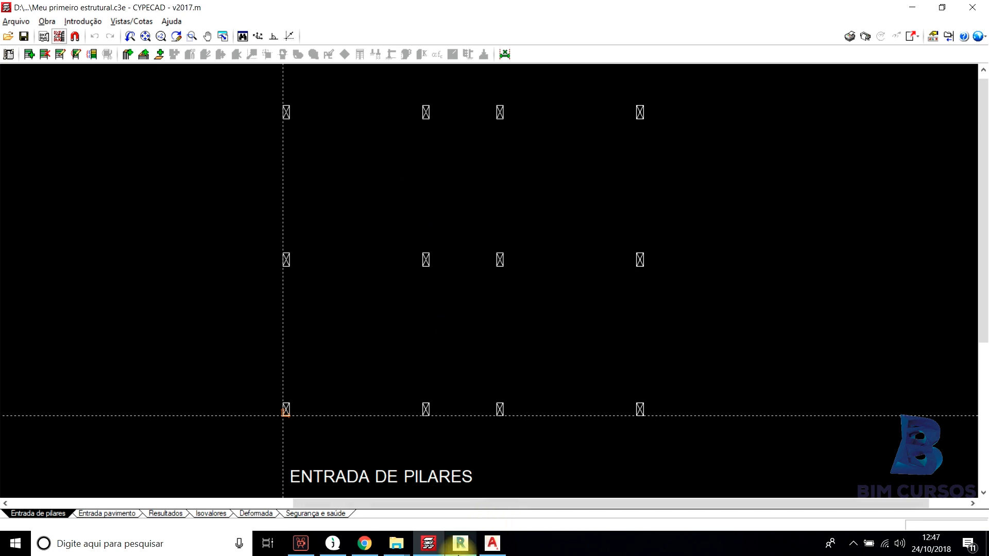
Switch to Revit and check the position of the short horizontal line across the upper-storey column in the Vista Lateral Esquerda elevation.
left_click(458, 551)
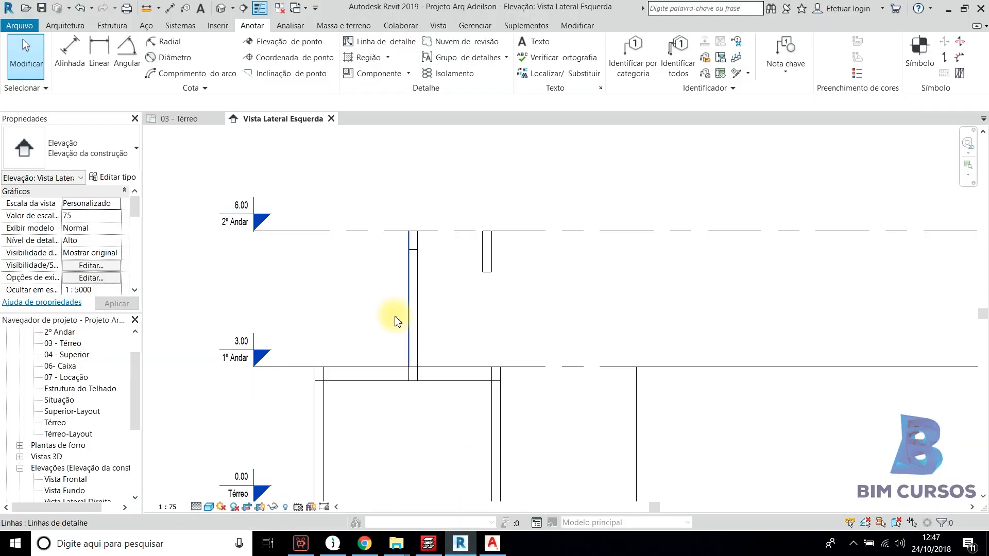
left_click(416, 250)
scroll(417, 254, "up", 2)
scroll(415, 251, "up", 1)
left_click(452, 243)
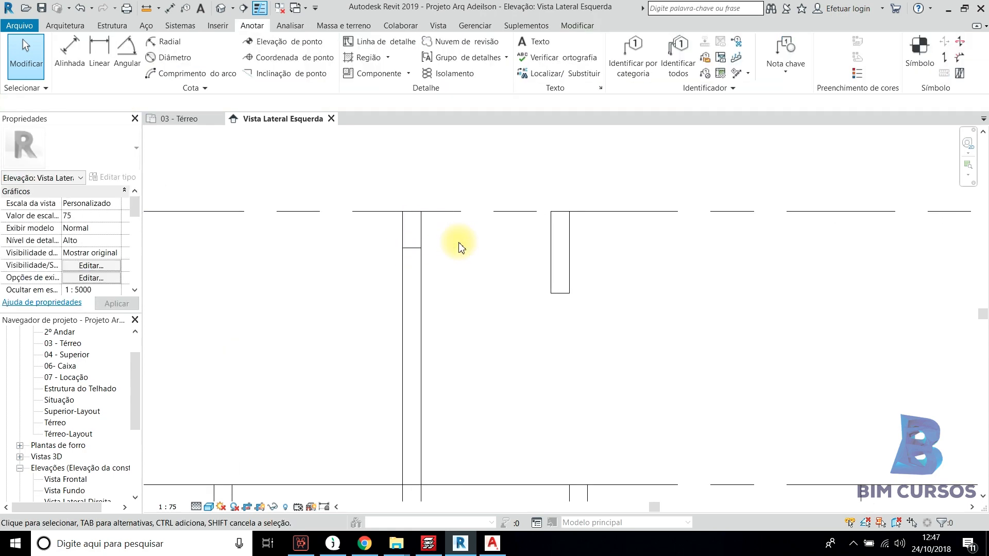
left_click(411, 249)
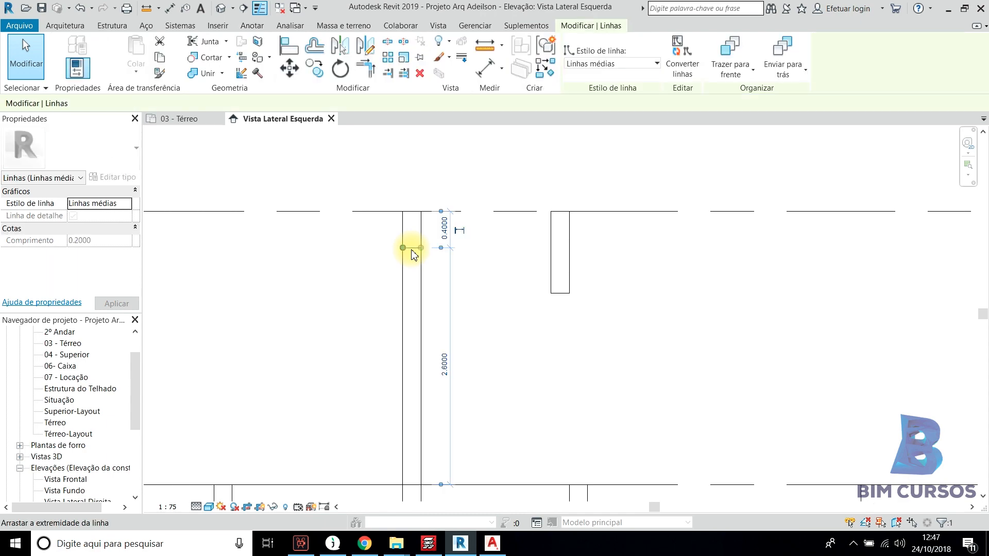
left_click(483, 252)
scroll(456, 219, "down", 1)
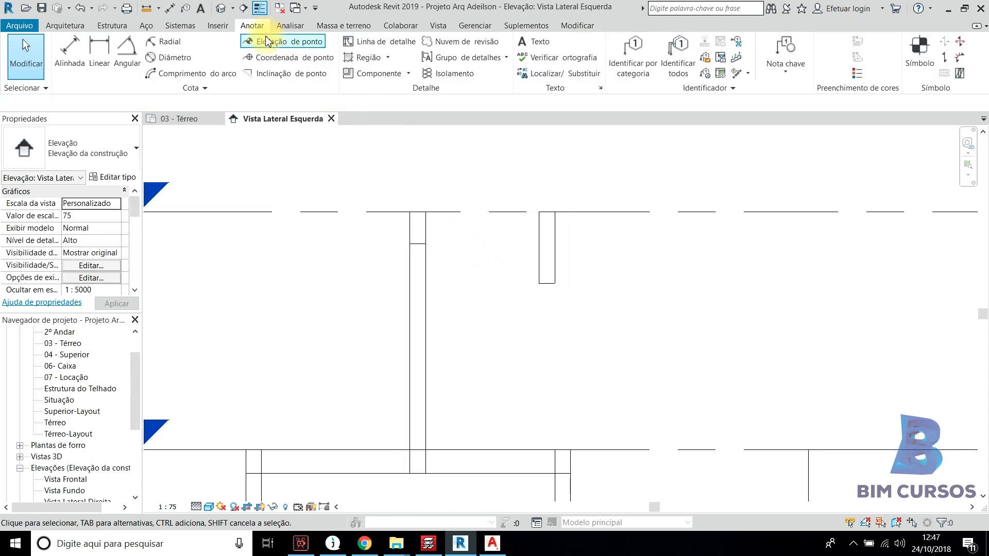
Measure from the column's short horizontal line to the 1º Andar and 2º Andar levels using an aligned dimension, without placing it.
left_click(174, 7)
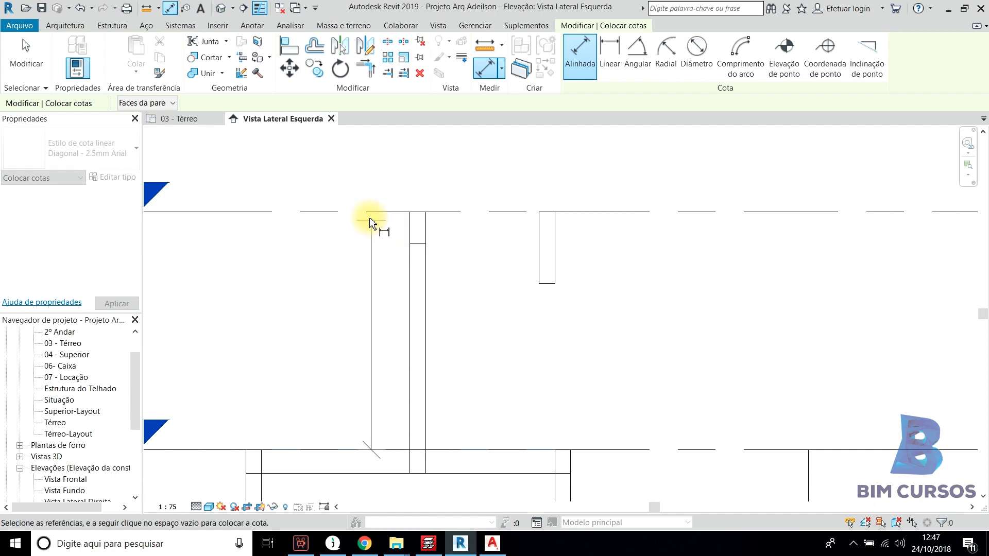
left_click(418, 244)
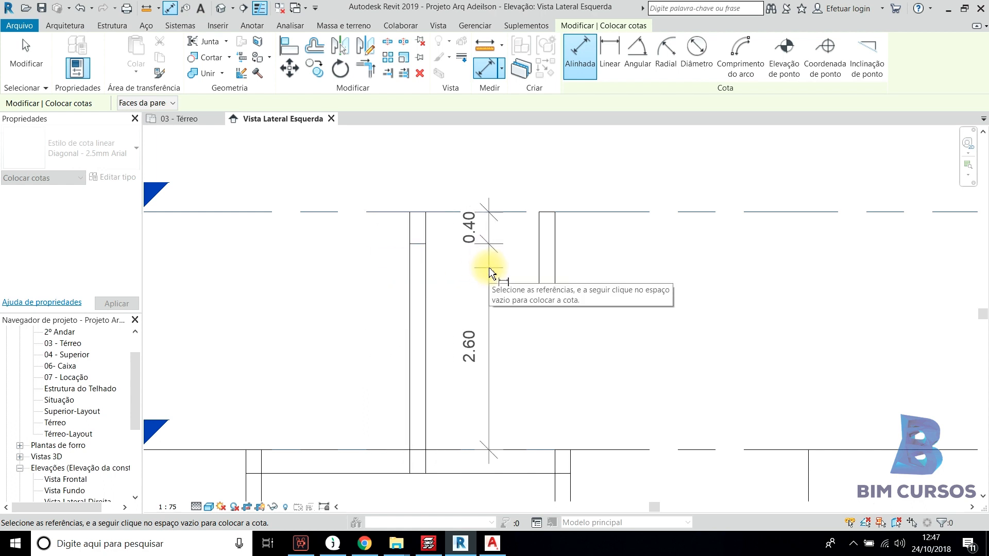
key("Escape")
key("Escape")
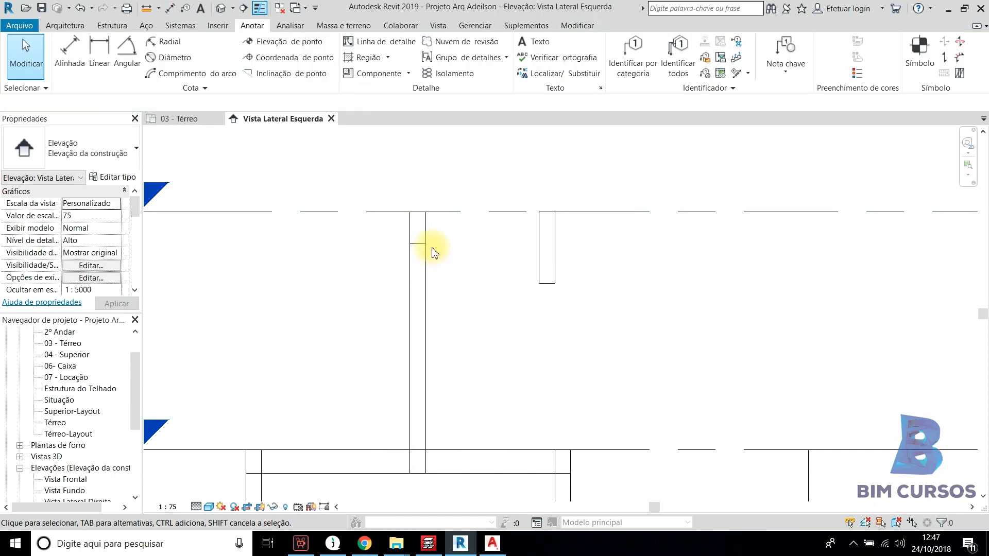
Measure the depth of the short rectangle hanging from the 2º Andar level using an aligned dimension, without placing it.
scroll(464, 255, "down", 2)
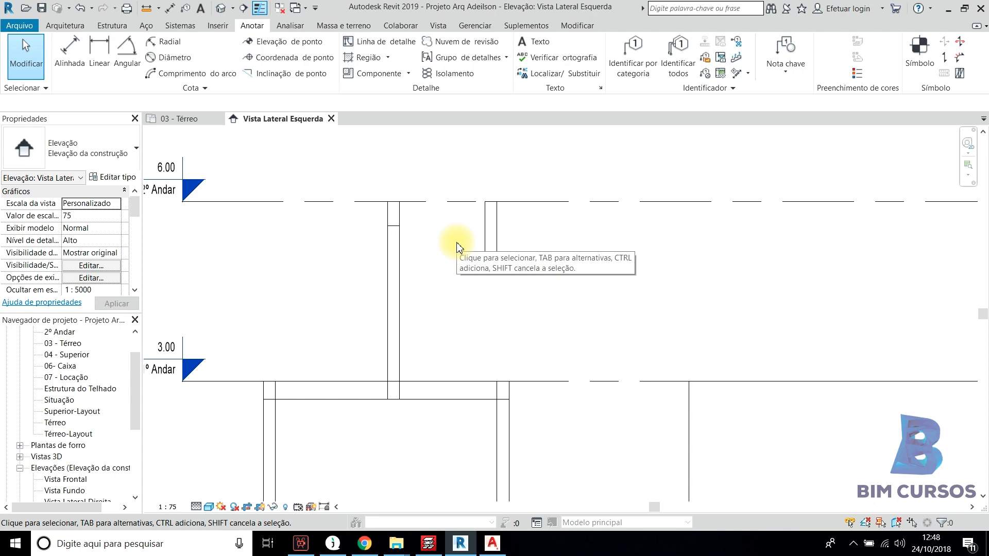
scroll(456, 239, "down", 2)
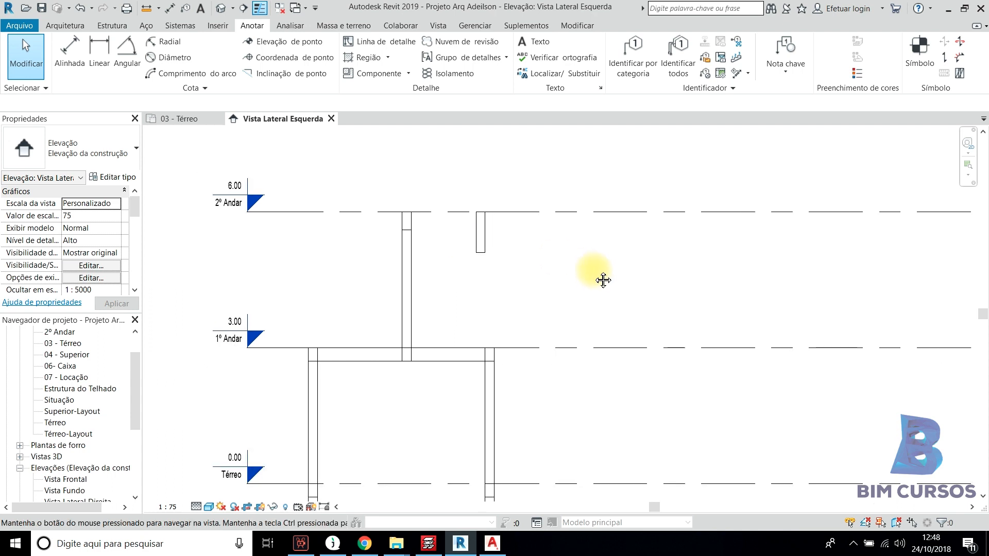
middle_click_drag(600, 280, 488, 294)
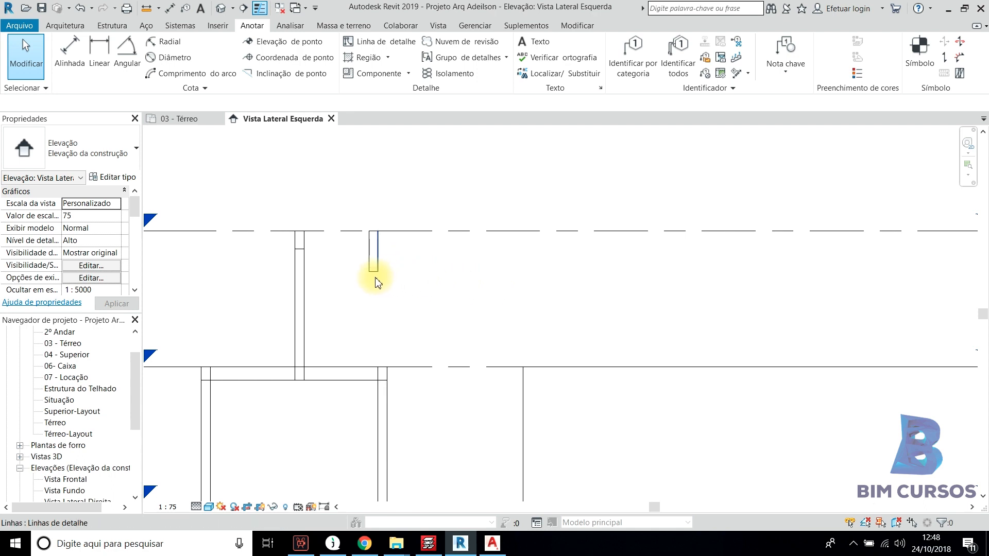
scroll(375, 278, "up", 2)
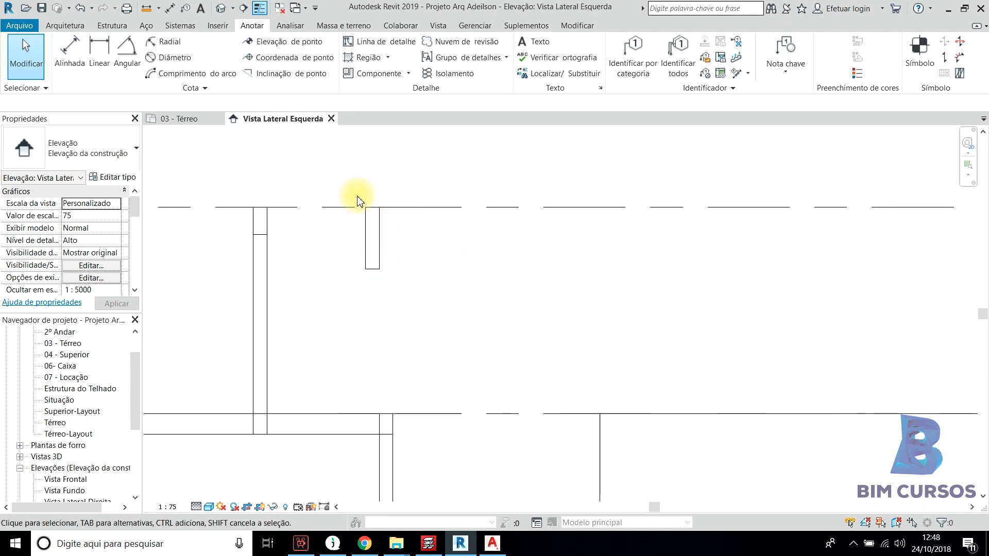
left_click(170, 8)
left_click(374, 269)
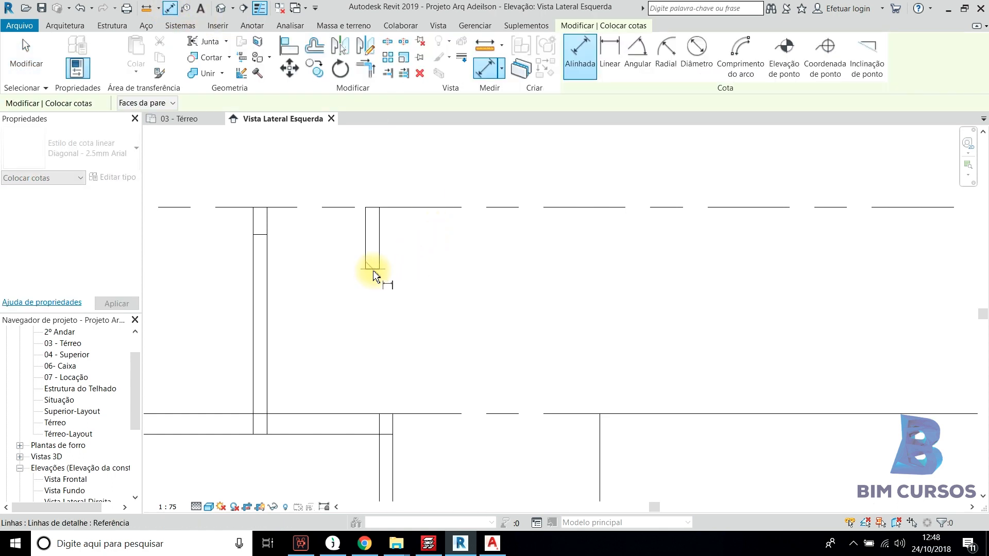
left_click(371, 208)
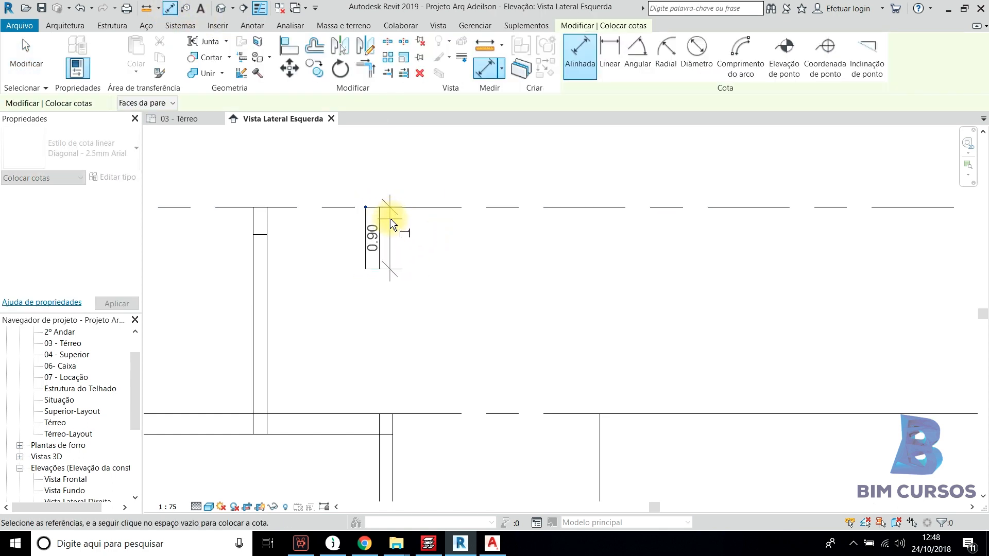
key("Escape")
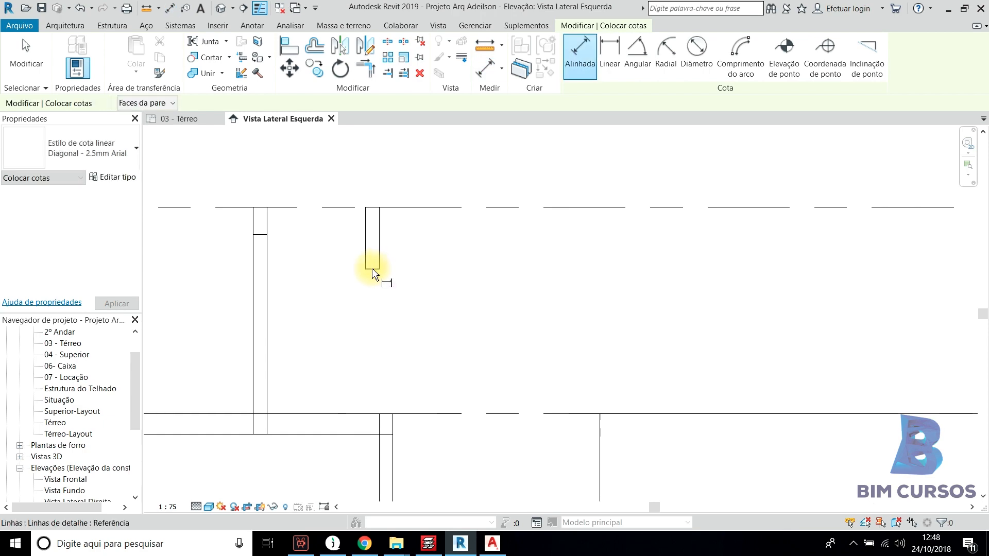
key("Escape")
Set the distance from the hanging rectangle's lower edge to the 2º Andar level to 0.8.
left_click(374, 272)
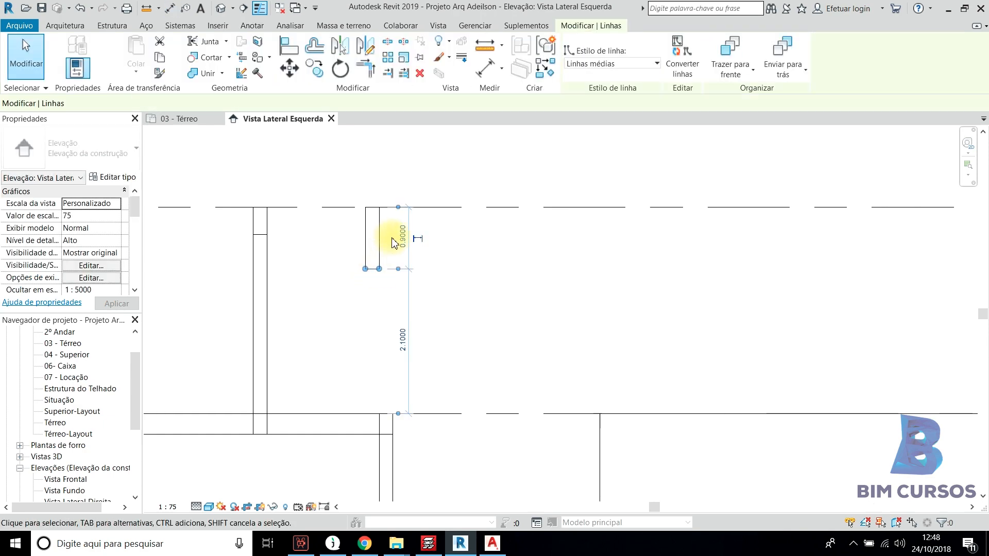
left_click(403, 229)
key("BackSpace")
type(".8")
key("Return")
left_click(433, 245)
scroll(434, 249, "down", 3)
scroll(395, 216, "up", 1)
middle_click_drag(410, 245, 503, 221)
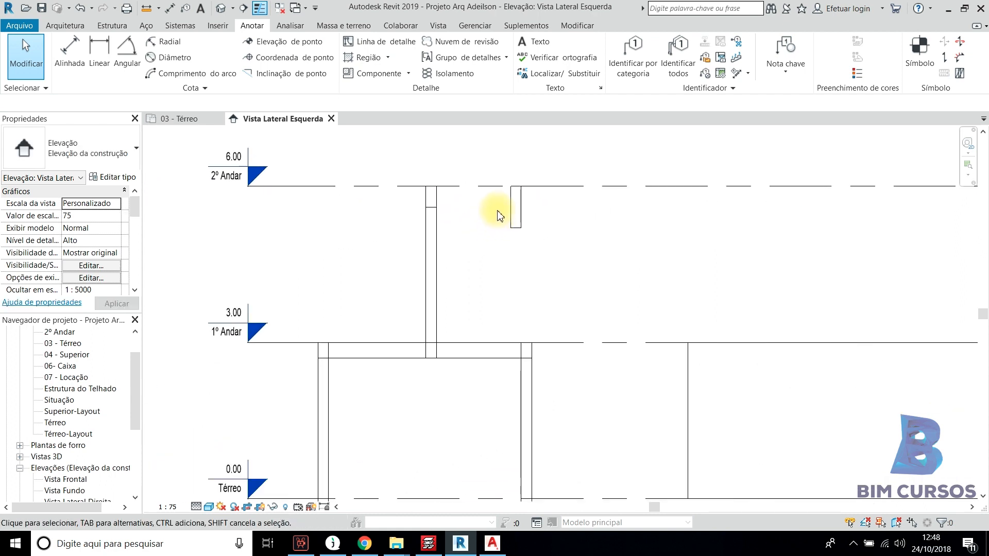
Check the hanging rectangle's lower edge against the 1º Andar and 2º Andar levels.
scroll(530, 211, "up", 2)
scroll(526, 217, "up", 1)
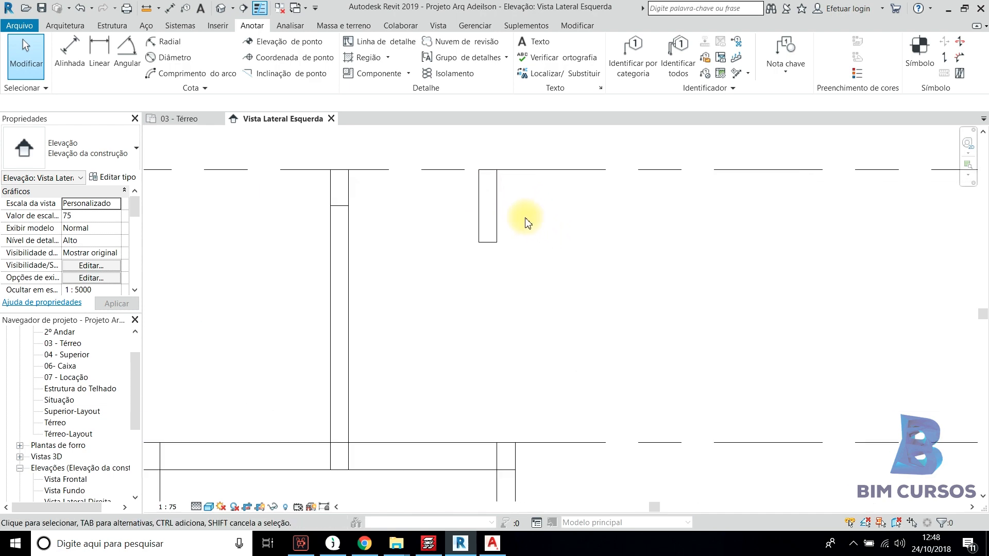
left_click(487, 242)
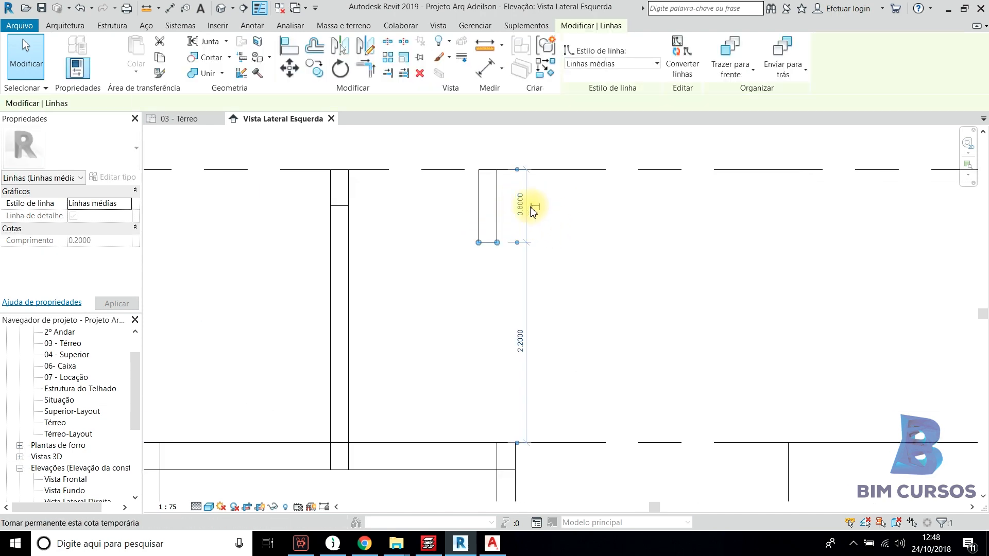
left_click(582, 205)
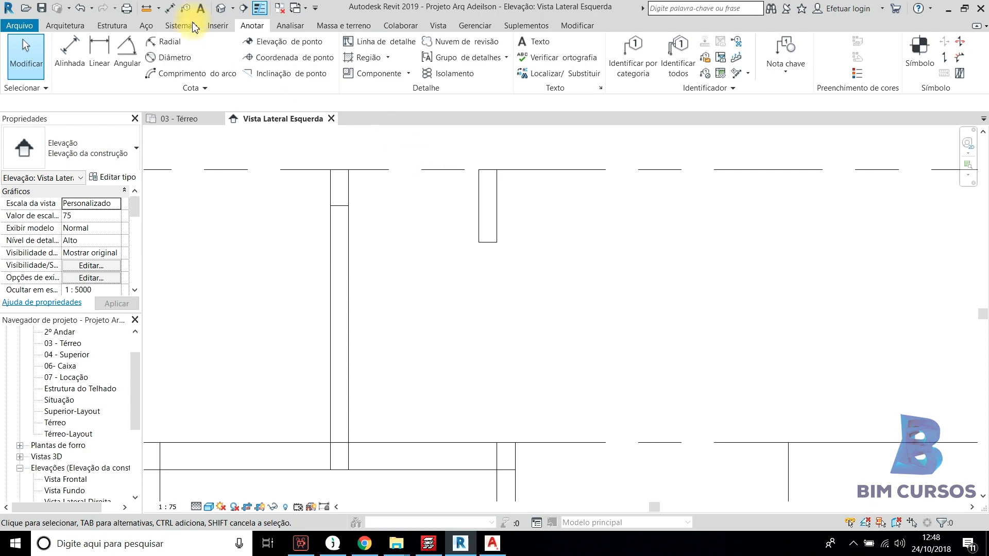
left_click(170, 8)
key("Escape")
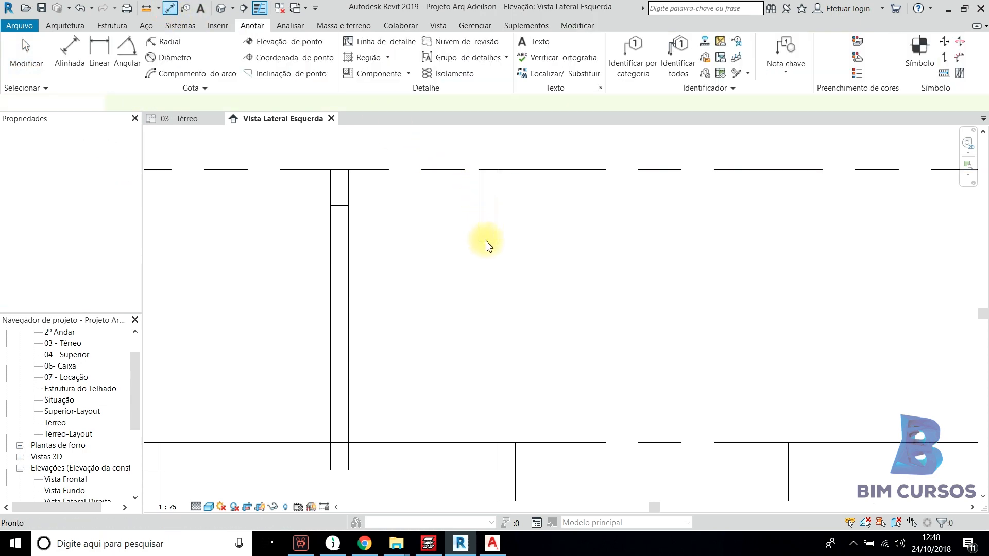
left_click(488, 242)
left_click(539, 320)
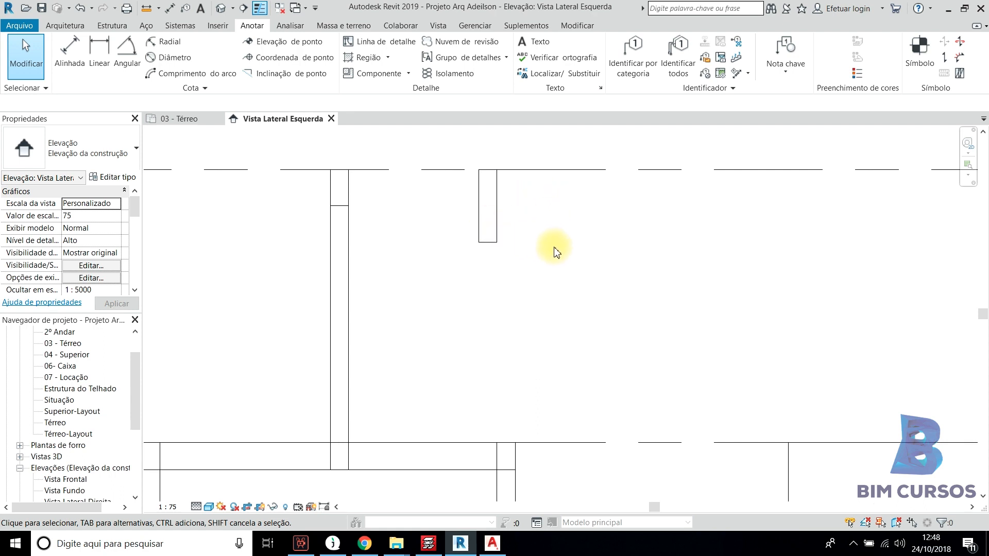
scroll(569, 270, "down", 3)
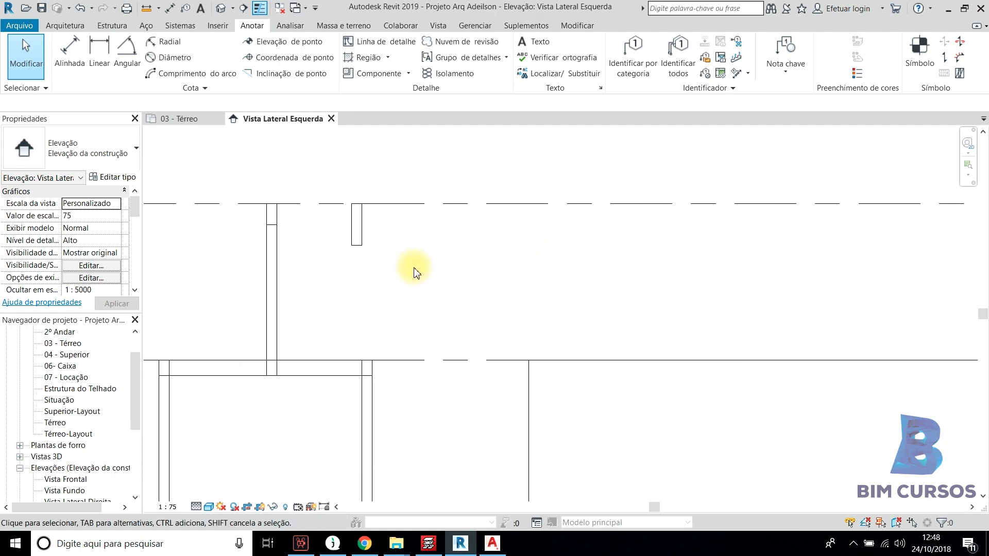
middle_click_drag(416, 271, 466, 299)
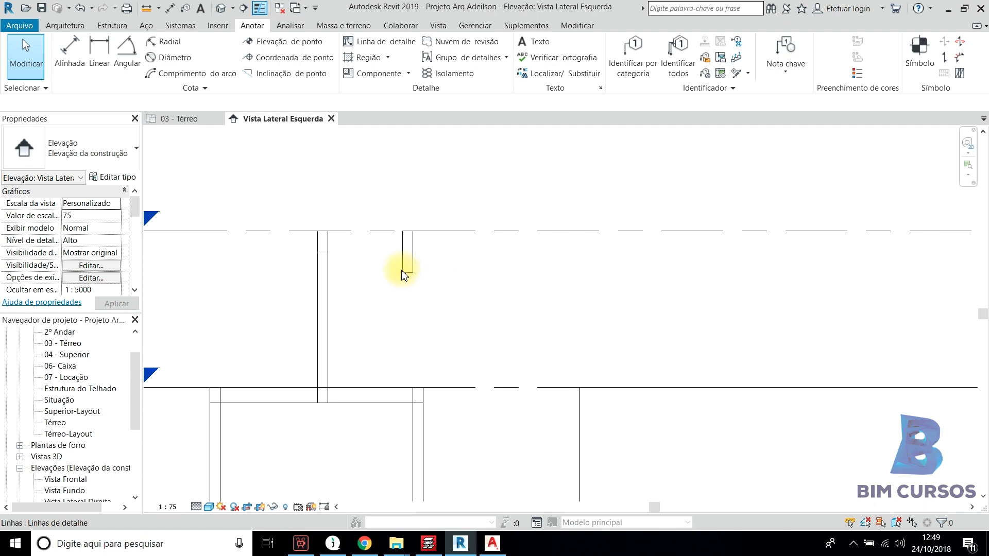
scroll(447, 280, "down", 2)
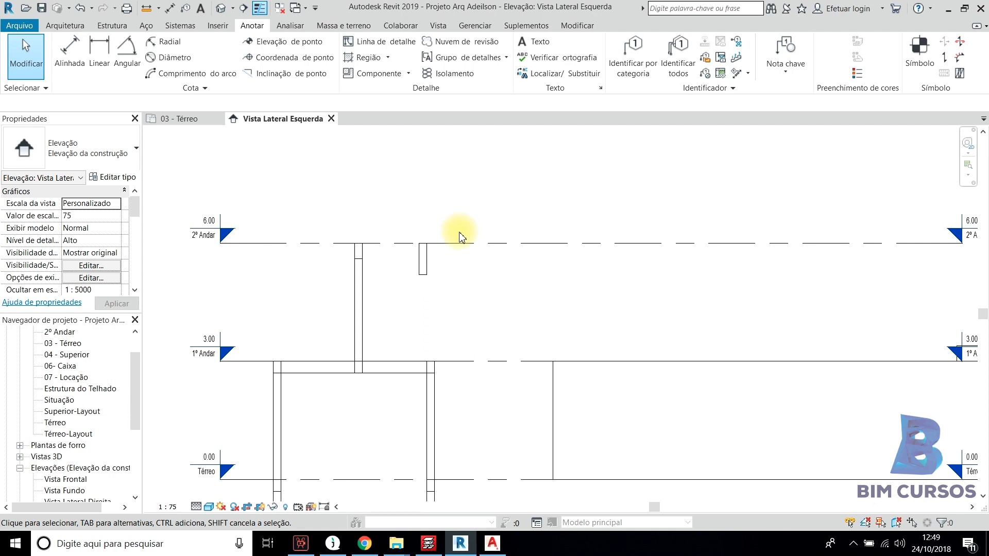
scroll(424, 276, "up", 2)
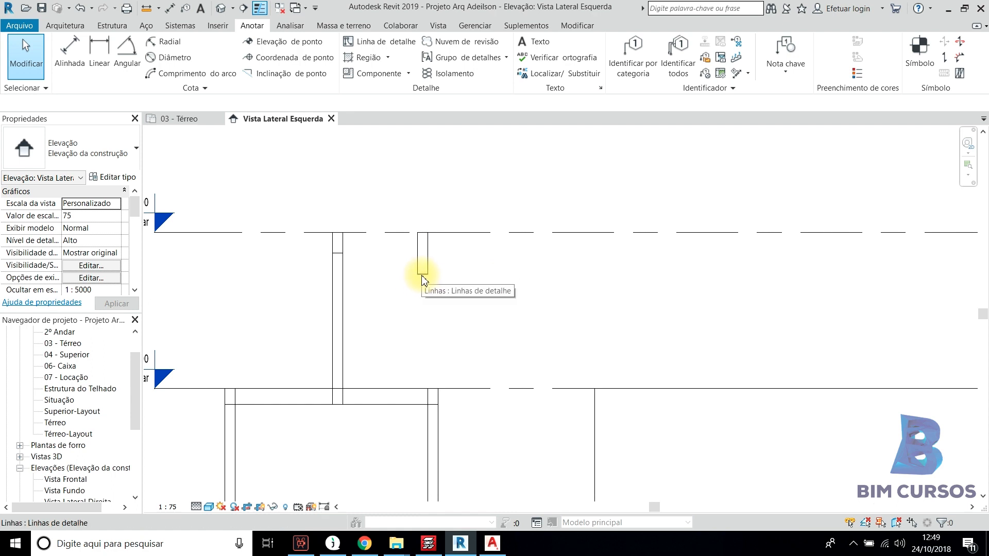
Examine how the columns and the short hanging rectangle sit against the floor levels in the elevation.
scroll(541, 269, "down", 3)
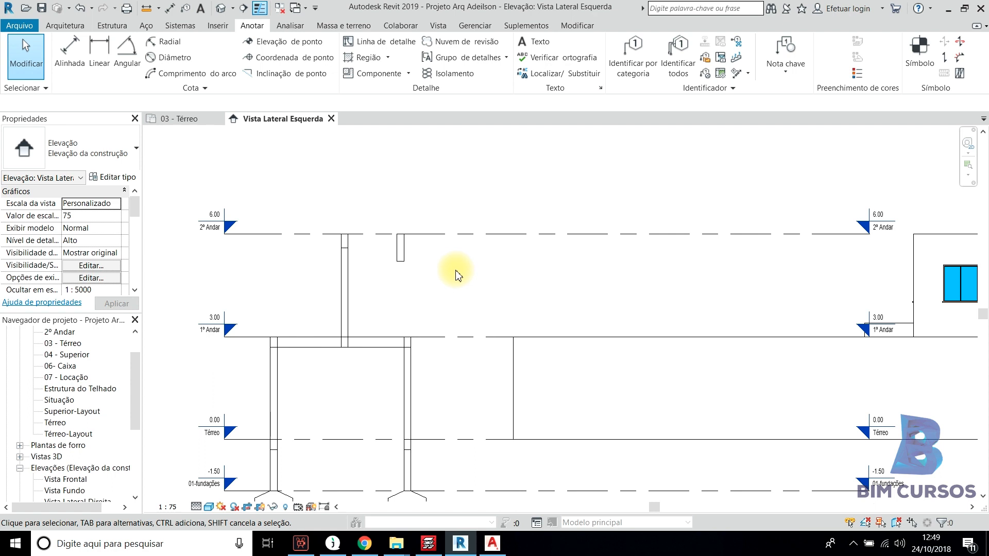
scroll(366, 257, "up", 1)
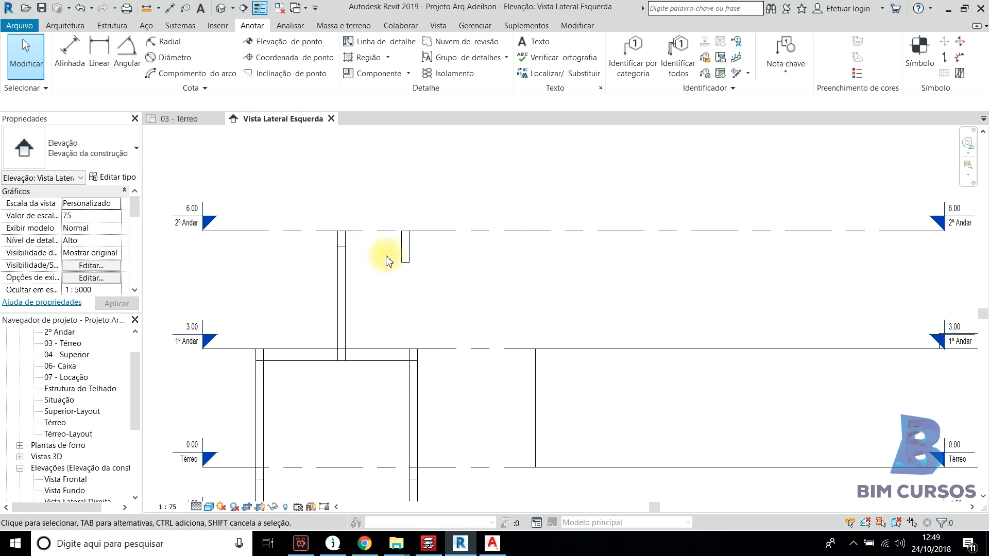
scroll(403, 267, "up", 1)
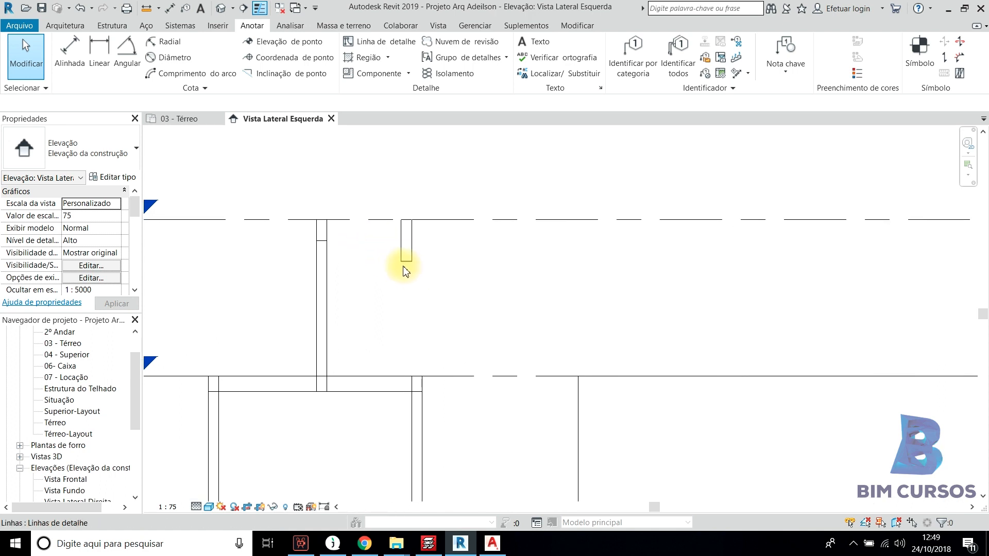
scroll(294, 238, "down", 1)
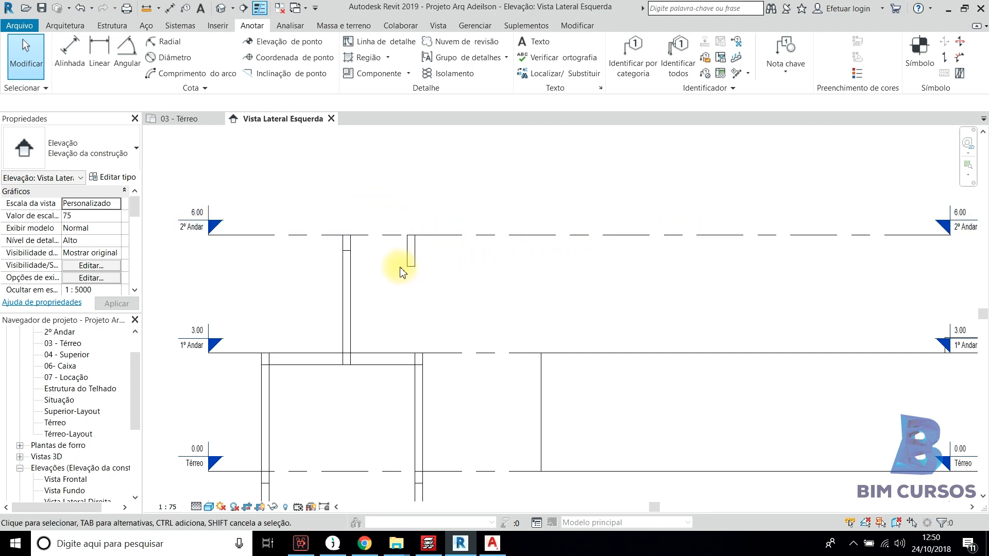
scroll(401, 272, "up", 1)
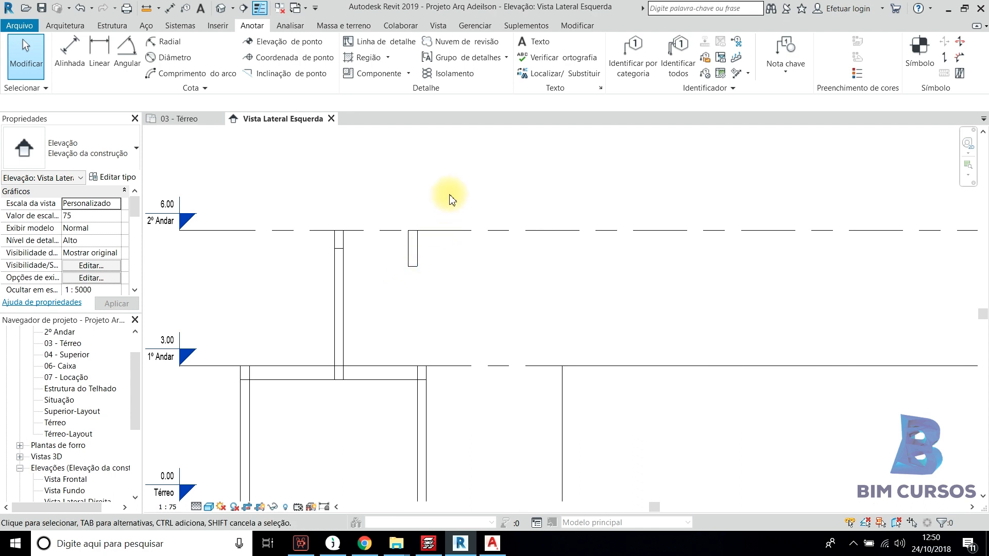
scroll(456, 195, "down", 1)
scroll(502, 204, "down", 1)
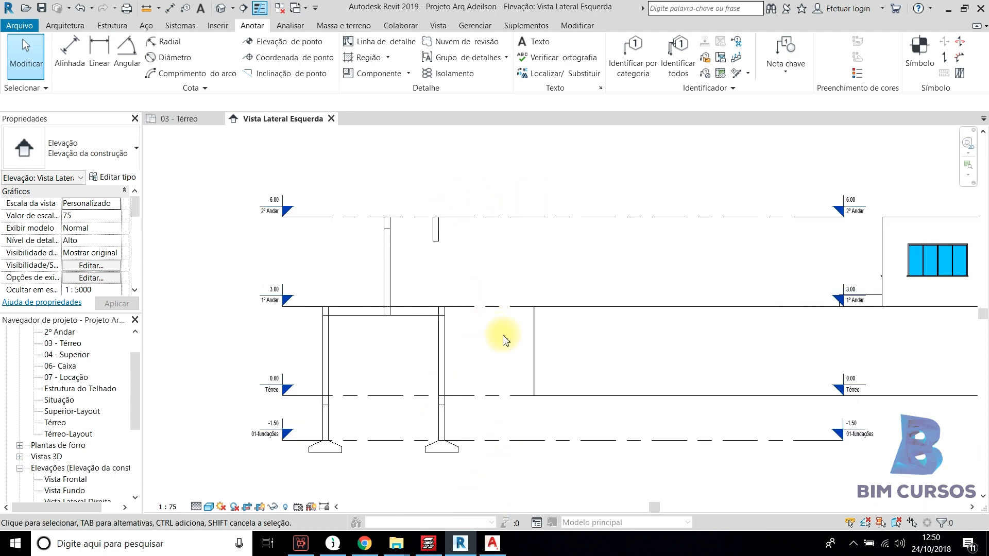
middle_click_drag(505, 341, 496, 331)
Switch to CYPECAD and start a new column from the column, wall-column and foundation element entry.
left_click(428, 544)
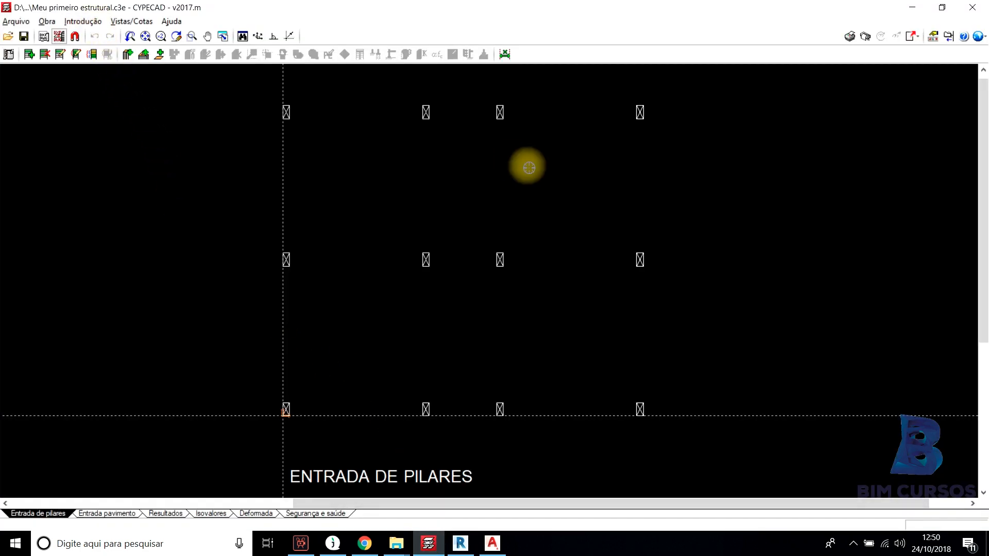
middle_click_drag(524, 170, 508, 217)
scroll(471, 188, "down", 1)
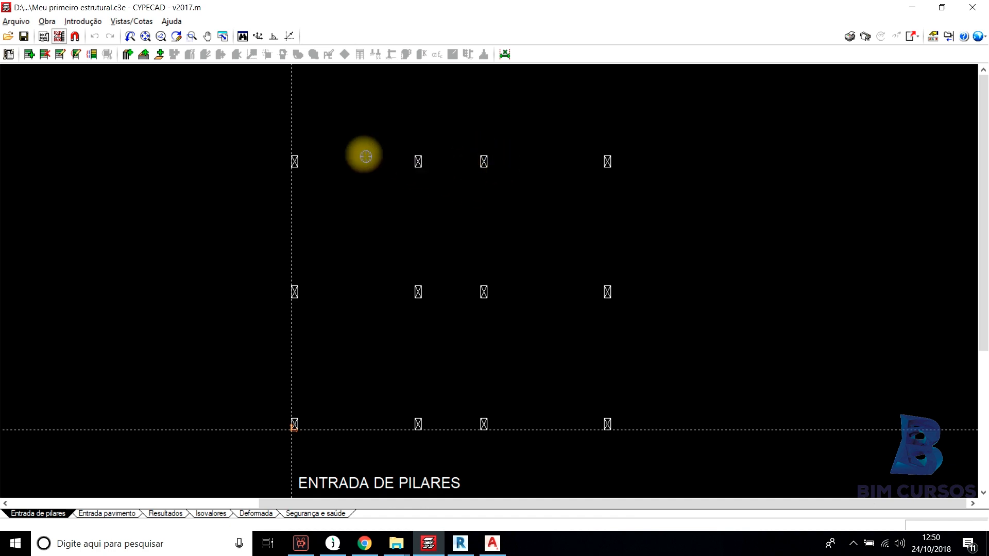
middle_click_drag(531, 175, 528, 173)
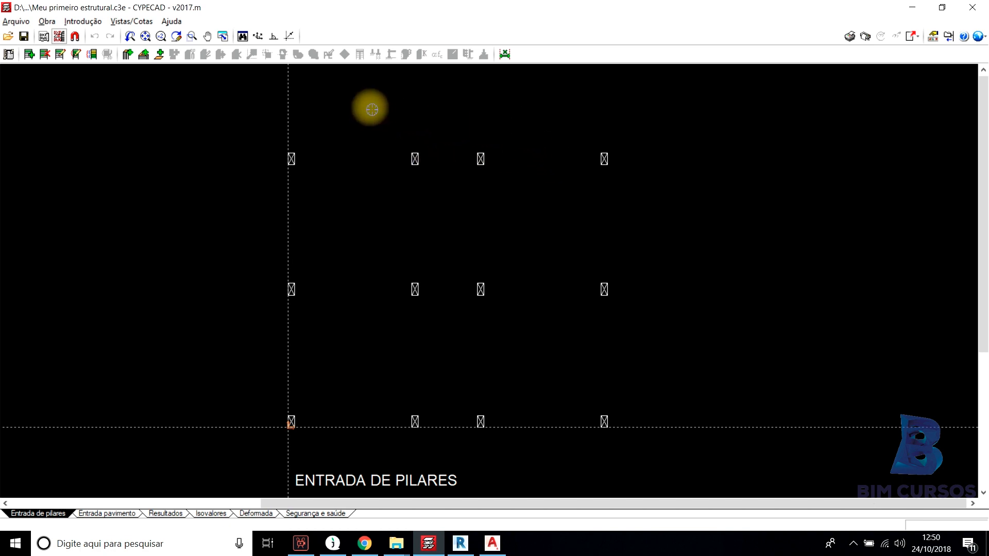
left_click(79, 21)
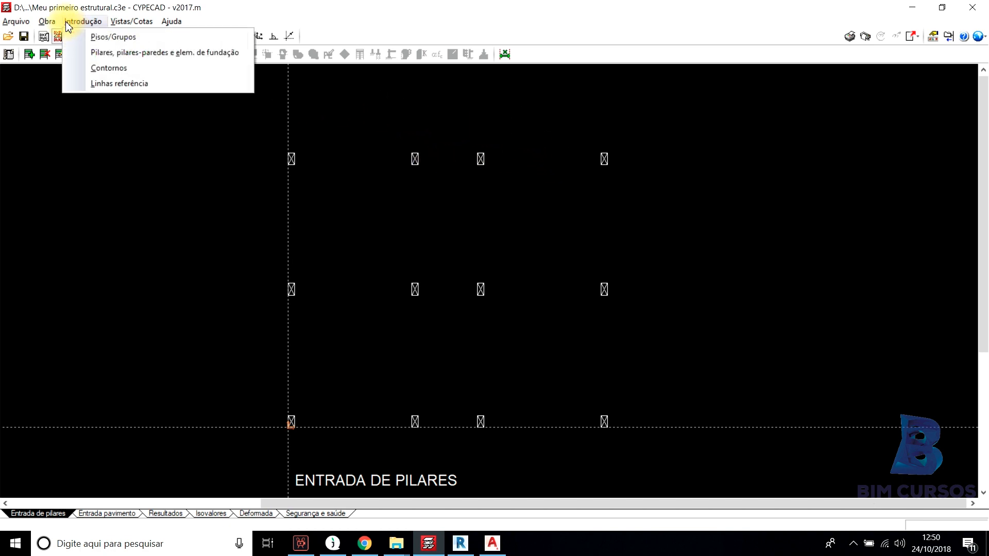
left_click(104, 53)
left_click(486, 249)
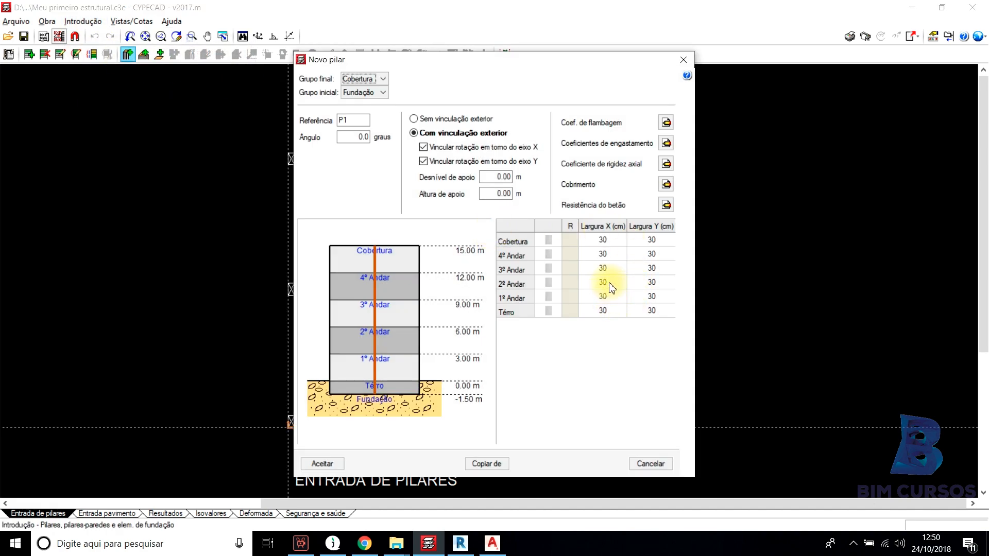
Set the new column's Largura X to 20 cm on every floor from Cobertura down to the ground floor.
left_click(612, 242)
type("2")
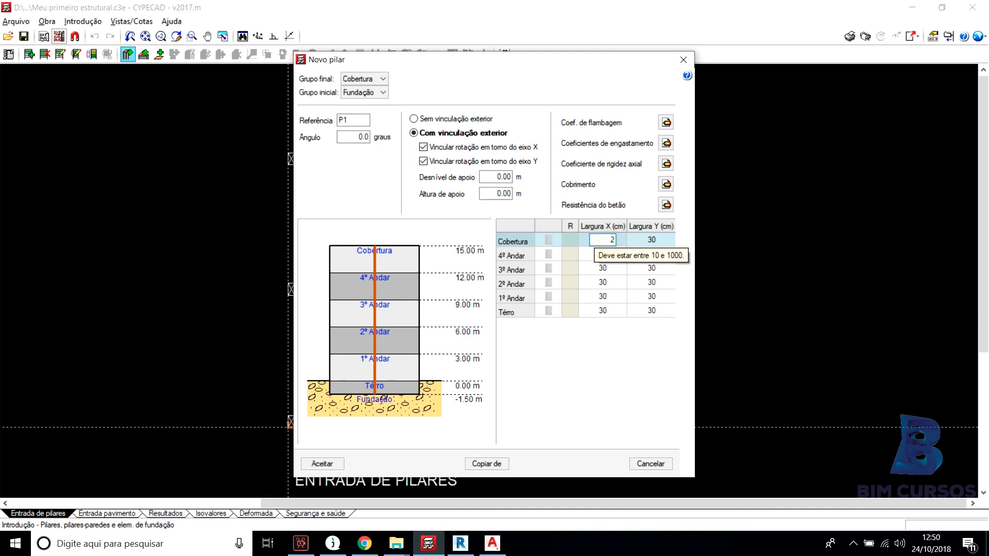
type("0")
left_click(607, 254)
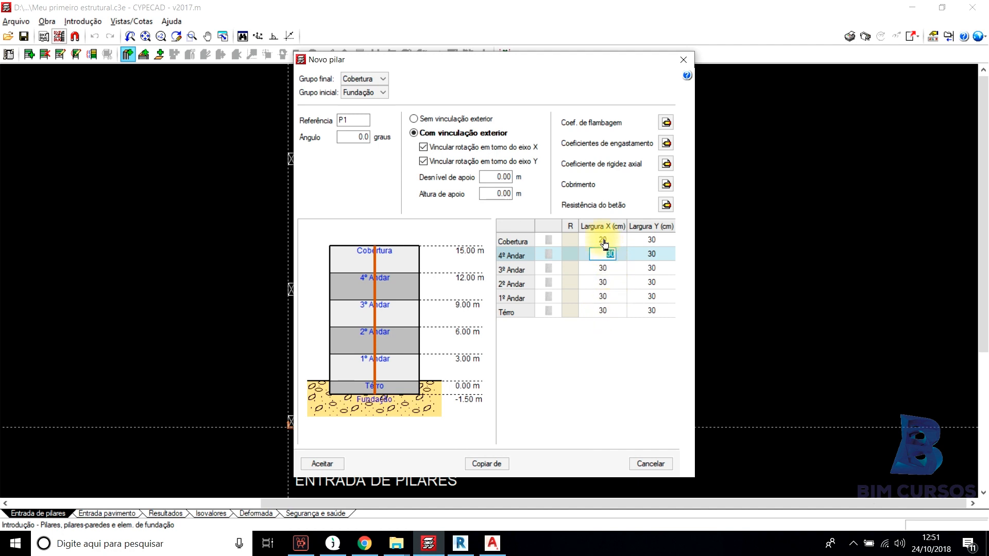
left_click(602, 311)
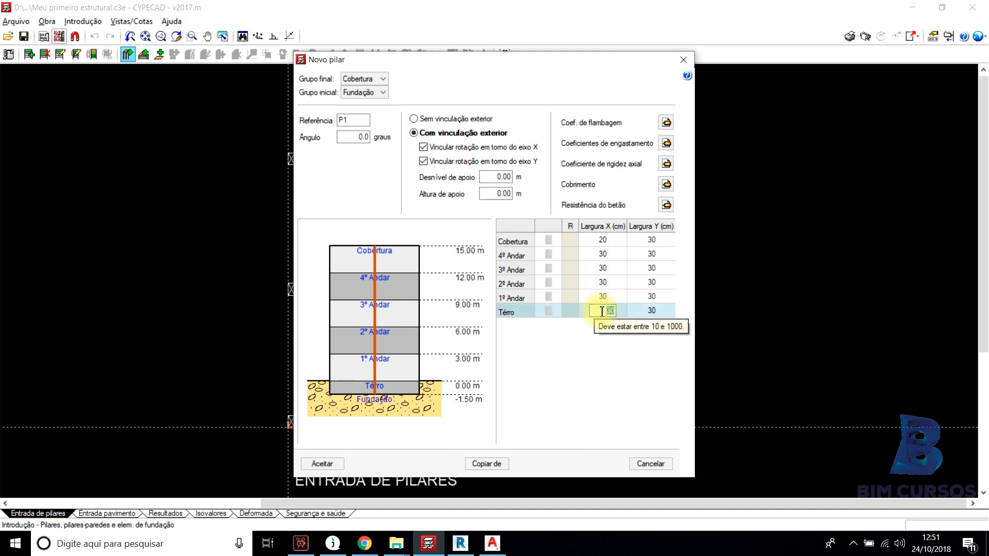
type("20")
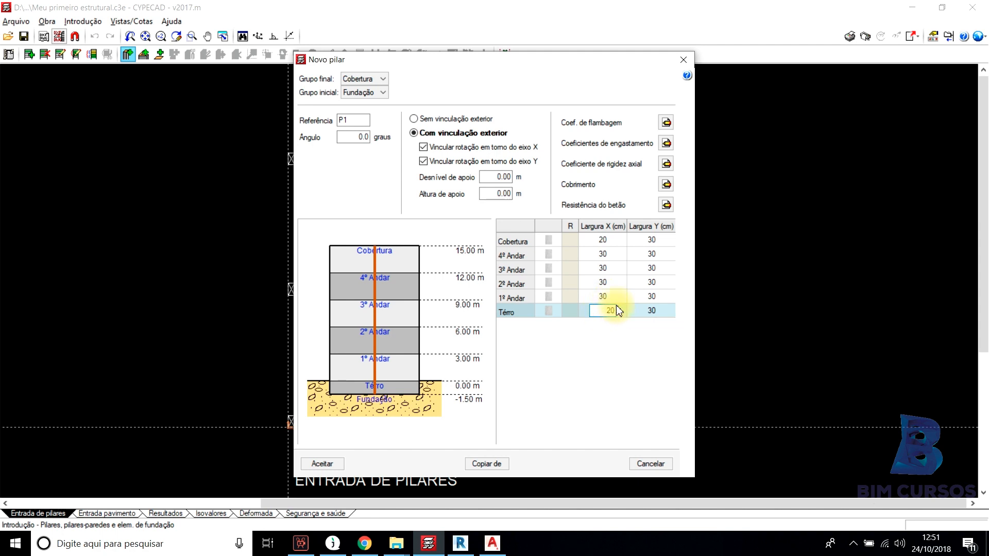
left_click(614, 295)
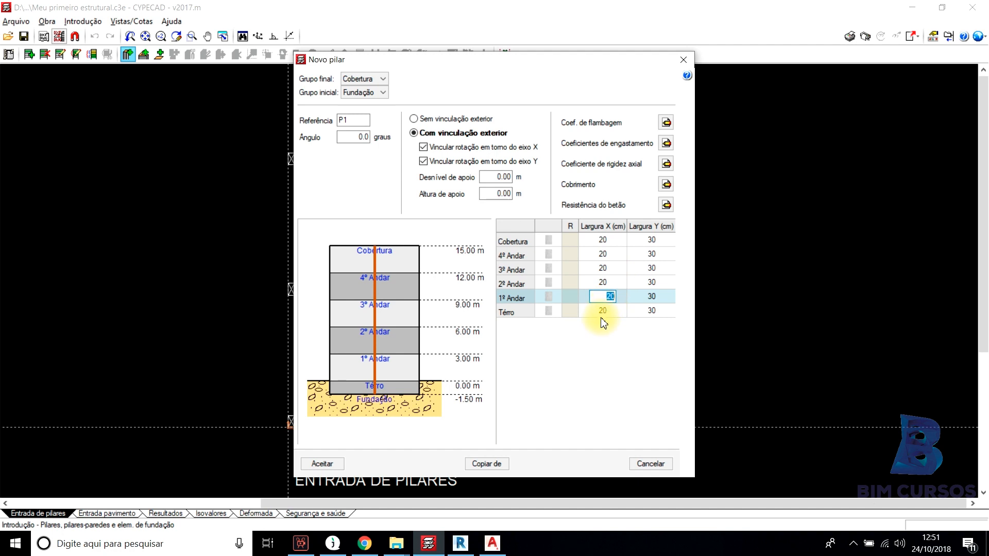
Set the new column's Largura Y to 40 cm on every floor from Cobertura down to the ground floor.
left_click(660, 241)
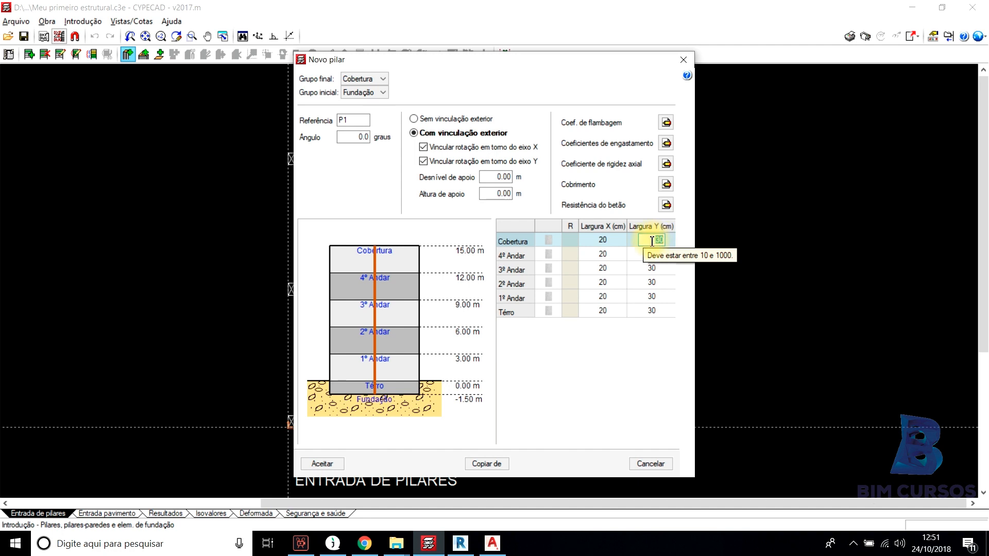
left_click(653, 310)
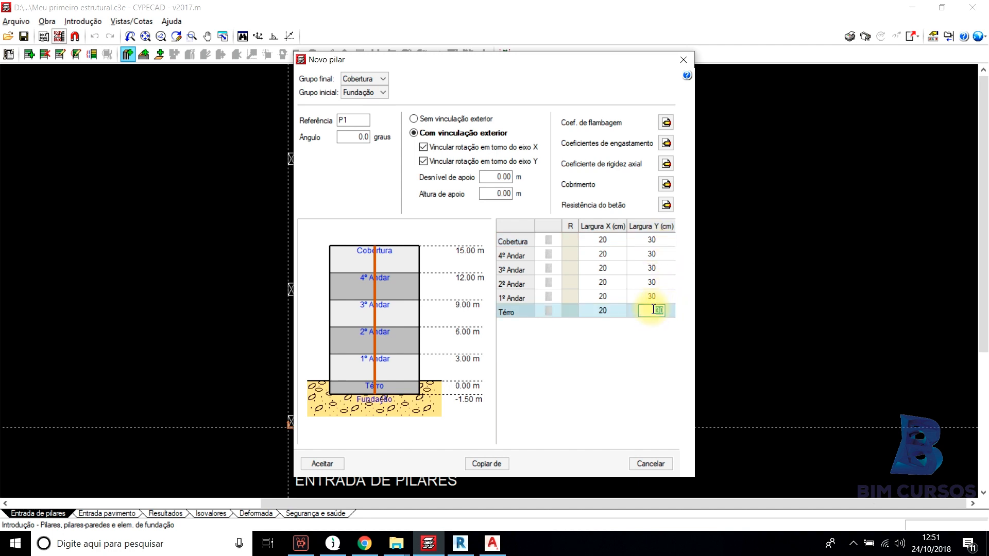
left_click(658, 240)
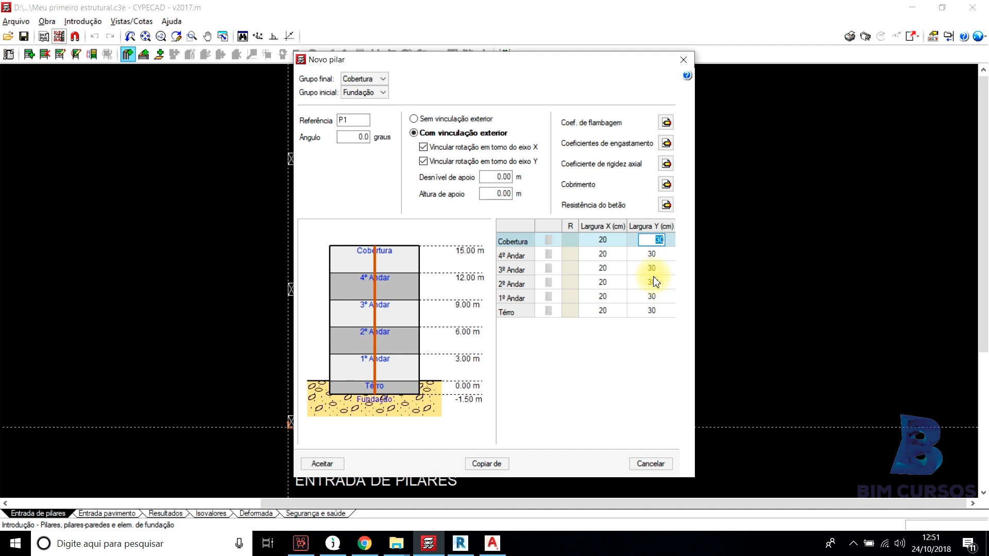
type("40")
left_click(654, 255)
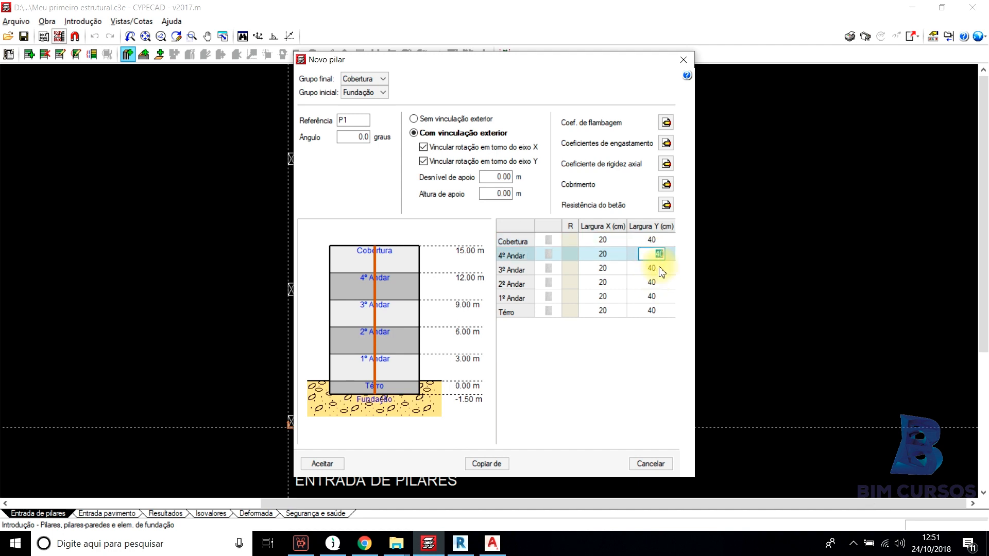
left_click(655, 240)
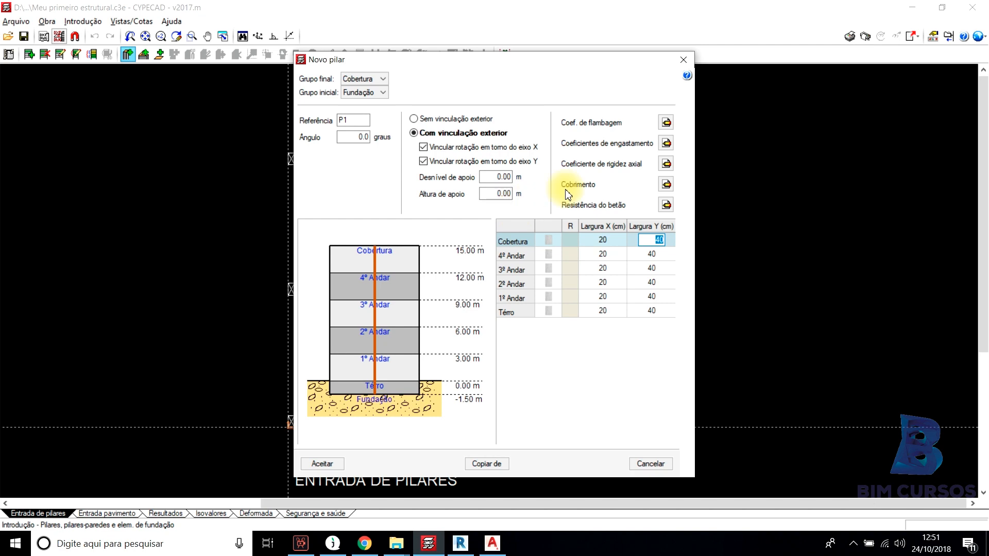
Review the new column's concrete cover settings (Cobrimento) and close them without changes.
left_click(666, 184)
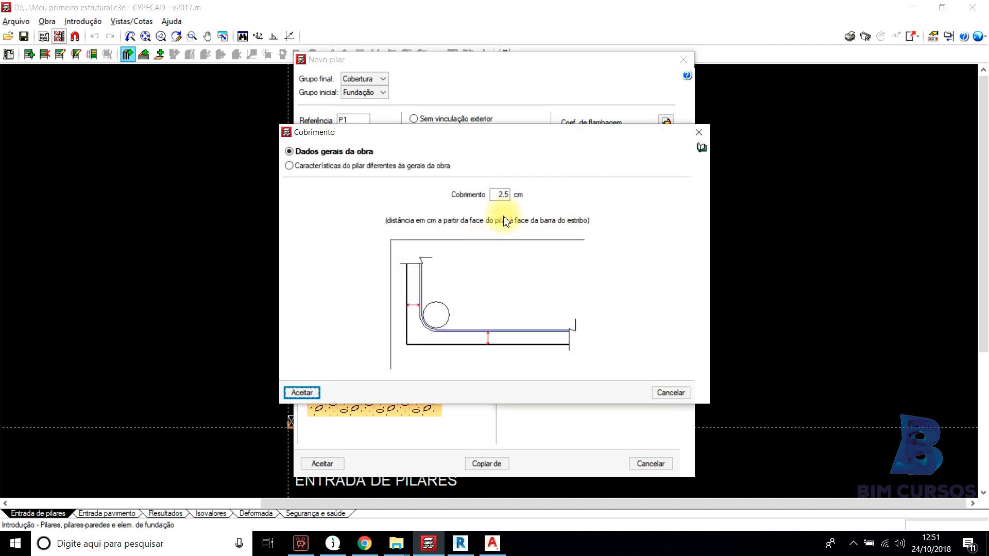
left_click(698, 133)
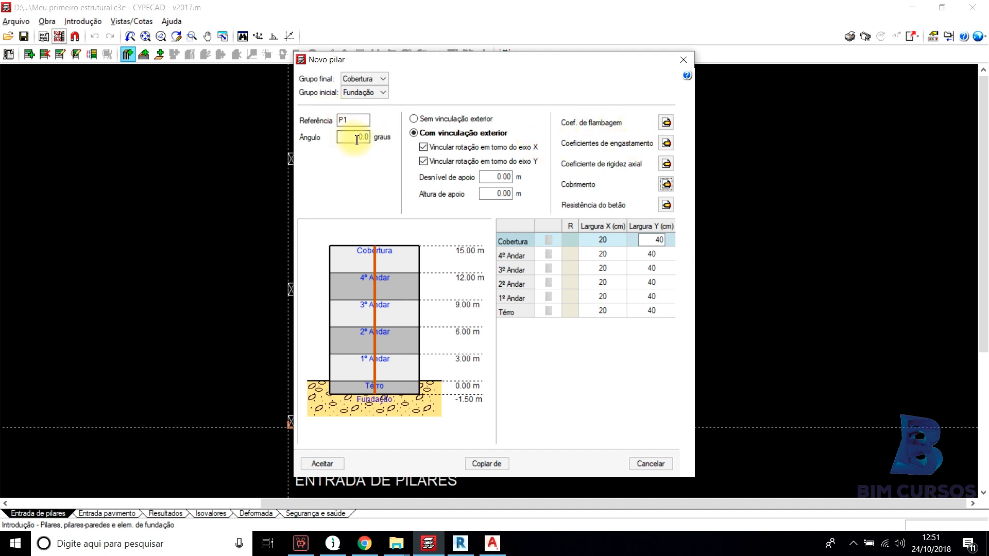
mouse_move(364, 137)
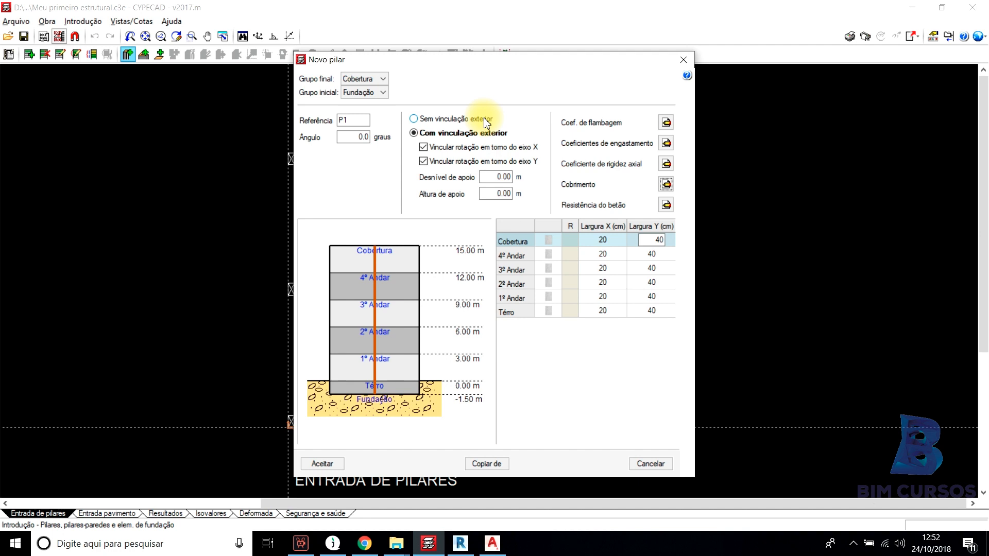
Try the new column with Sem vinculação exterior, and restore Com vinculação exterior.
mouse_move(485, 121)
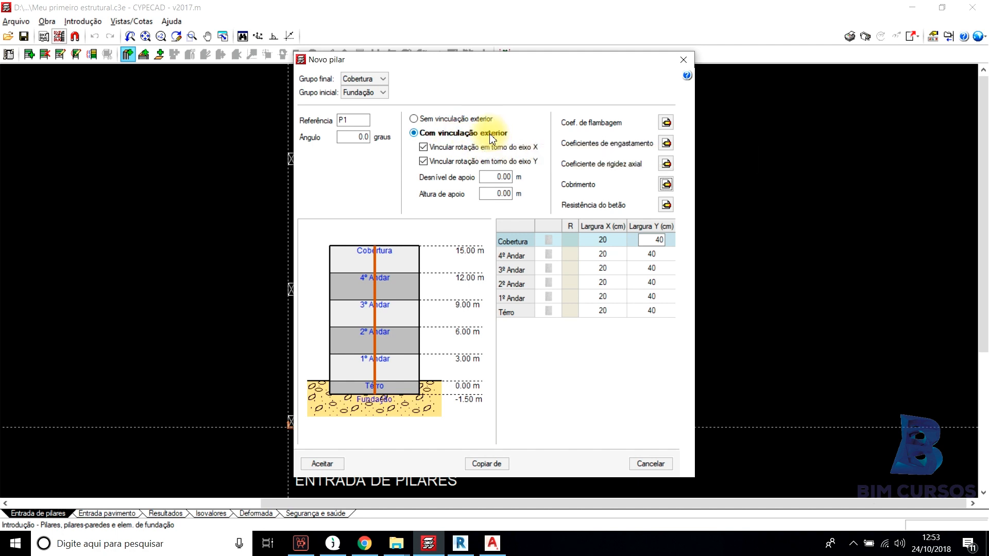
left_click(454, 120)
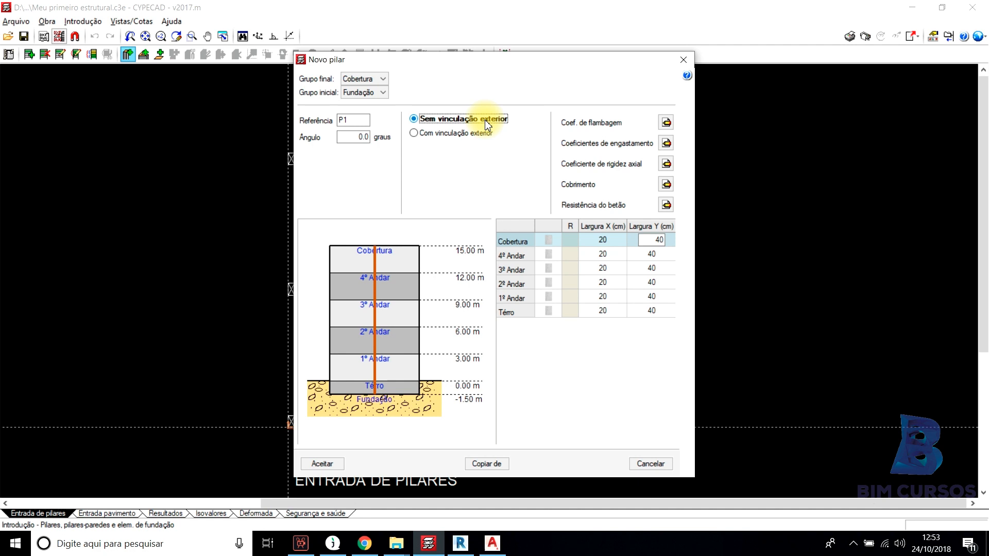
left_click(455, 135)
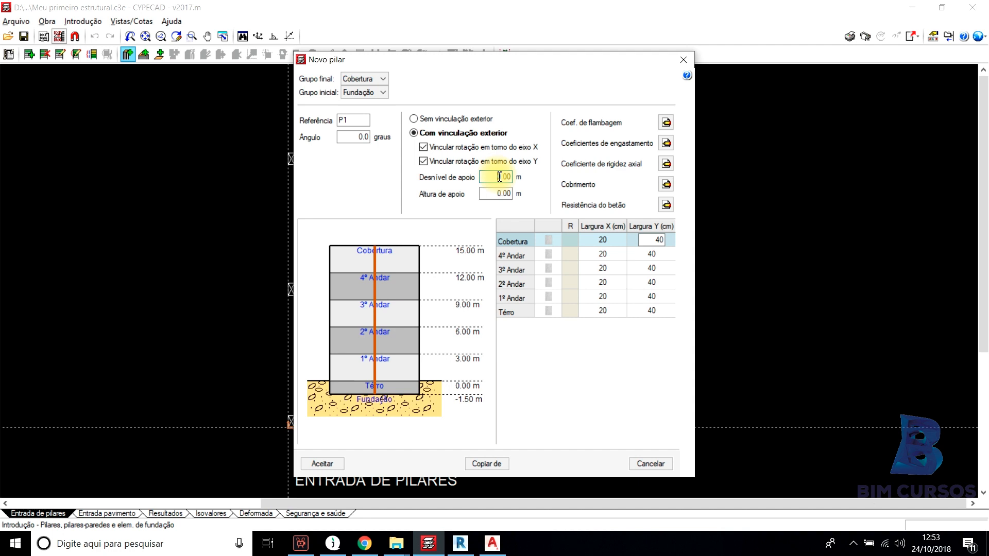
Try test values for the column's Desnível de apoio and Altura de apoio, and return both to 0.00 m.
type("1")
key("Delete")
left_click(498, 195)
double_click(501, 177)
type("1")
left_click_drag(493, 194, 499, 193)
type("1")
type("0")
left_click(497, 178)
left_click(496, 194)
left_click(496, 176)
left_click(497, 193)
left_click(499, 193)
Switch to Revit and draw a sloped detail line about 12 m long between the 1º Andar and Térreo levels.
left_click(468, 547)
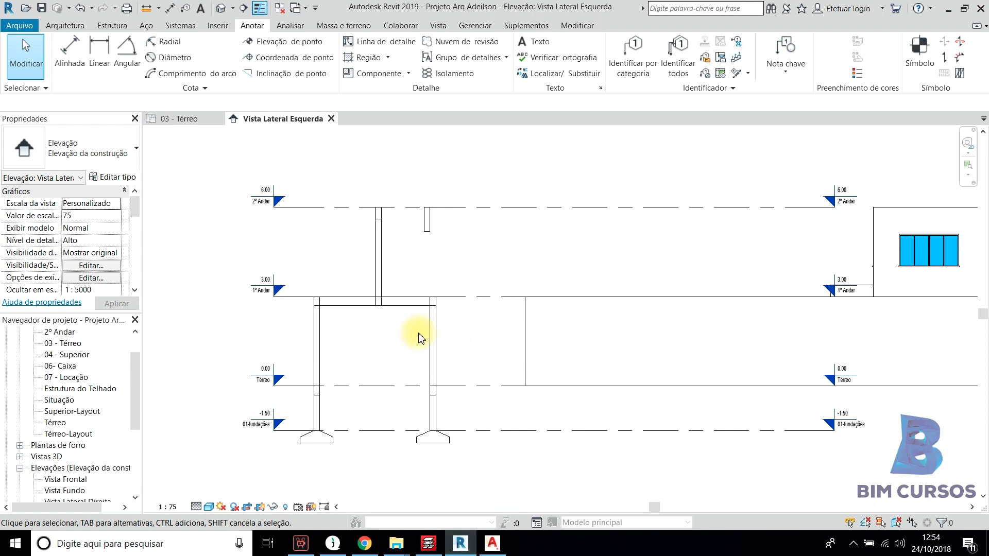
scroll(419, 334, "down", 3)
middle_click_drag(494, 337, 319, 340)
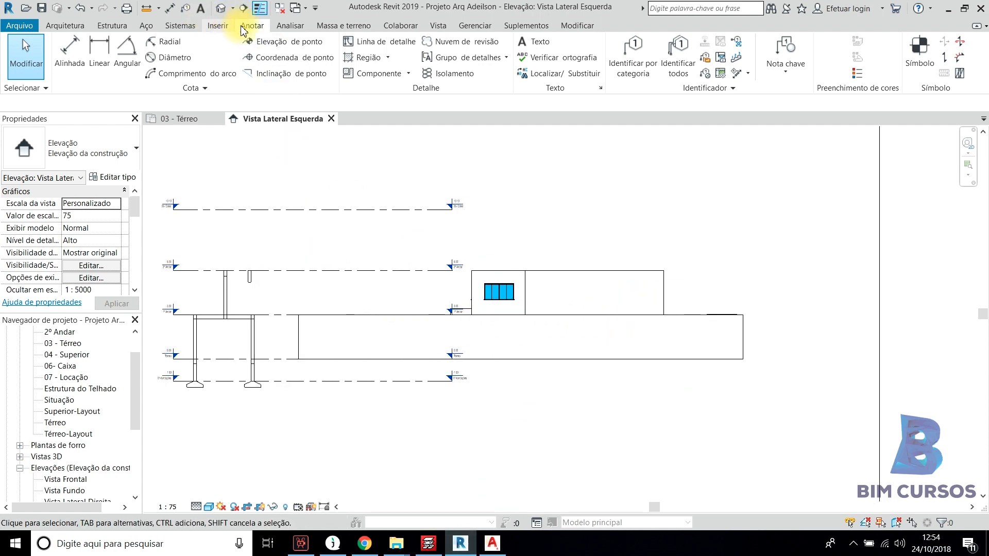
left_click(379, 41)
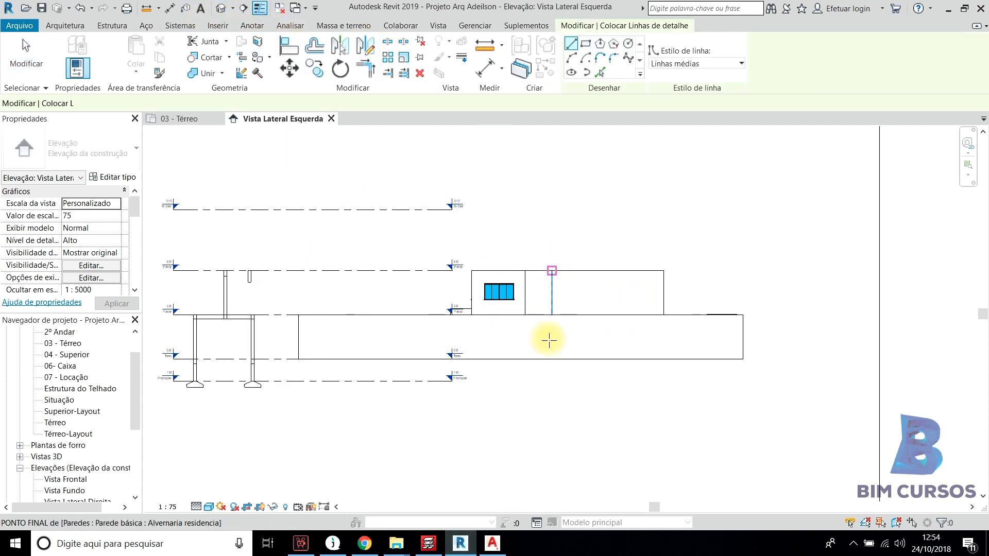
left_click(503, 327)
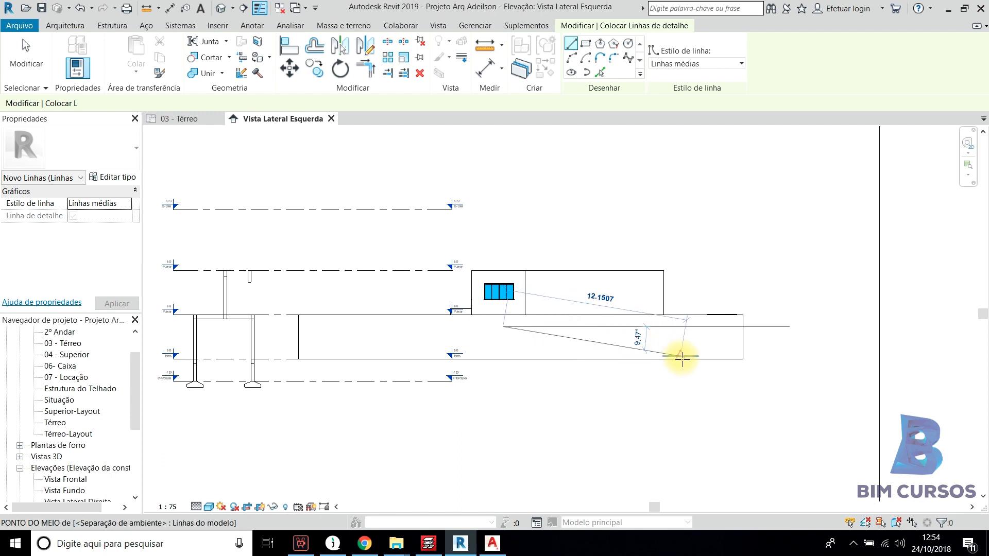
left_click(686, 359)
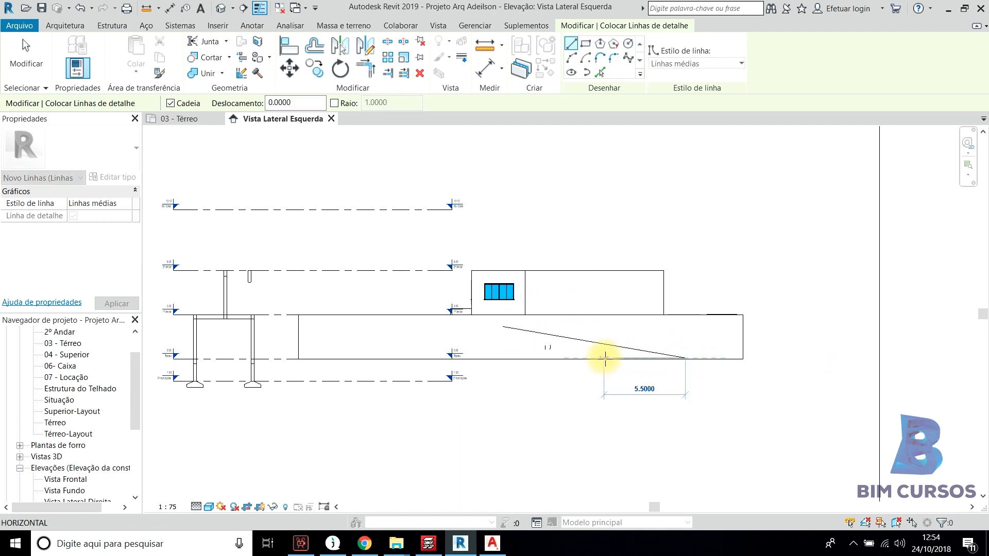
key("Escape")
scroll(620, 349, "up", 2)
key("Escape")
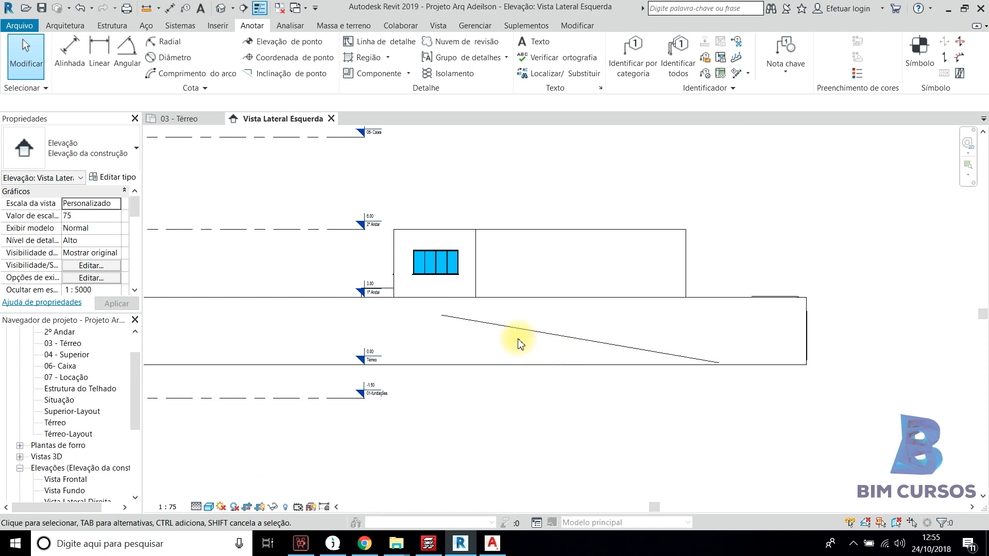
Delete the sloped detail line and switch back to the new column settings in CYPECAD.
left_click(446, 317)
key("Delete")
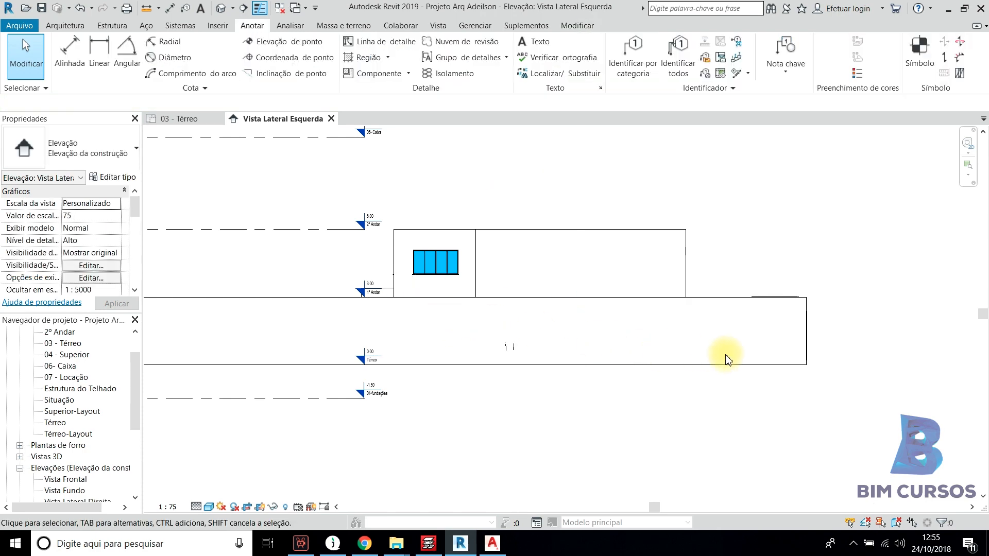
left_click(429, 544)
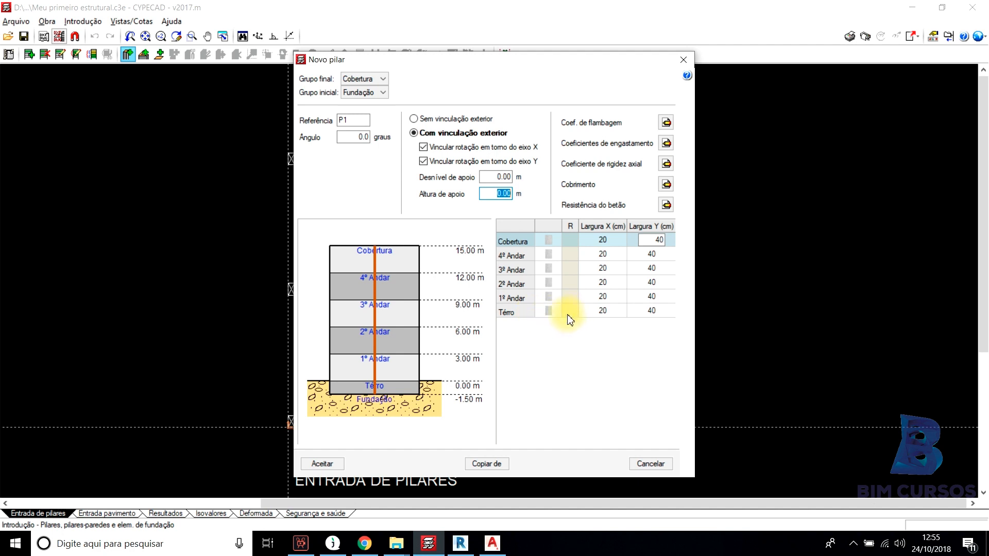
Try an Altura de apoio of 0.50 m for the new column, and return it to 0.
left_click(497, 194)
double_click(500, 193)
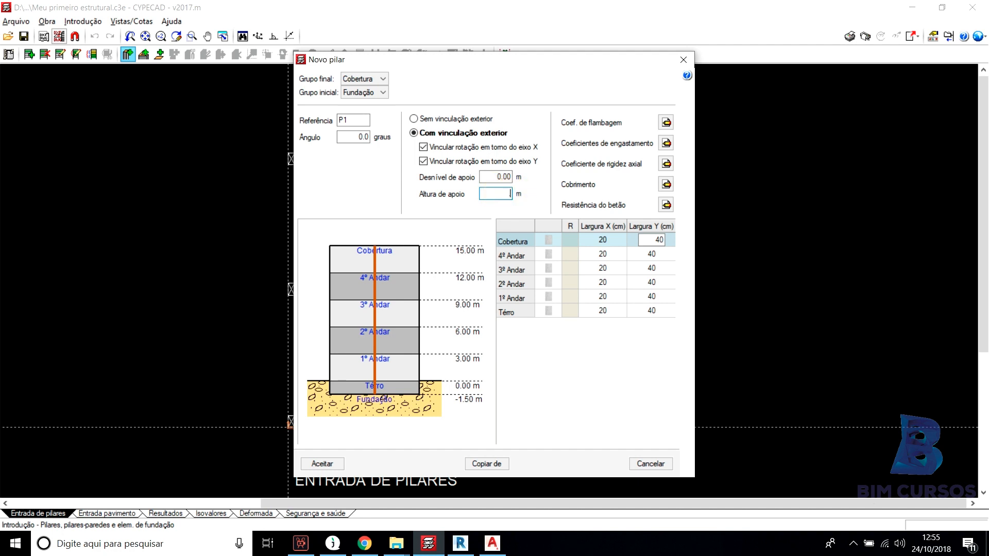
left_click(505, 195)
left_click(496, 297)
left_click(495, 176)
left_click(491, 297)
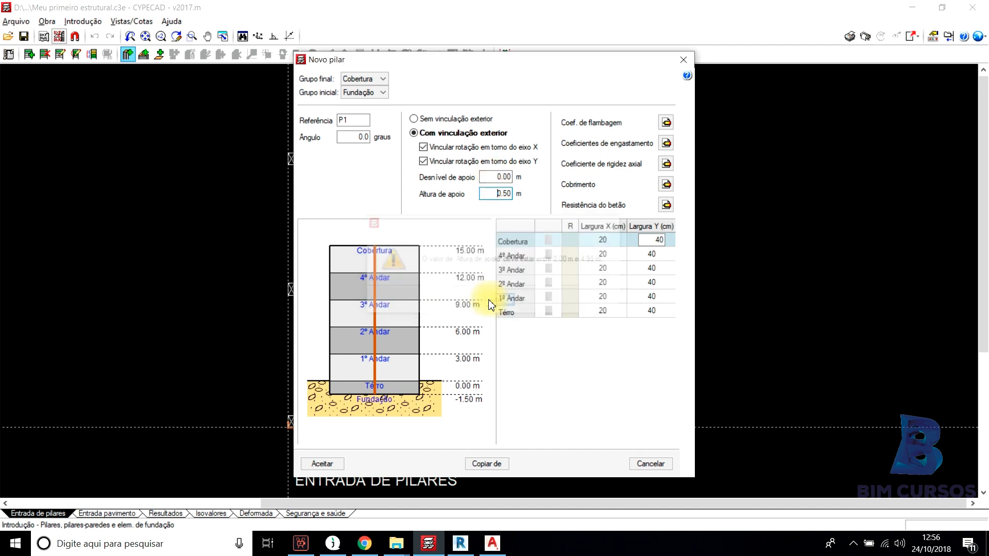
left_click_drag(493, 195, 534, 190)
type("00")
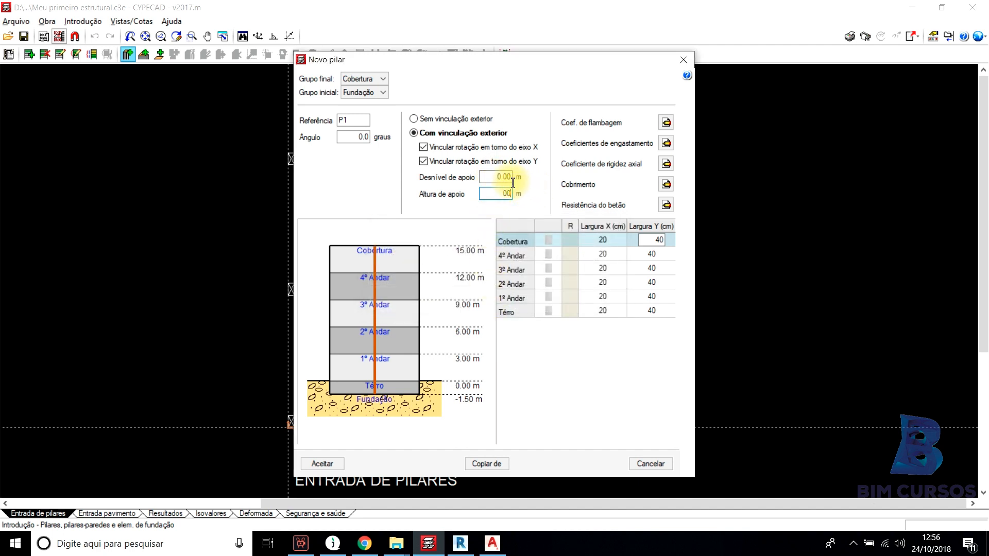
Try a negative Desnível de apoio for the column, and restore it to 0.00 m.
left_click(495, 178)
type("-5")
key("BackSpace")
type("5")
double_click(500, 176)
type("0")
left_click(497, 196)
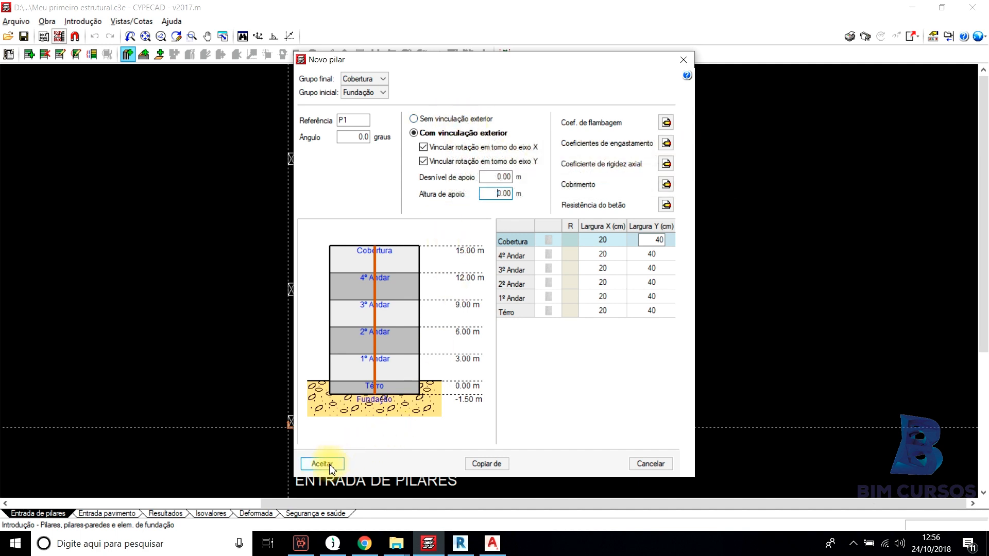
Try 1º Andar as the column's Grupo inicial, restore Fundação, and keep Cobertura as the Grupo final.
left_click(377, 96)
left_click(377, 96)
left_click(376, 82)
left_click(376, 82)
left_click(374, 80)
left_click(374, 87)
left_click(372, 97)
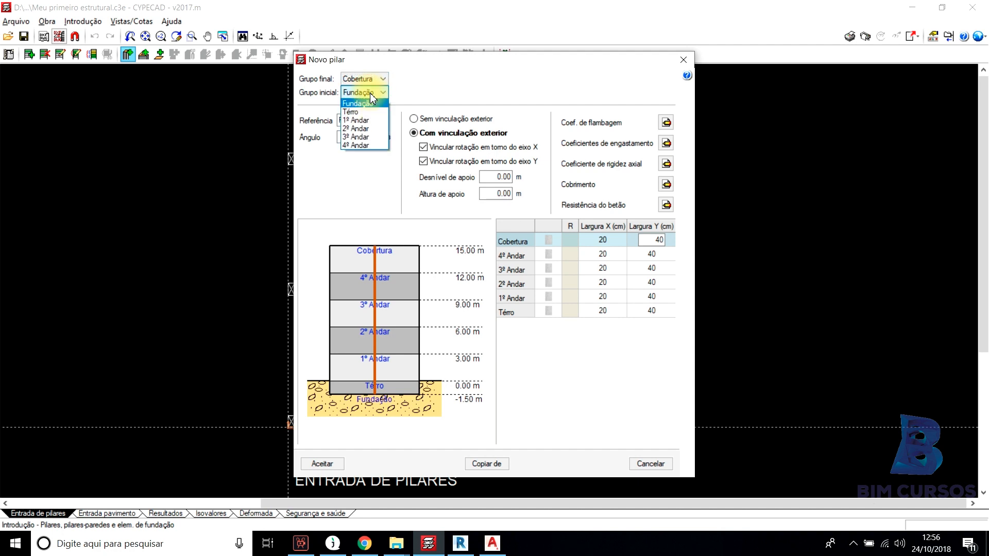
left_click(360, 119)
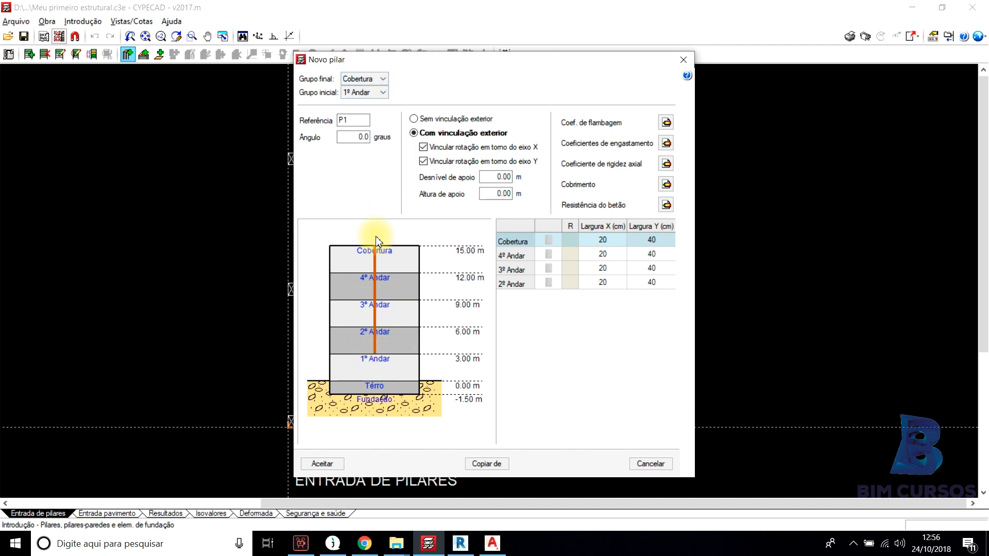
left_click(380, 93)
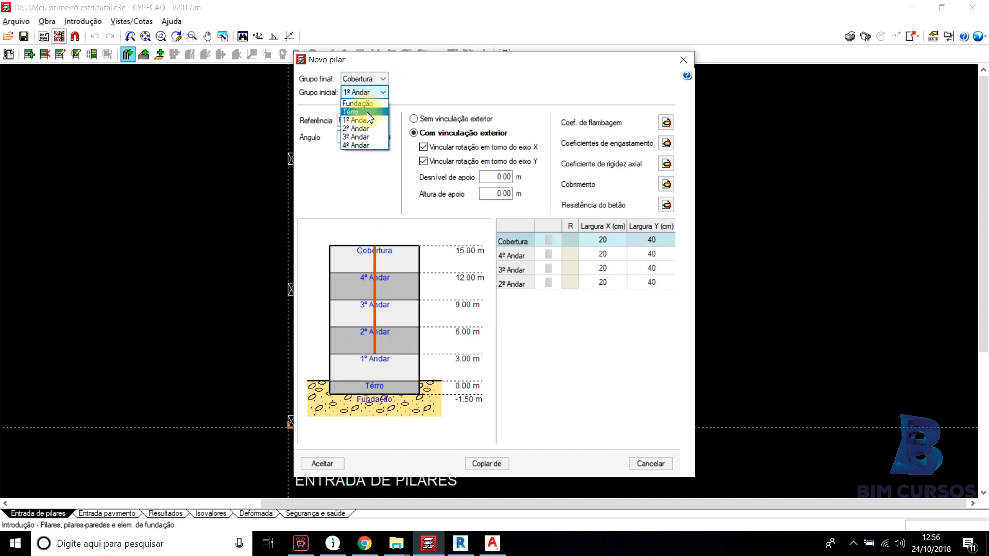
left_click(367, 103)
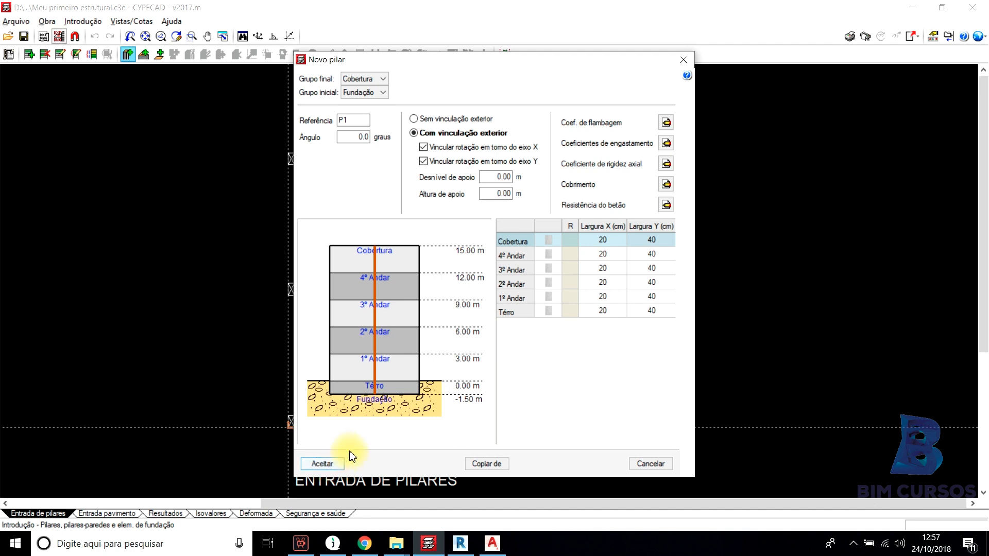
left_click(373, 80)
left_click(363, 123)
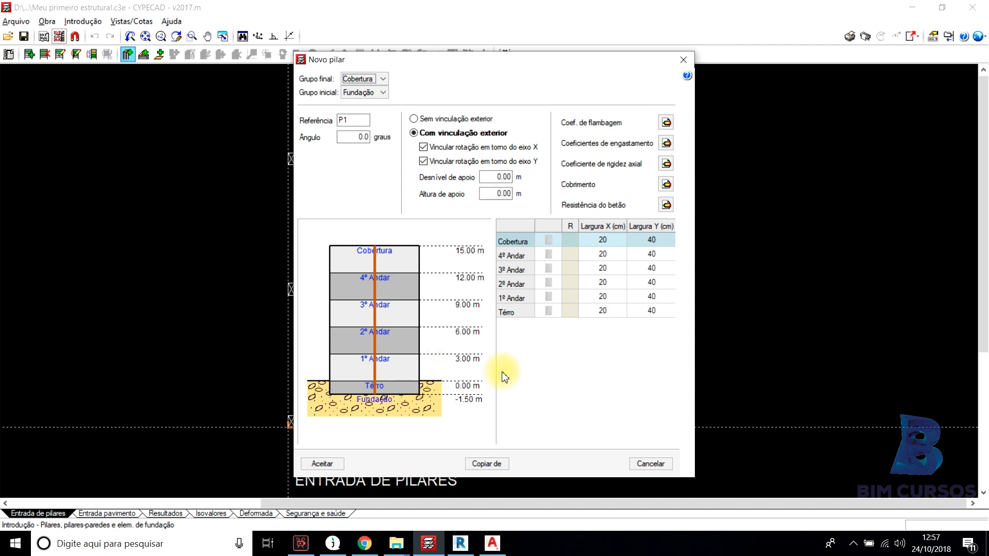
Switch to Chrome, read the student's question about two foundation levels on the BIM Cursos support page, and return to CYPECAD.
left_click(364, 543)
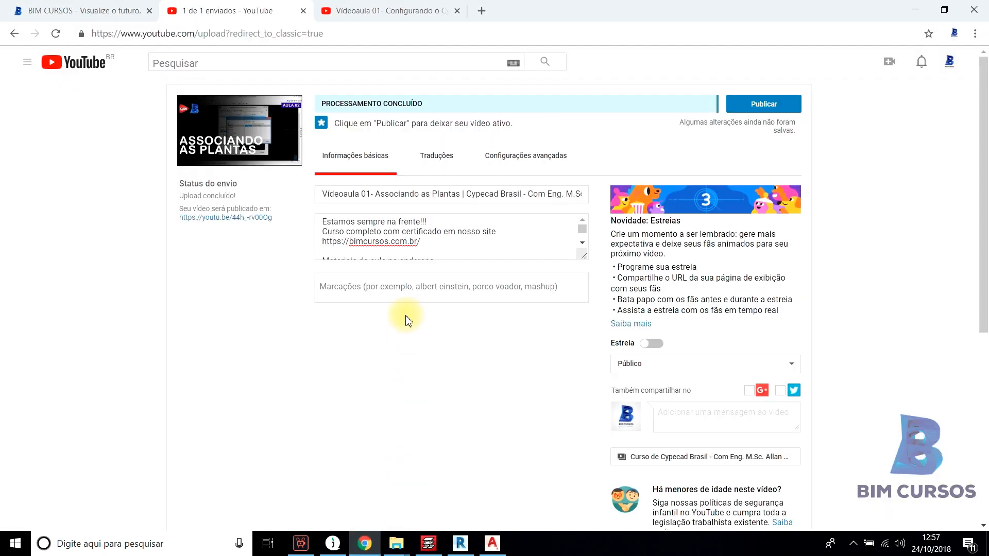
left_click(339, 13)
left_click(30, 7)
scroll(371, 291, "down", 3)
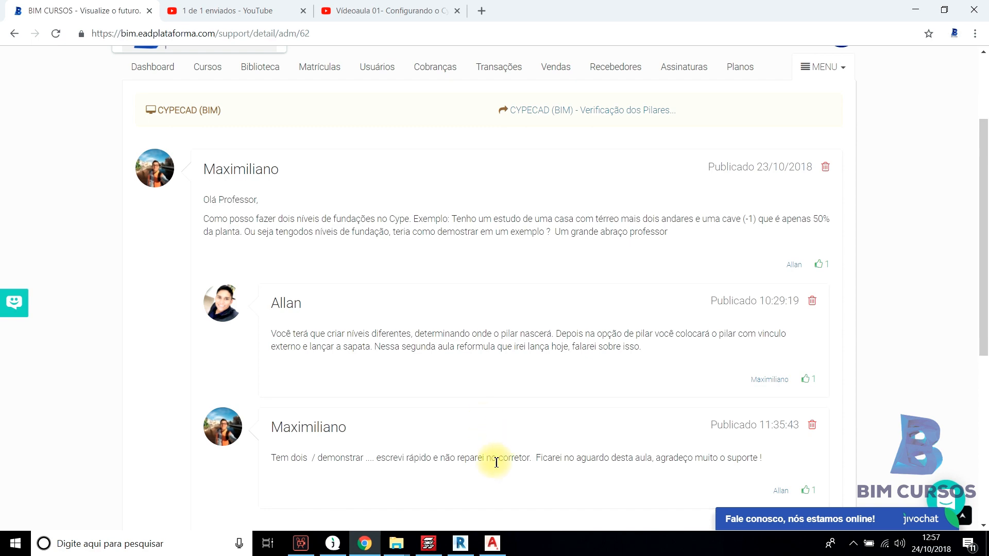
left_click(431, 548)
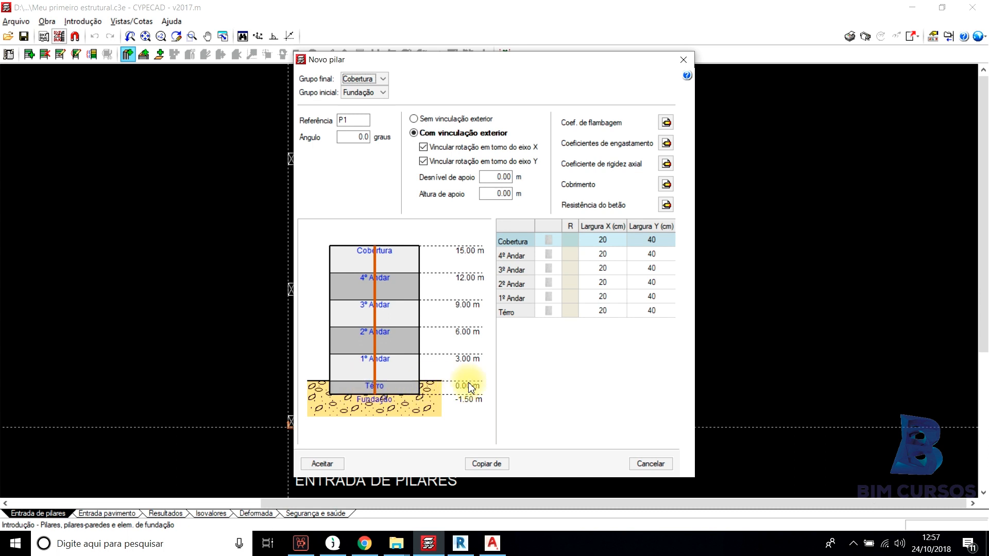
Try Térro as the column's Grupo inicial, and set it back to Fundação.
left_click(376, 95)
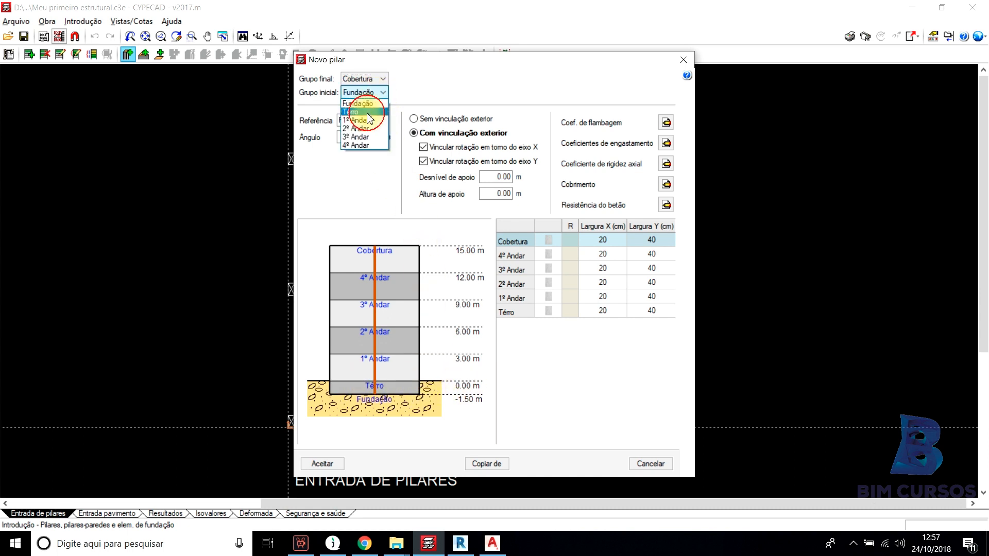
left_click(367, 104)
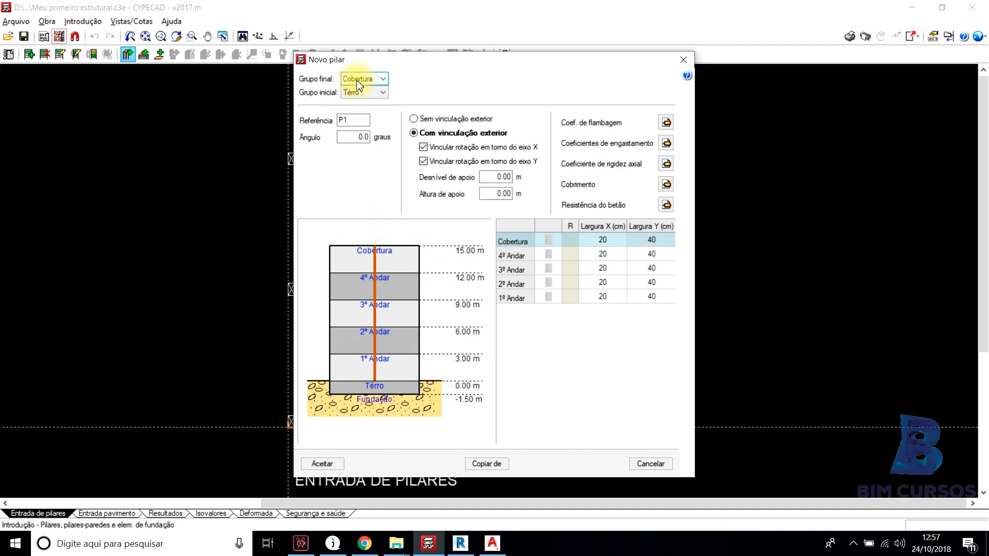
left_click(363, 92)
left_click(363, 103)
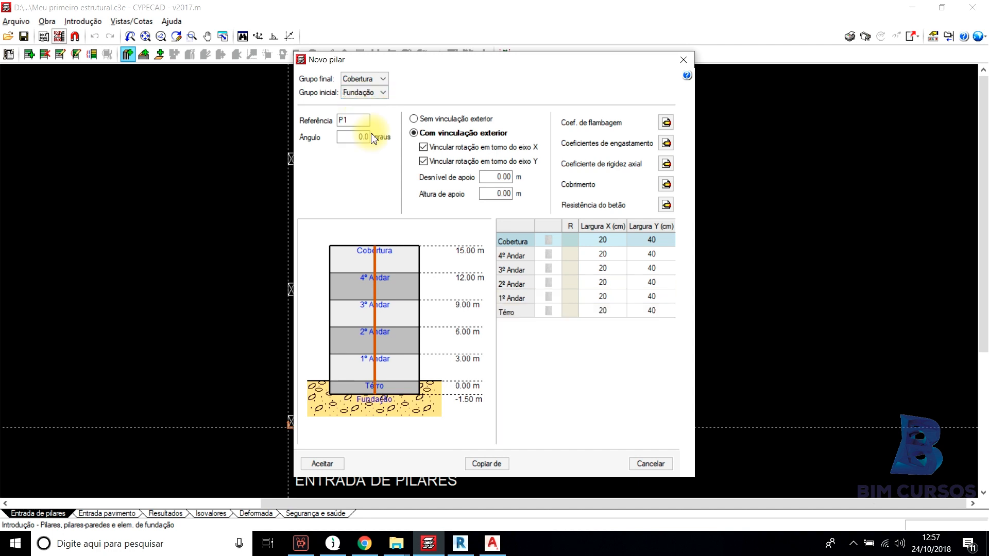
left_click(372, 93)
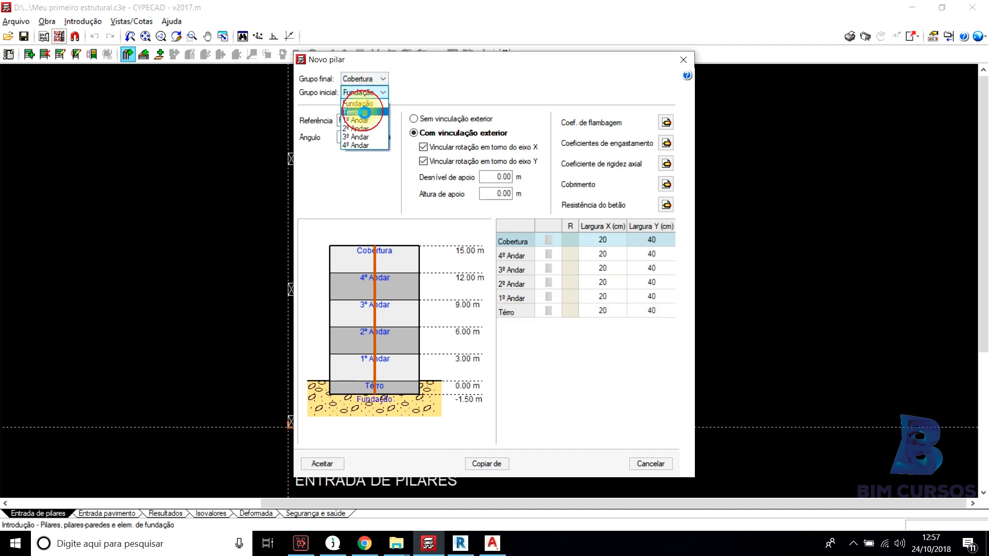
left_click(365, 112)
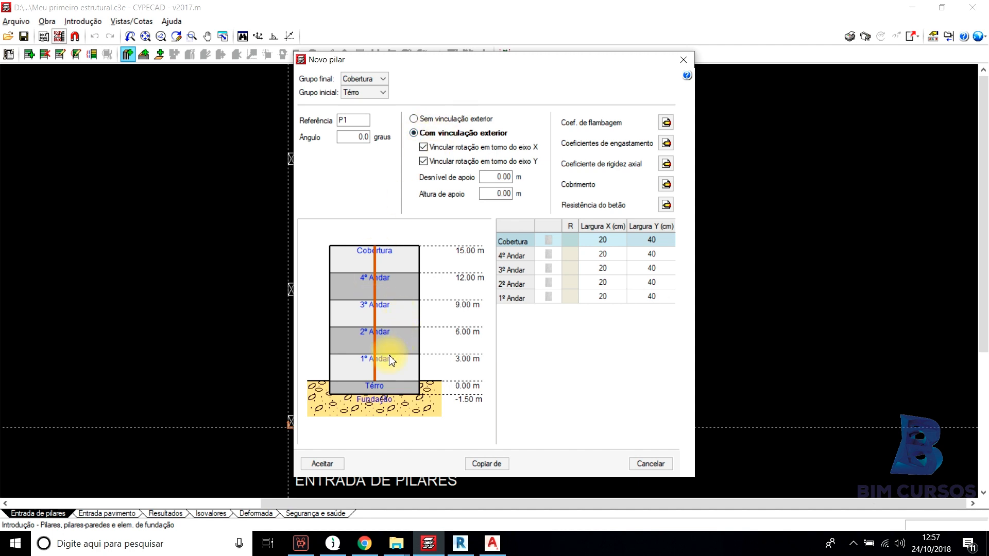
left_click(372, 94)
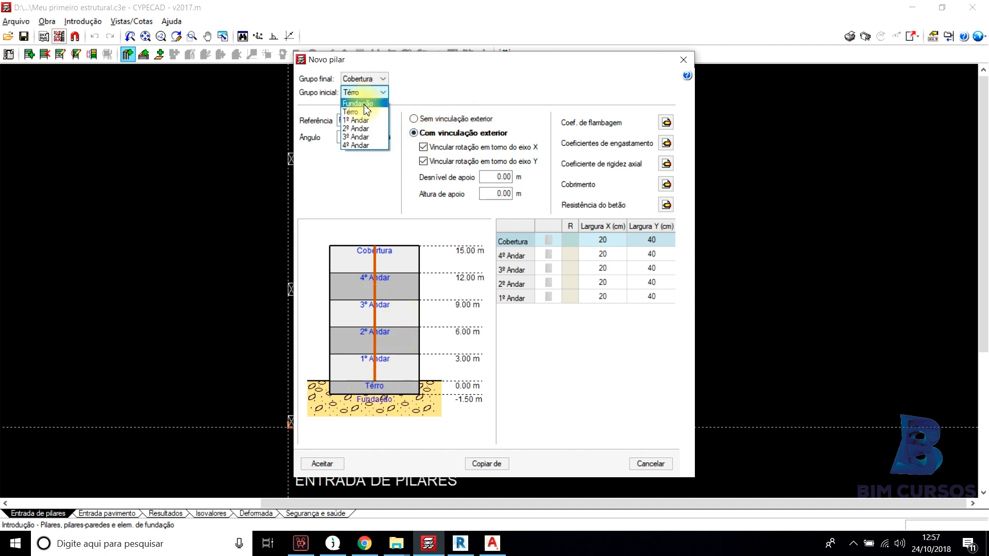
left_click(363, 104)
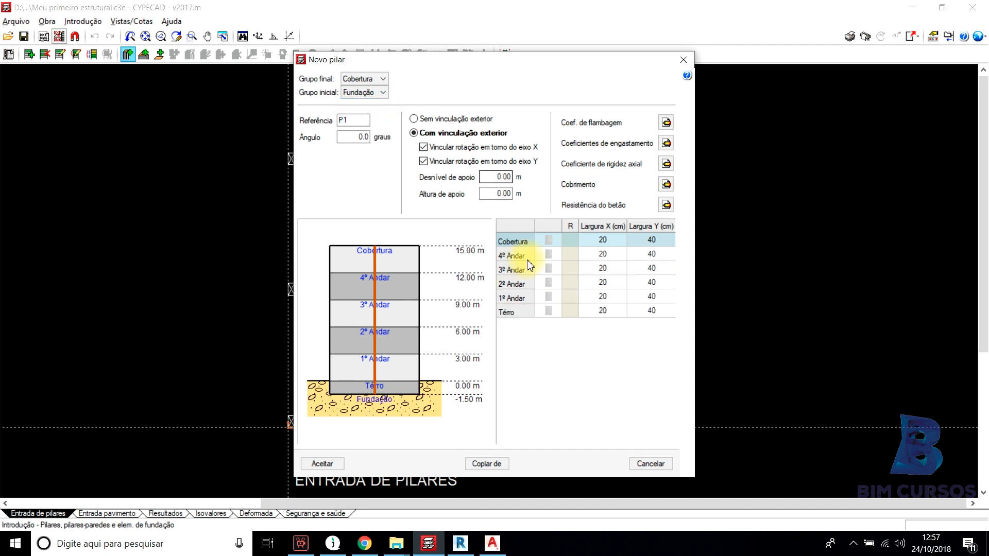
Accept the Fundação-to-Cobertura column settings, restart the Novo pilar command, and accept the same settings again.
left_click(322, 464)
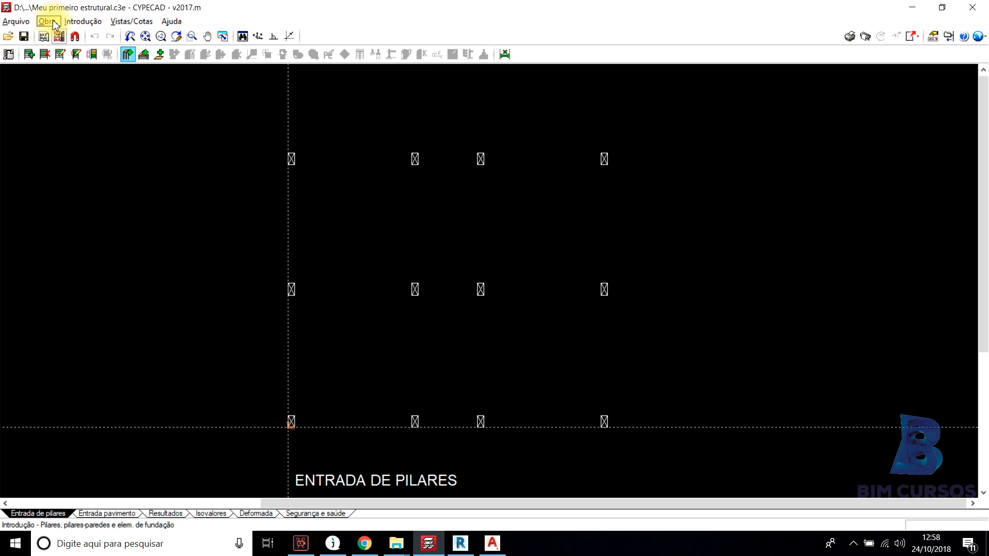
left_click(83, 21)
left_click(95, 49)
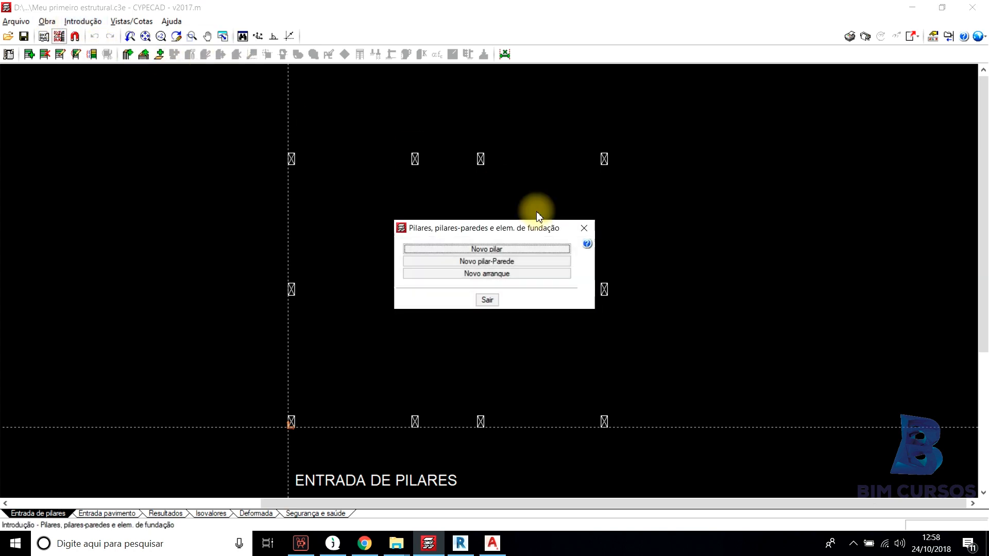
left_click(486, 249)
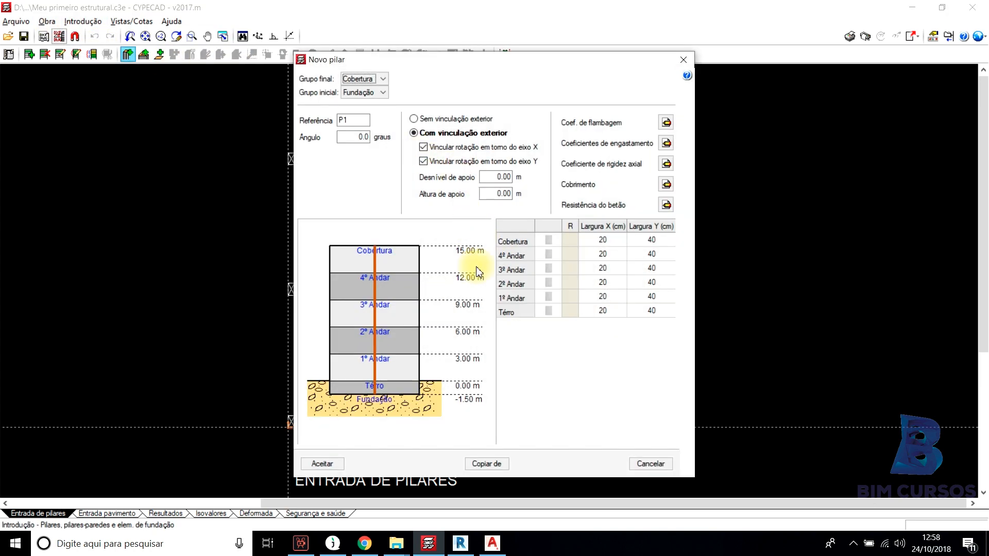
left_click(322, 463)
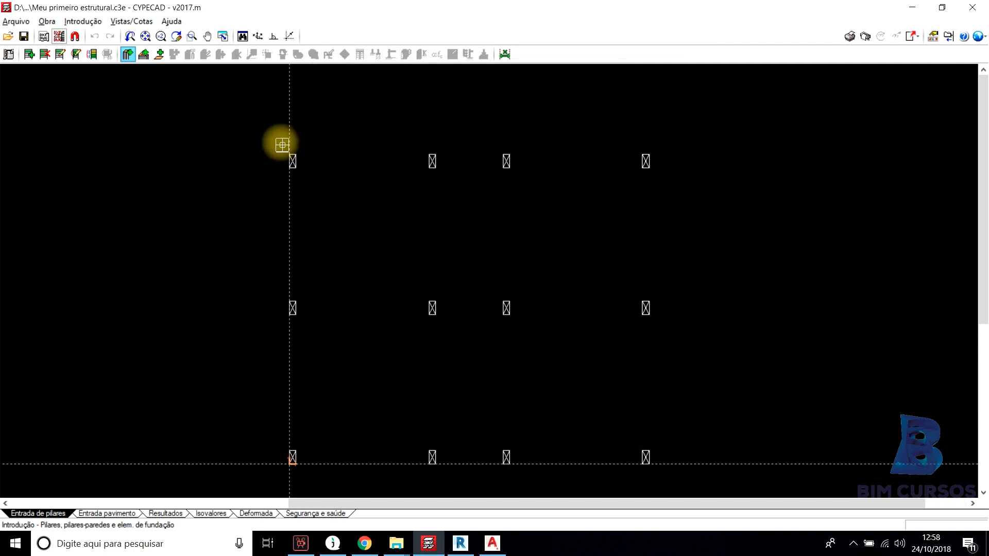
Activate the drawing captures with Ponto enabled and Interseção and O mais próximo turned off.
scroll(282, 144, "up", 4)
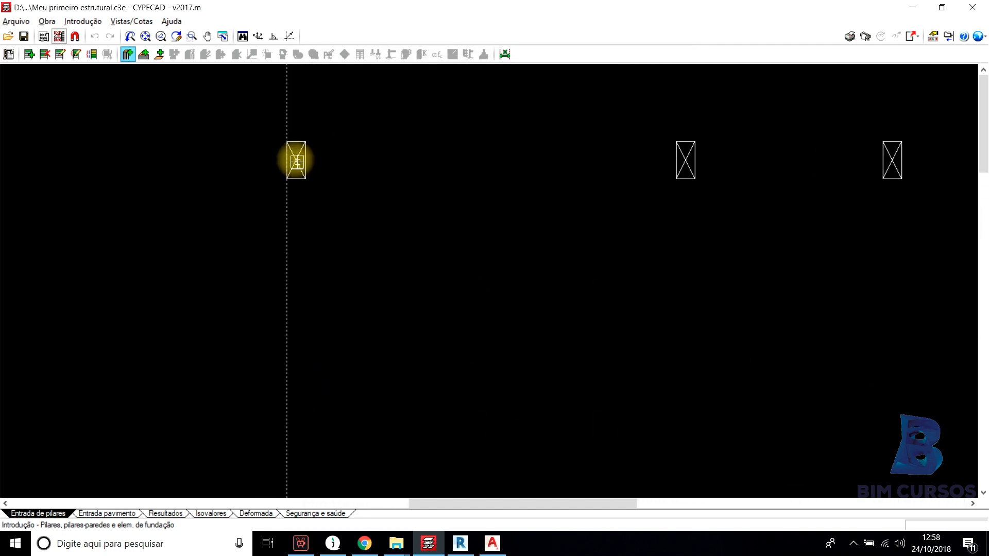
scroll(297, 162, "up", 4)
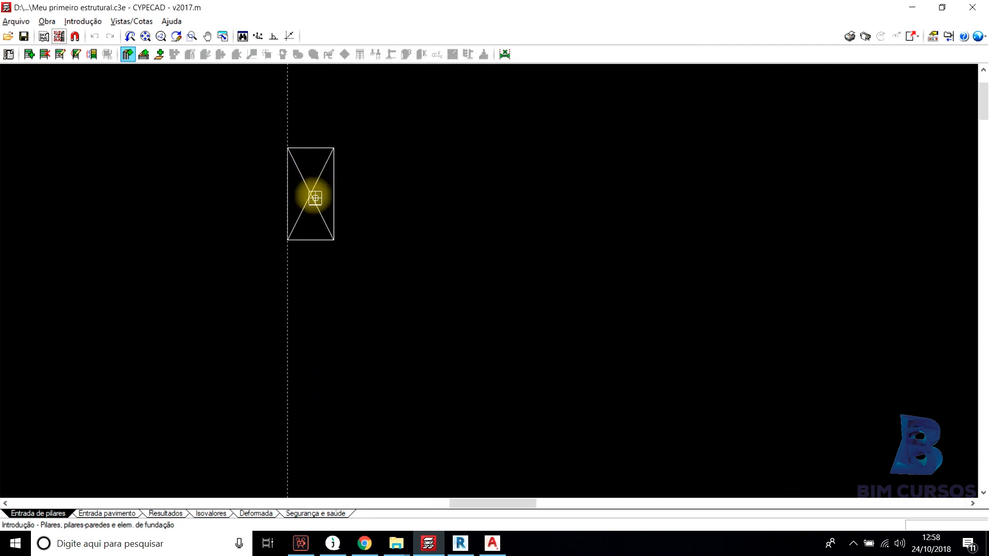
scroll(312, 196, "down", 2)
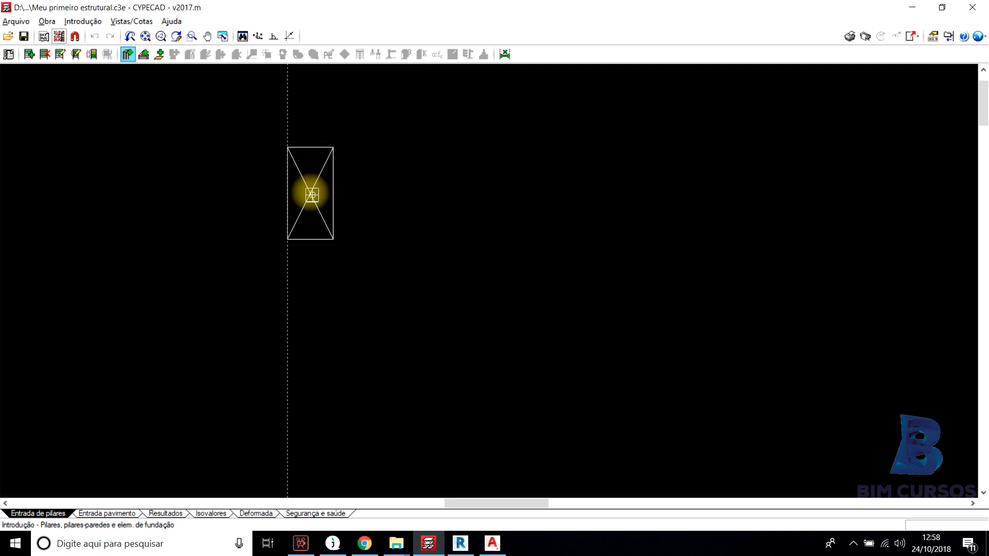
left_click(76, 38)
left_click(432, 219)
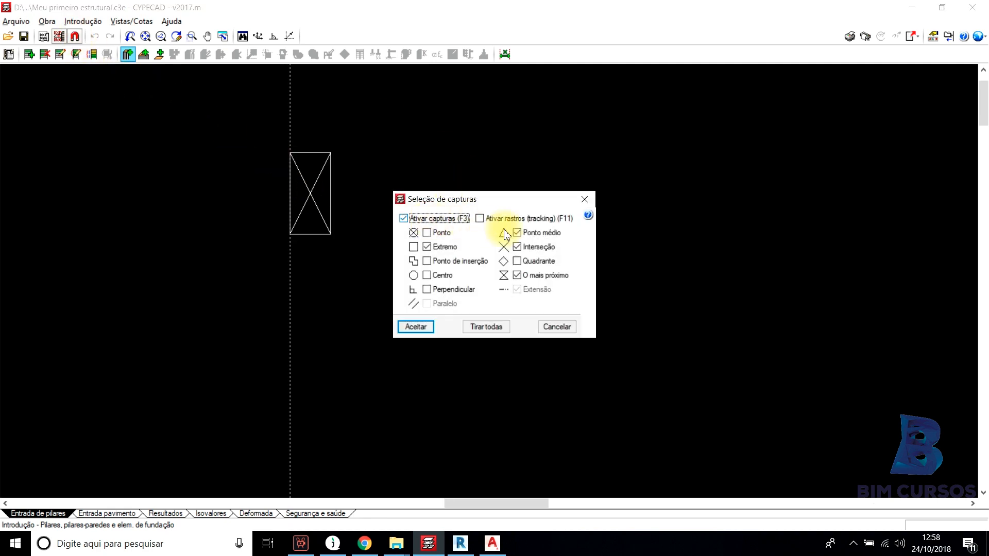
left_click(517, 247)
left_click(517, 275)
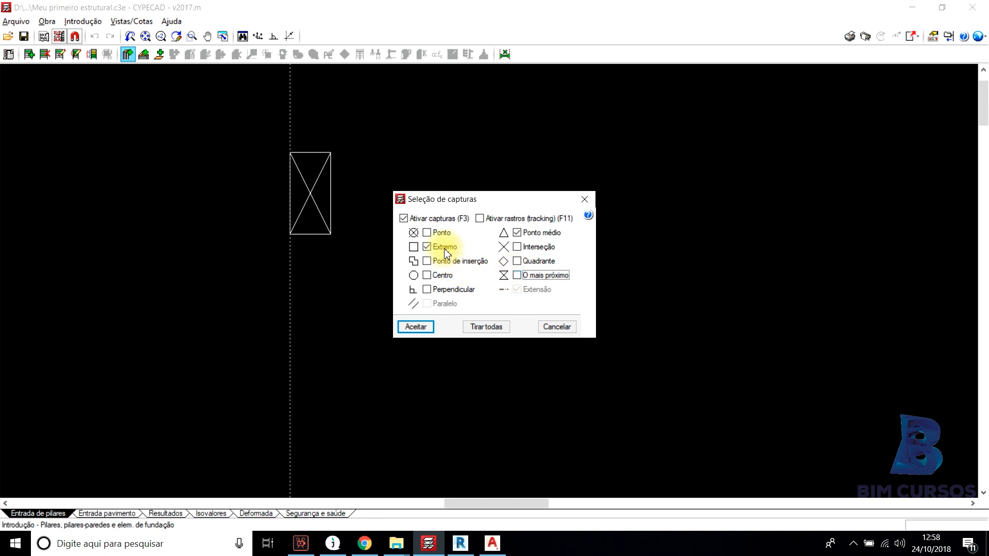
left_click(427, 233)
left_click(415, 327)
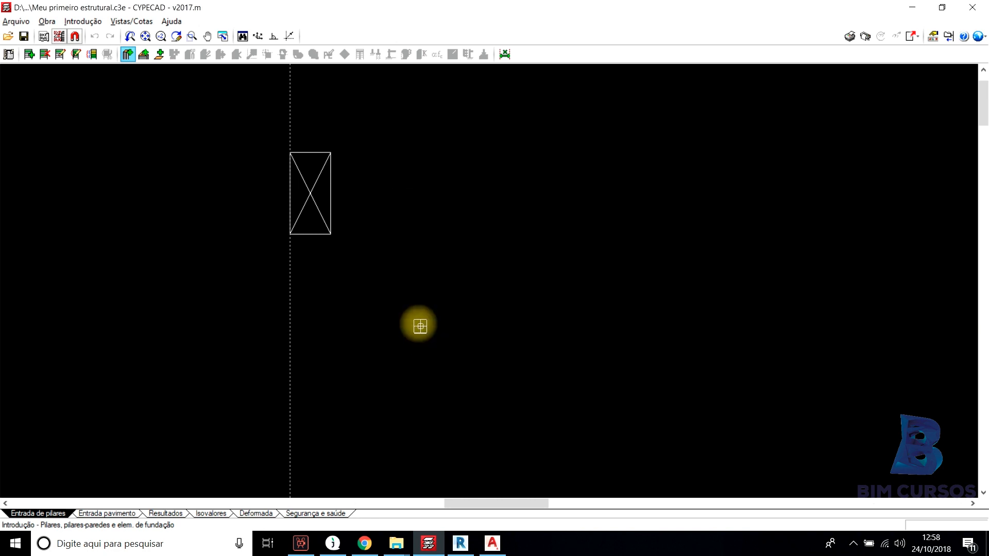
Try placing column P1 at the centre of the upper-left column outline, and undo the placement.
left_click(312, 196)
scroll(311, 194, "up", 3)
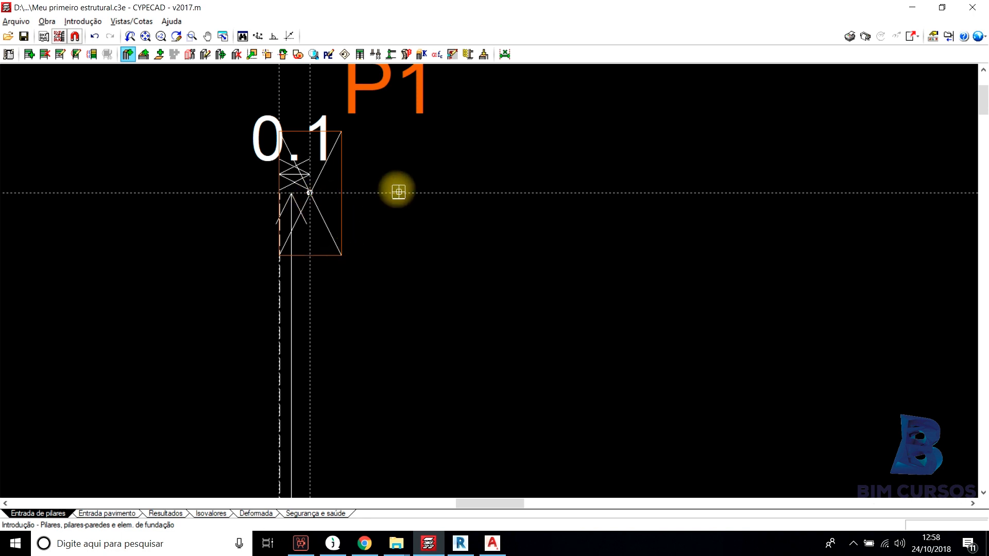
scroll(398, 191, "down", 1)
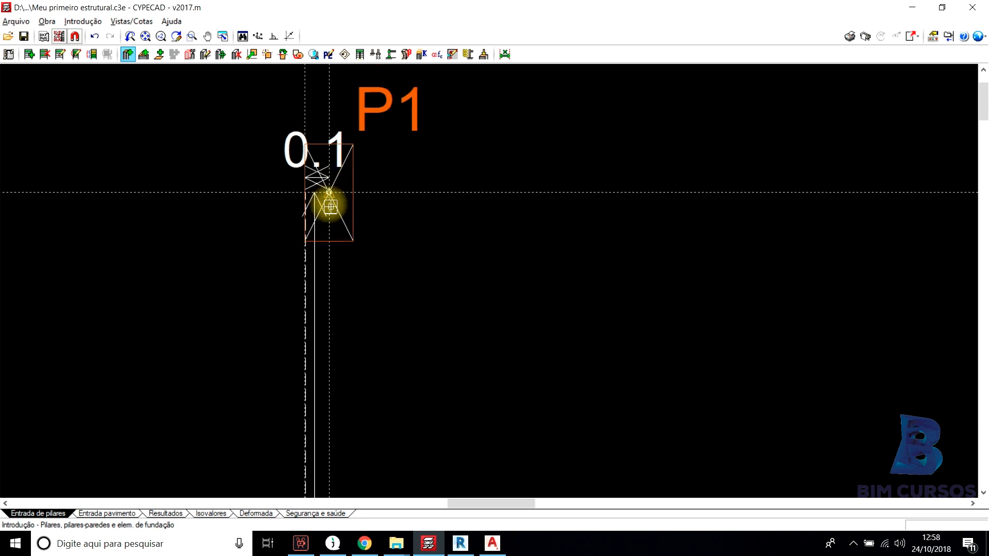
left_click(93, 38)
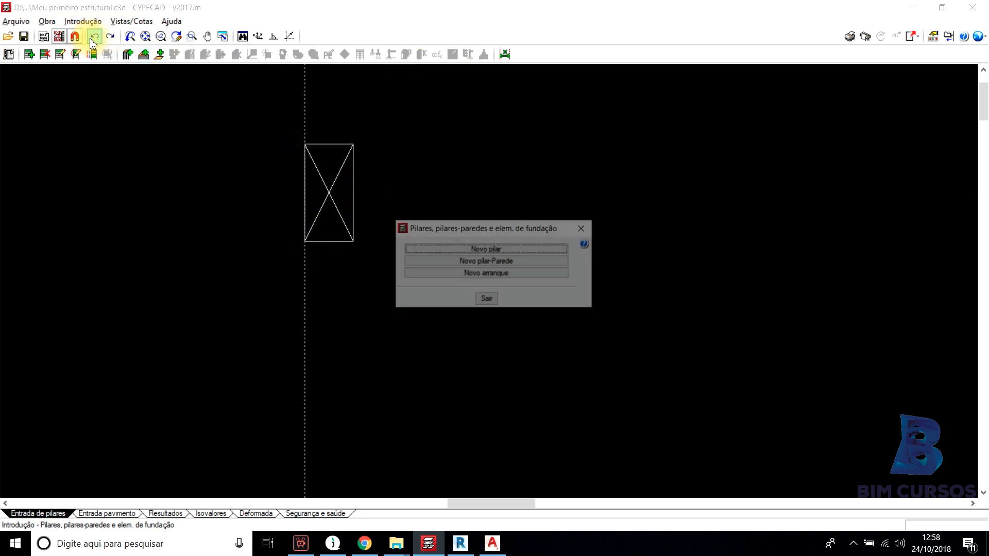
Accept the Fundação-to-Cobertura settings for P1 and place it at the upper-left corner of the column outline using the Extremo capture.
left_click(470, 251)
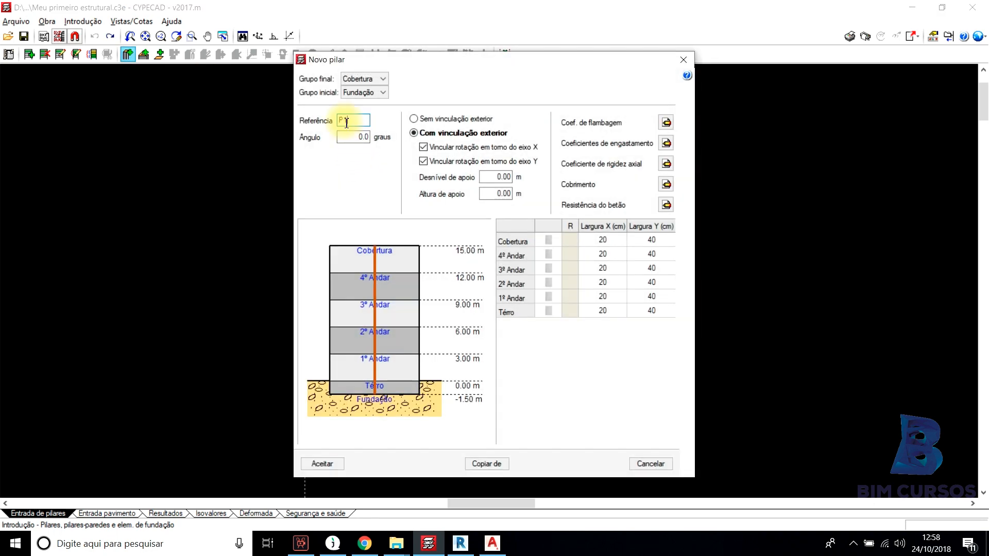
left_click(339, 469)
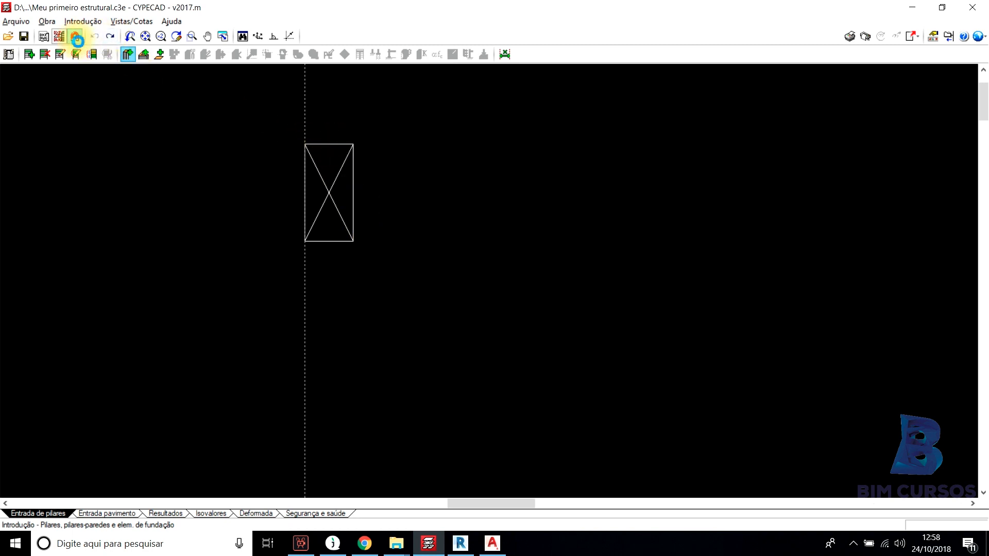
left_click(75, 37)
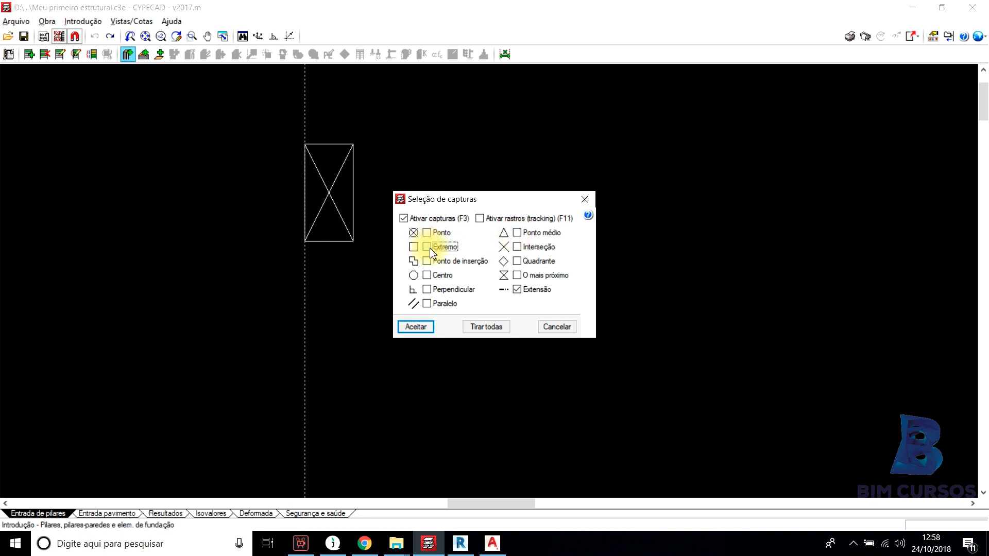
left_click(414, 327)
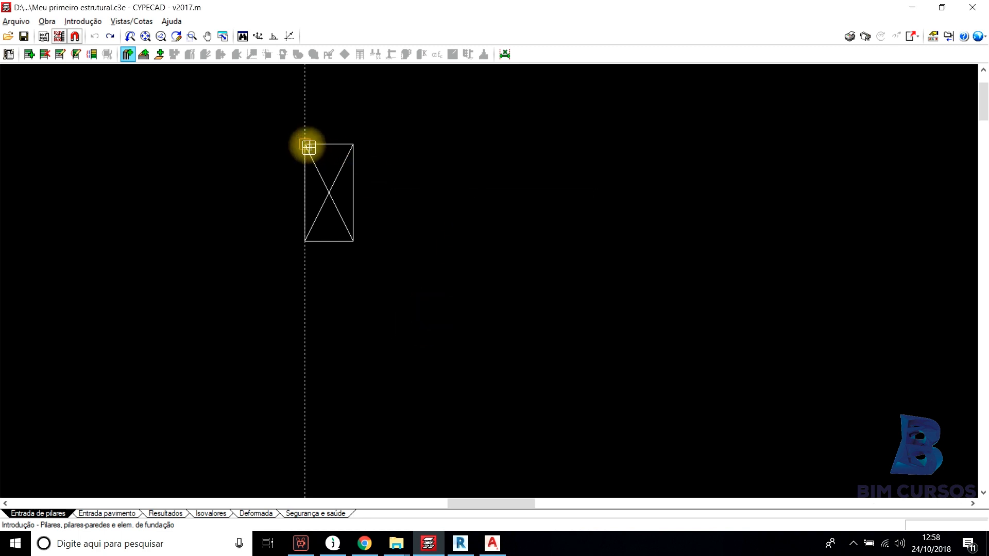
left_click(308, 148)
scroll(422, 276, "down", 2)
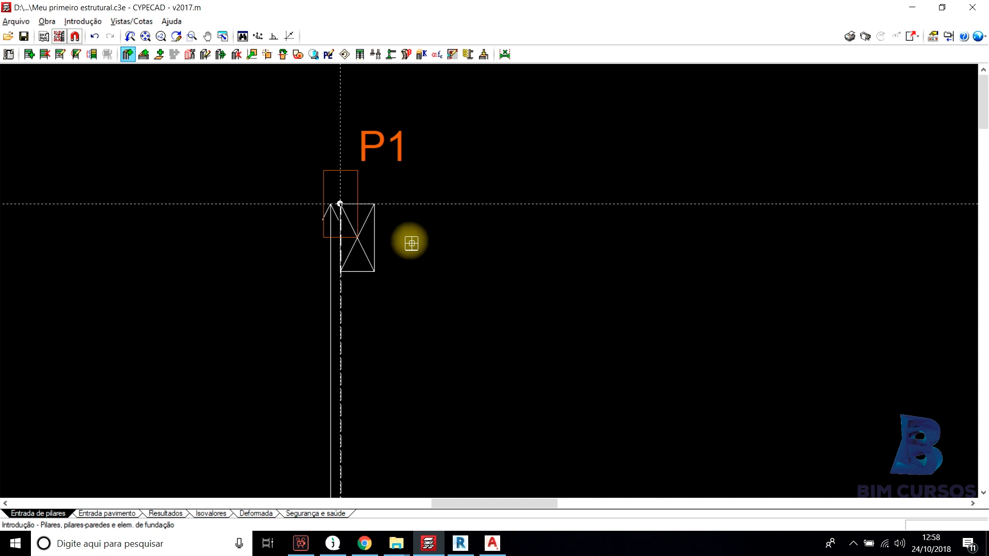
Use Ajustar without displacement to align column P1 with its outline, keeping the insertion point at its upper-left corner.
left_click(94, 22)
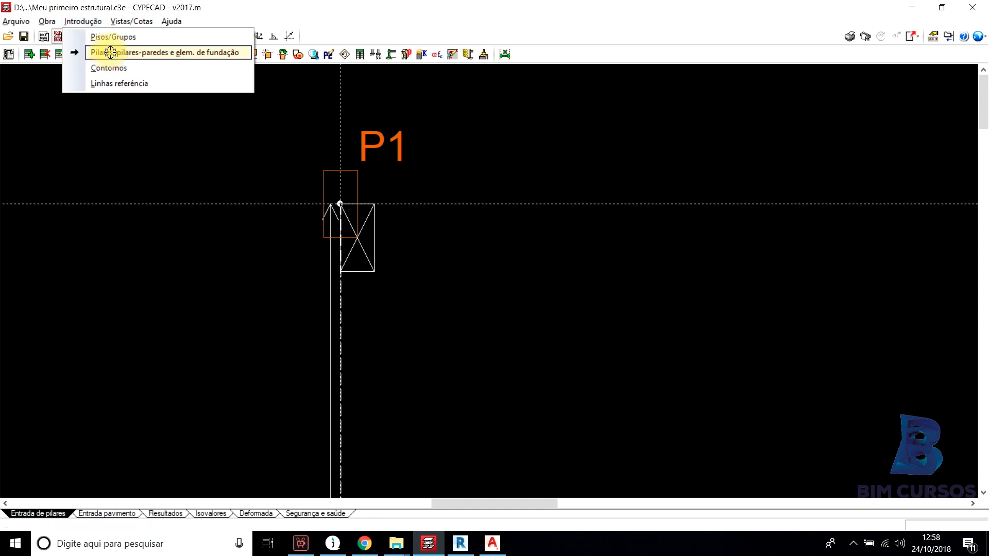
left_click(110, 52)
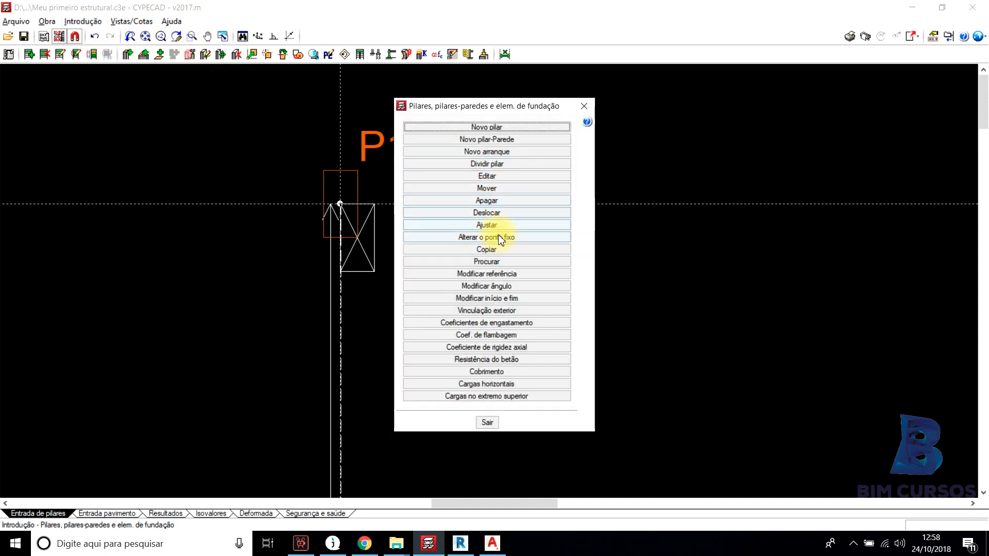
left_click(487, 224)
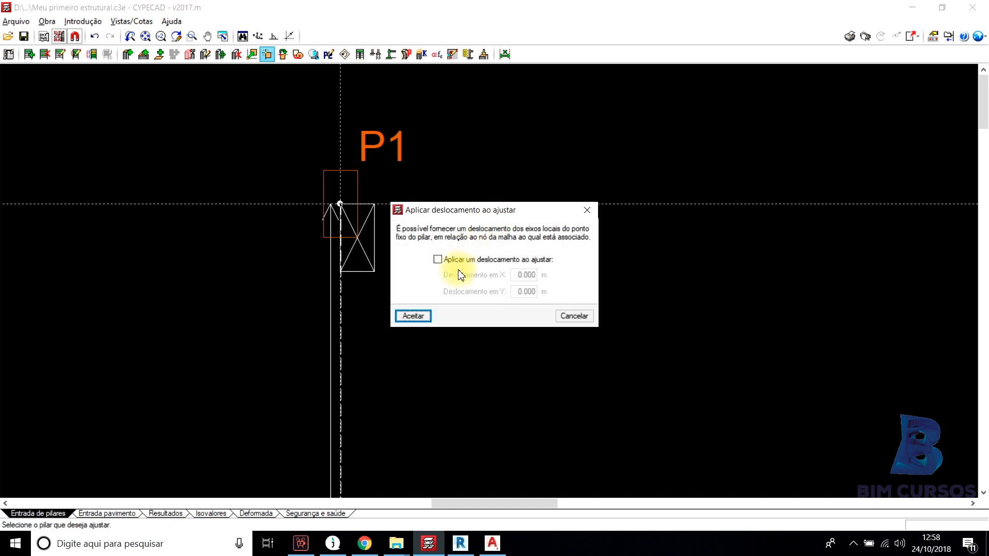
left_click(422, 321)
scroll(410, 280, "down", 1)
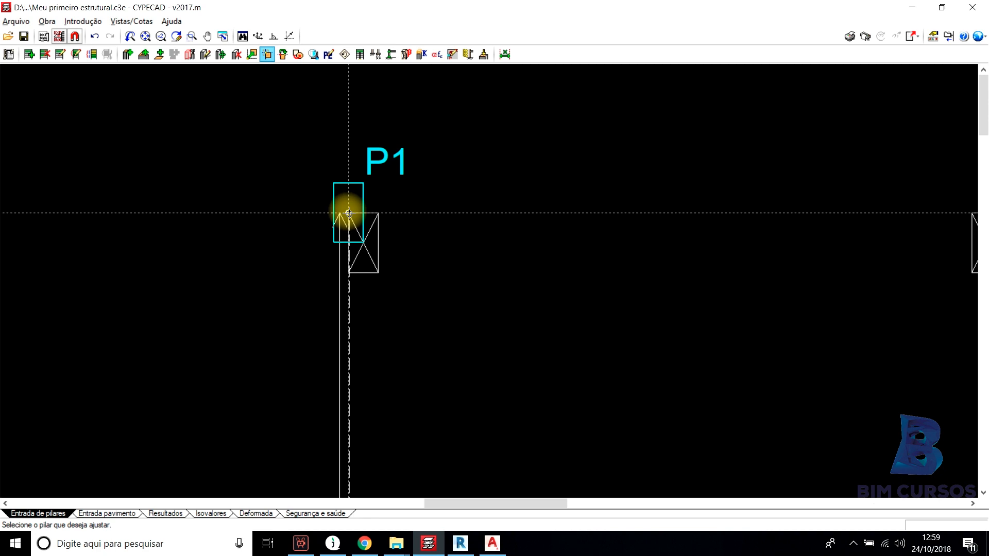
left_click(452, 123)
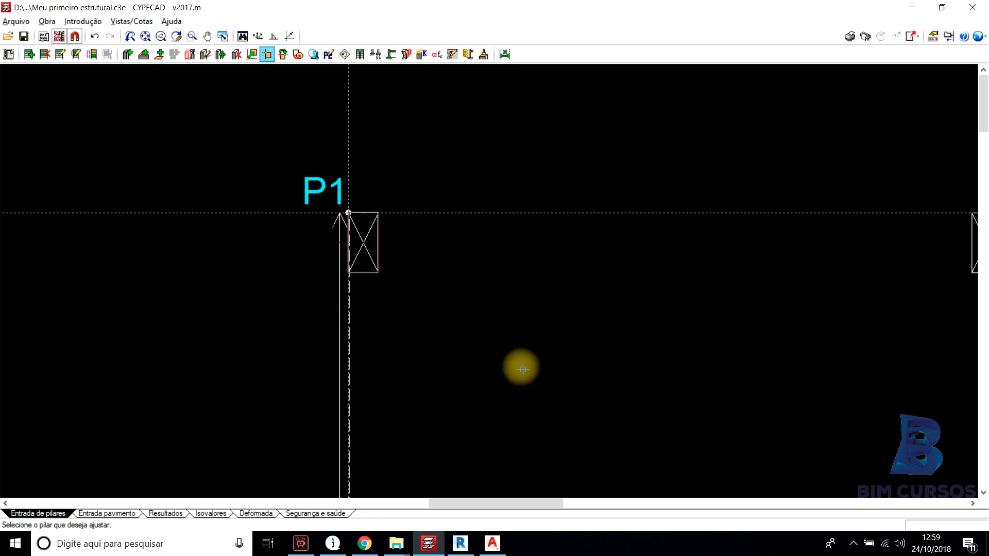
scroll(439, 322, "up", 2)
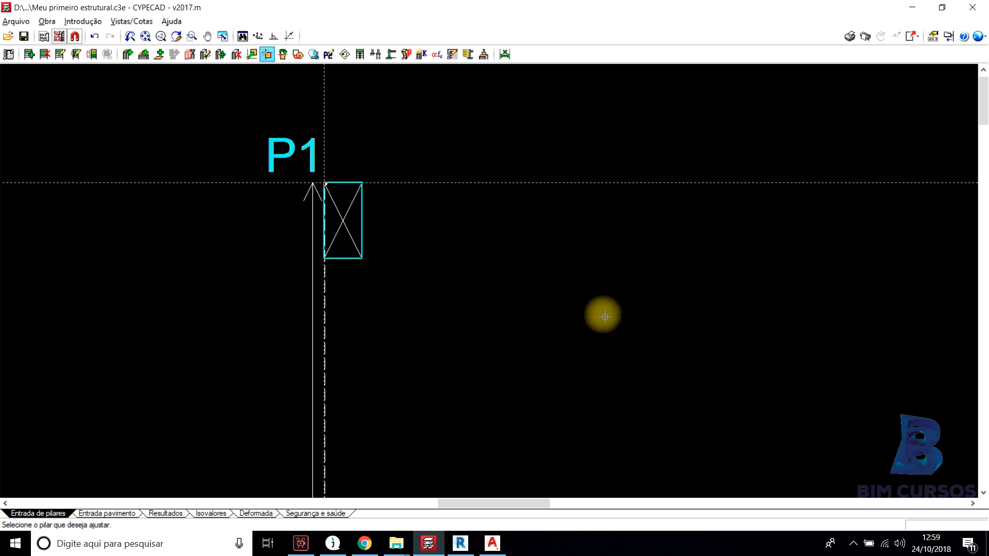
scroll(466, 285, "down", 1)
scroll(366, 222, "up", 3)
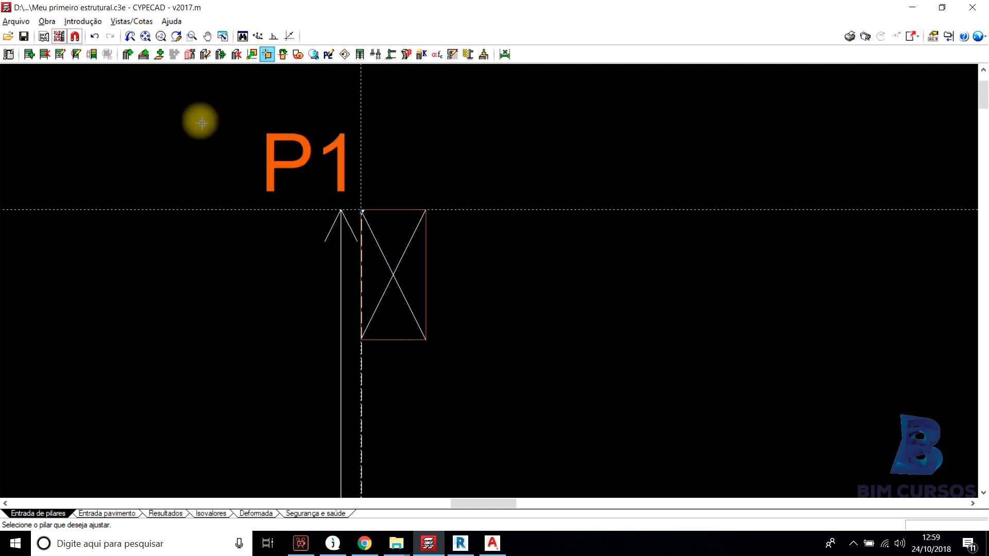
left_click(200, 124)
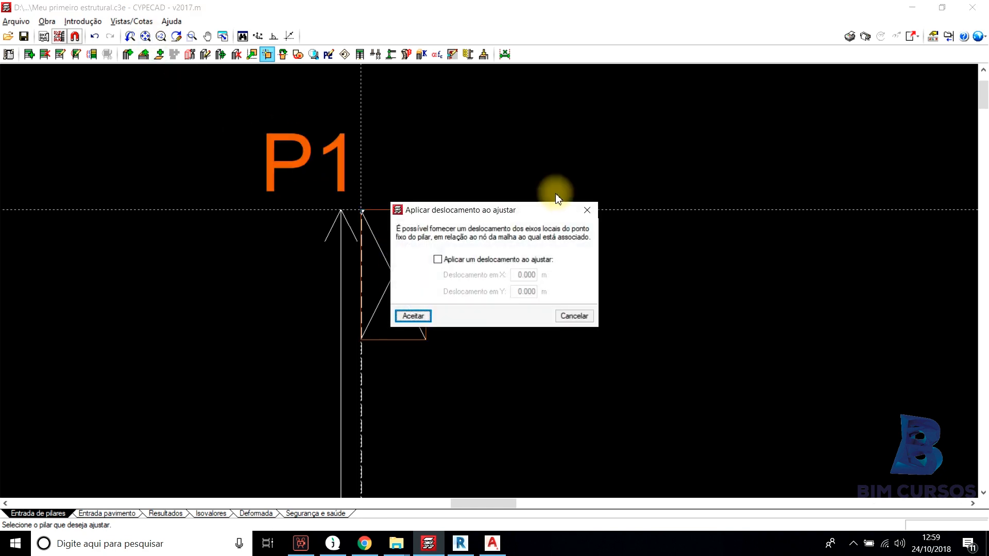
left_click(586, 210)
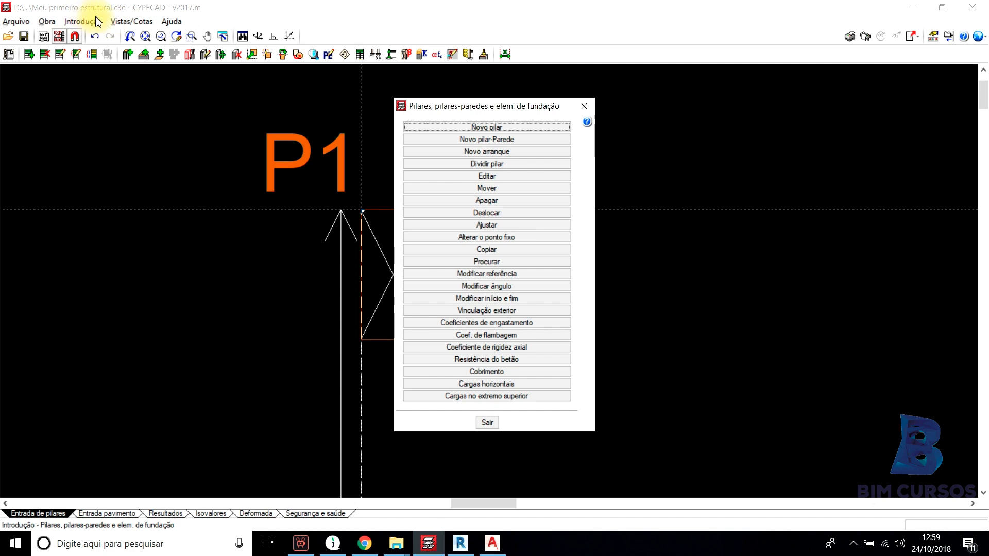
Change column P1's fixed point to its centre with Alterar o ponto fixo, enlarging the fixed-point selection window.
left_click(496, 237)
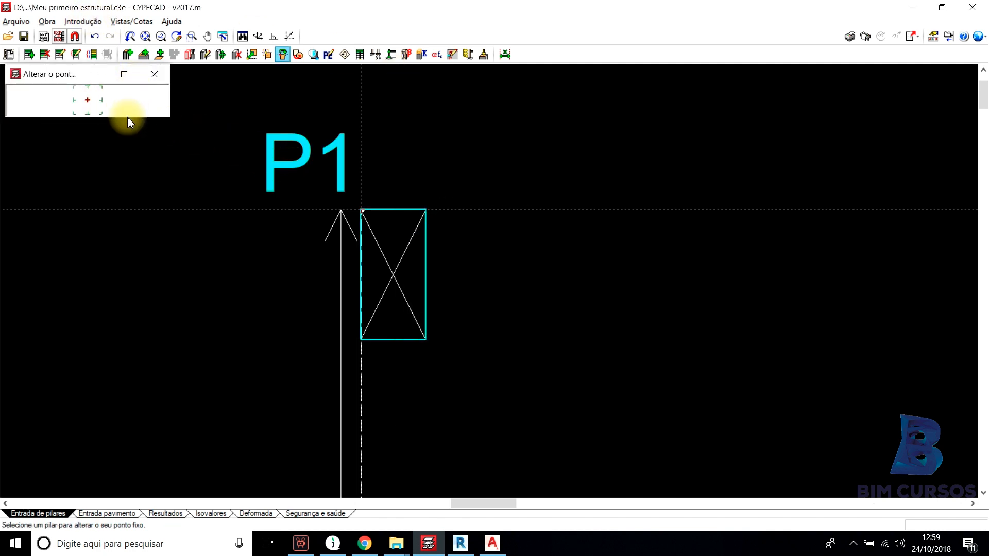
left_click_drag(128, 118, 129, 170)
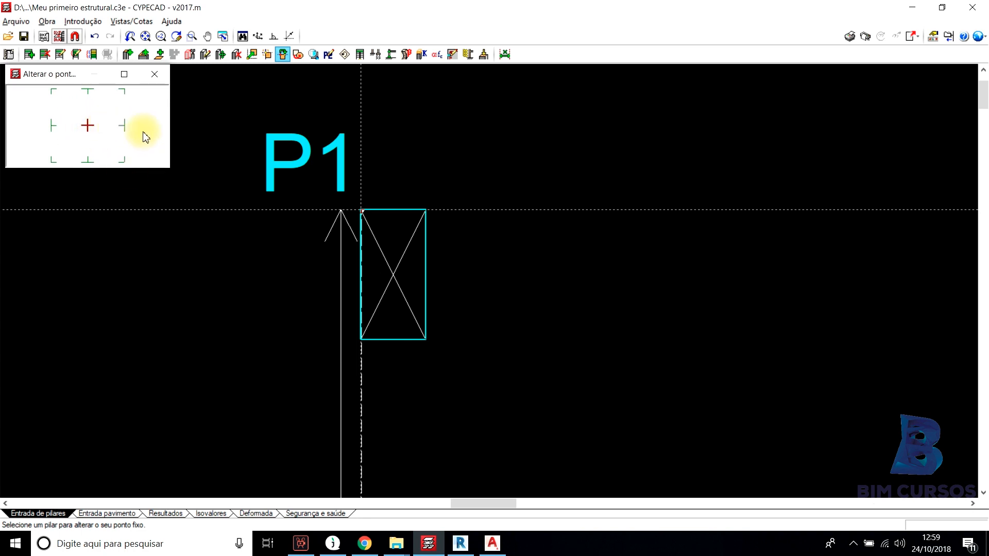
left_click(396, 280)
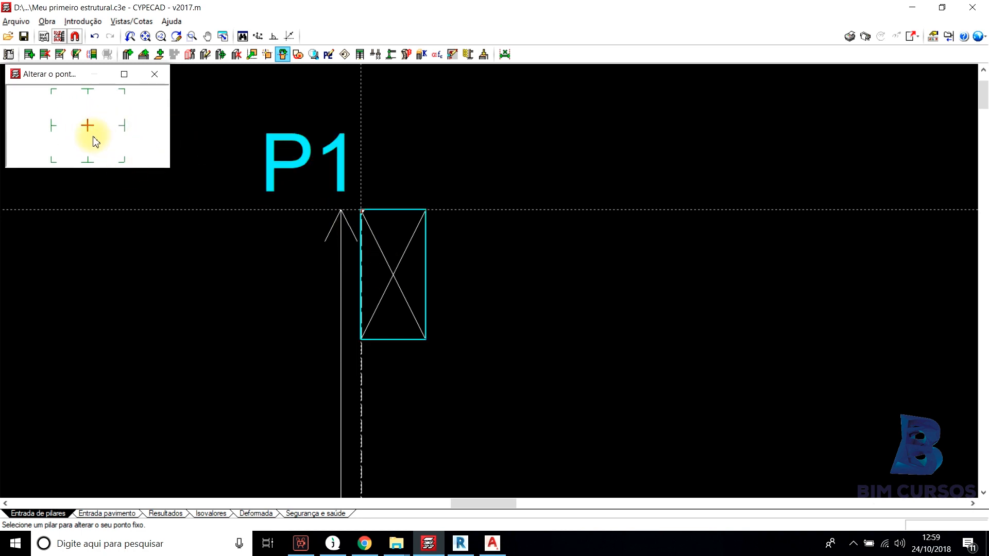
left_click(87, 126)
left_click(401, 277)
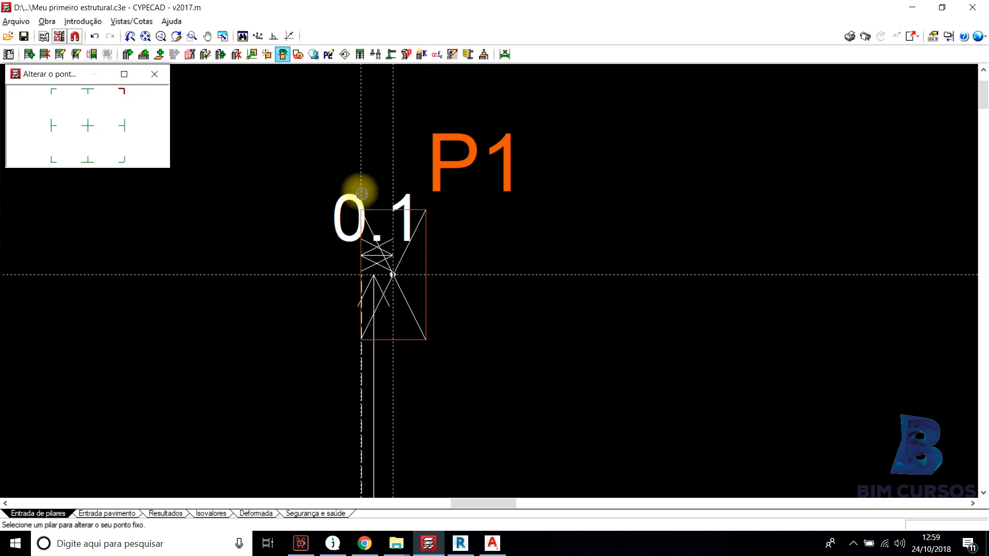
Try column P1's fixed point at the upper-right and upper-left corners, and set it back to the centre.
left_click(426, 212)
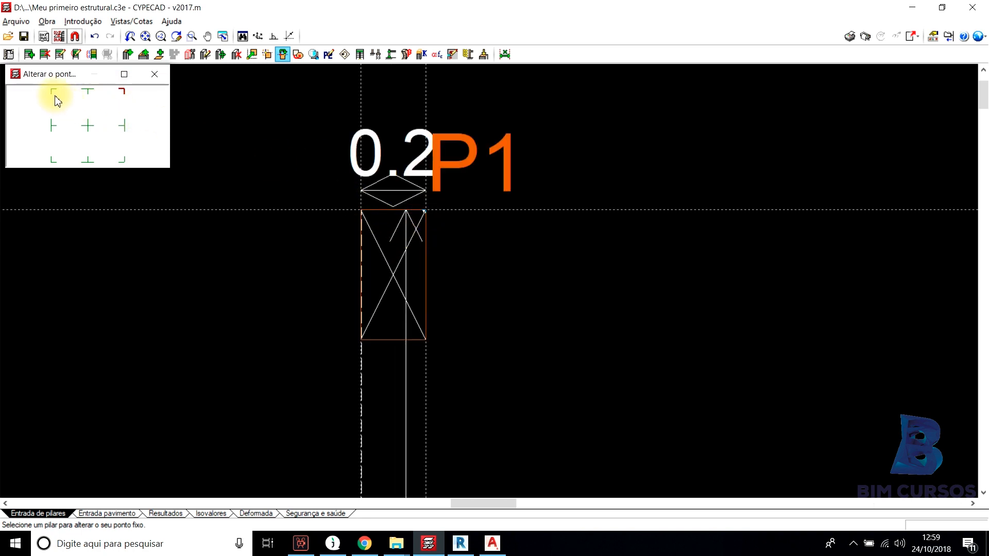
left_click(363, 214)
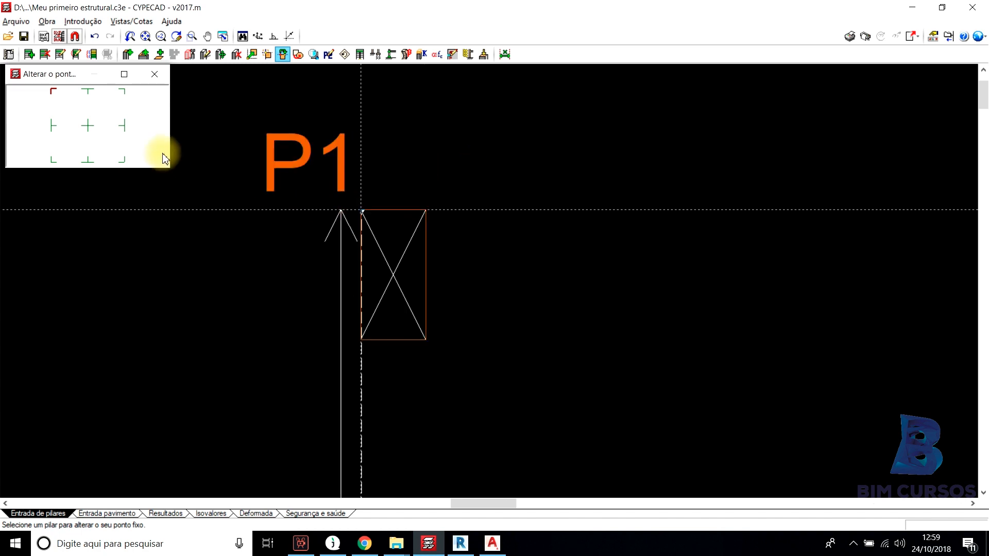
scroll(308, 232, "down", 1)
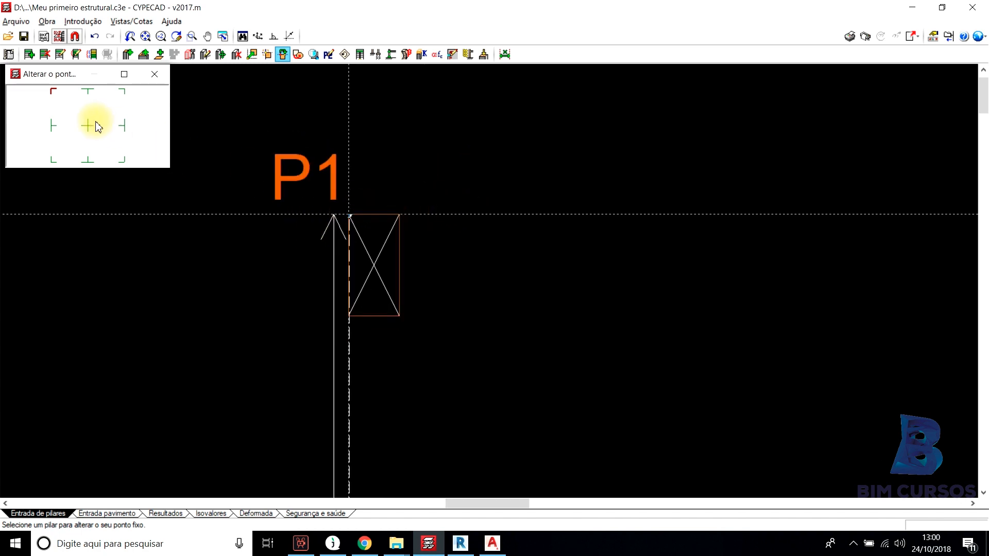
left_click(373, 265)
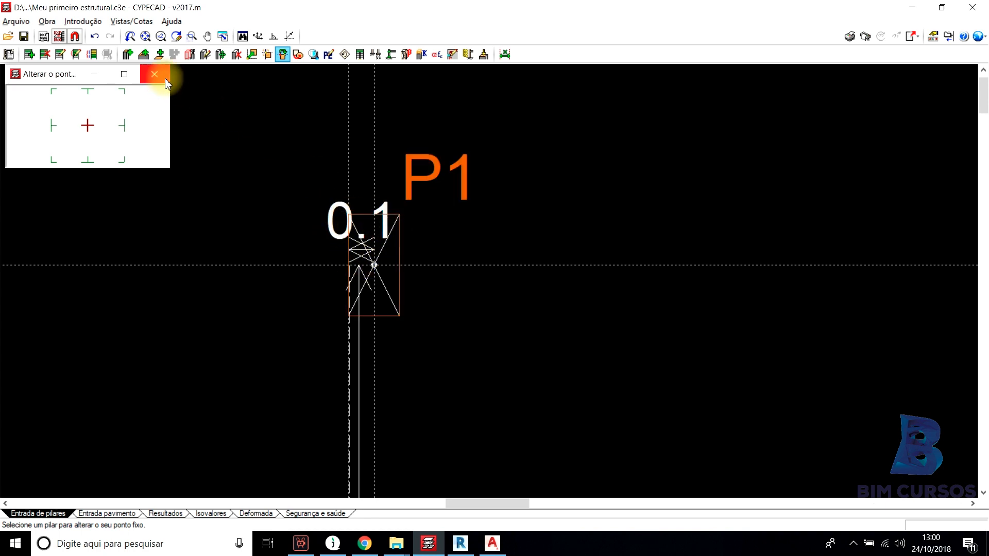
left_click(84, 21)
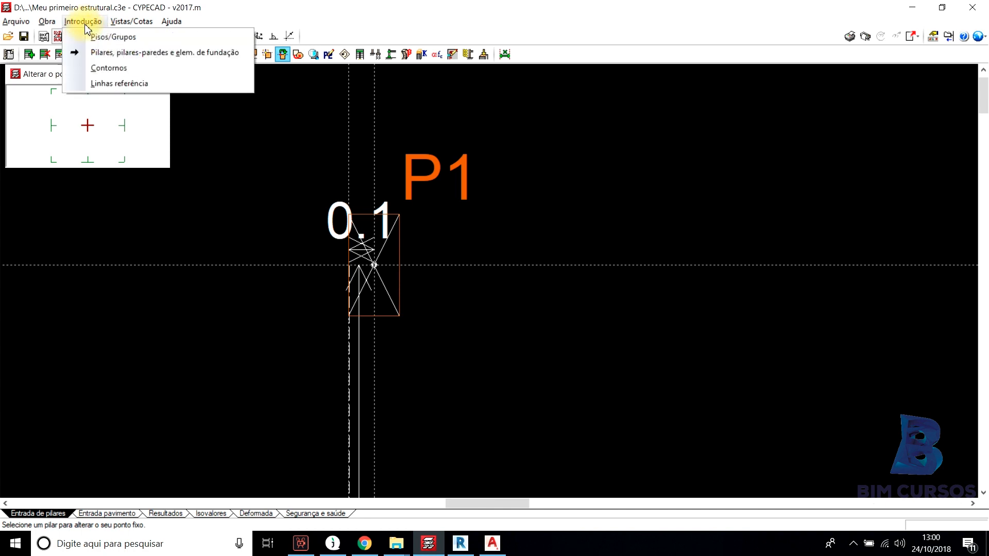
left_click(117, 68)
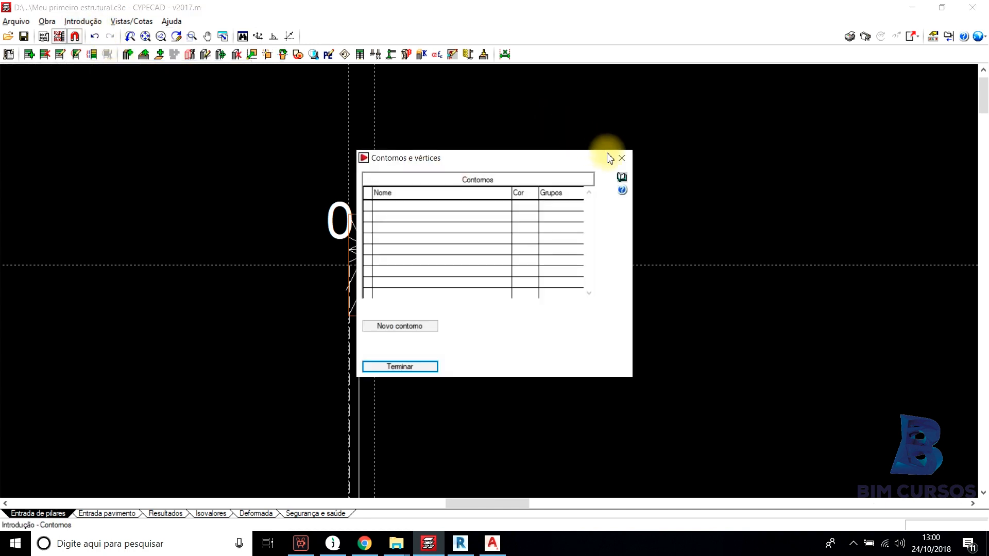
left_click(621, 158)
Try Ajustar without displacement to shift P1 to the lower right of its fixed point, and adjust it back to centred.
left_click(83, 22)
left_click(113, 53)
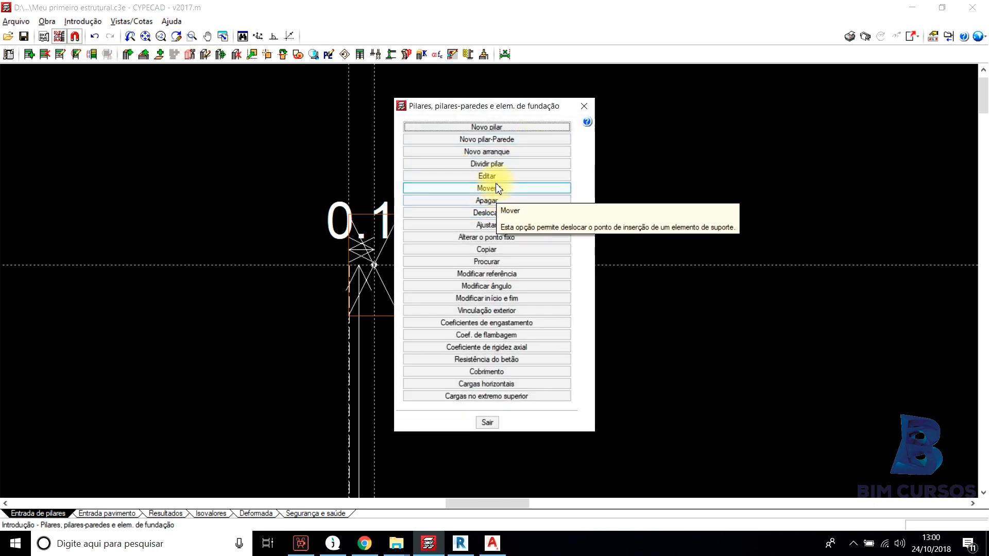
left_click(487, 224)
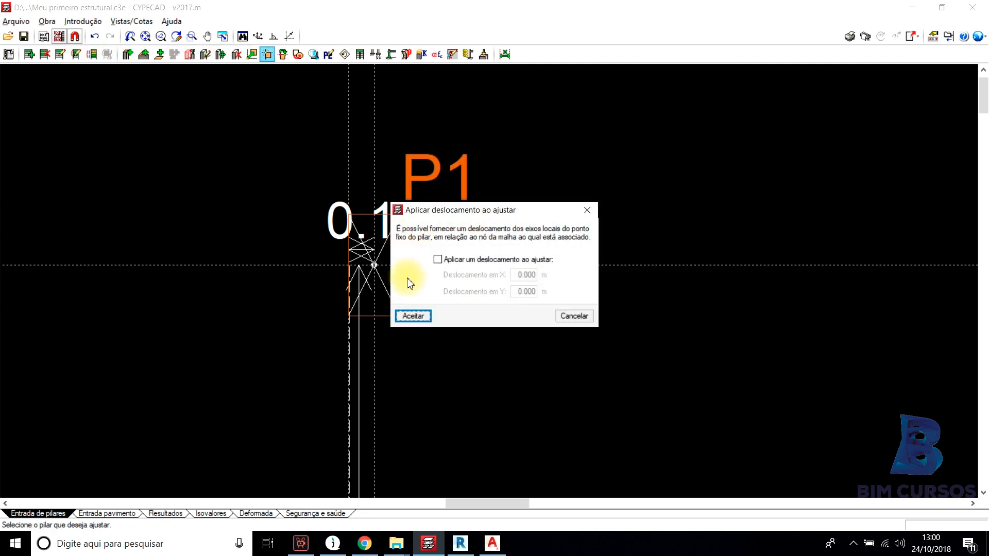
left_click(415, 316)
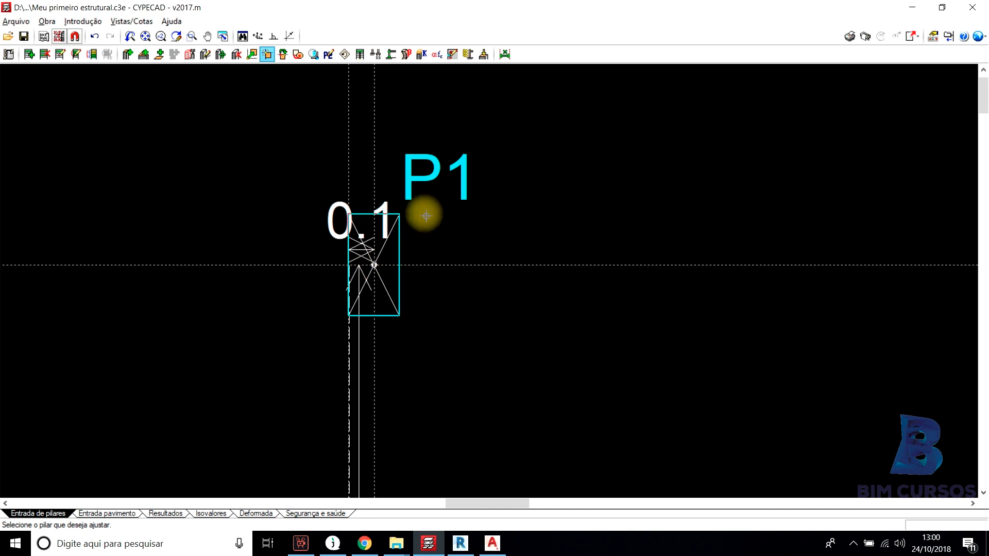
left_click(444, 173)
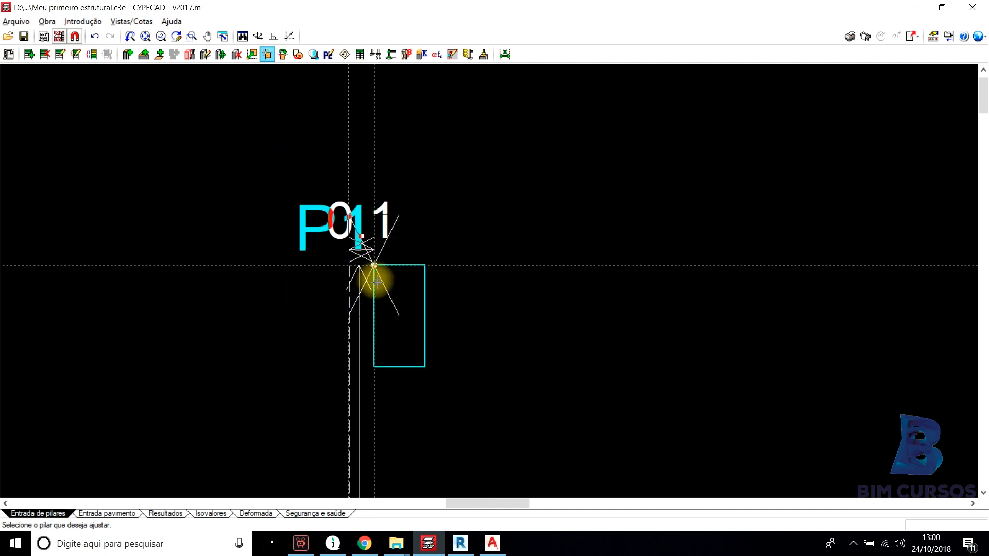
scroll(374, 266, "down", 3)
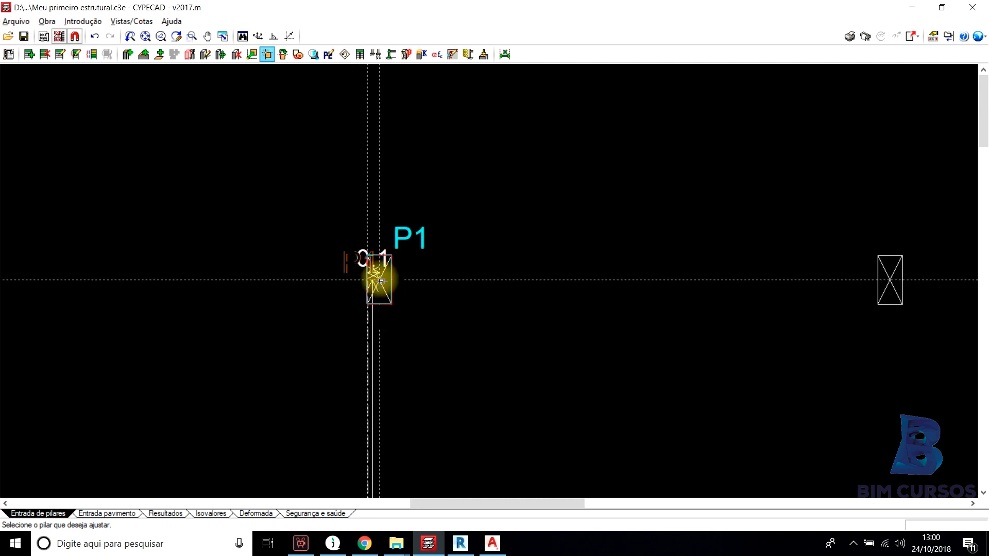
scroll(381, 281, "up", 5)
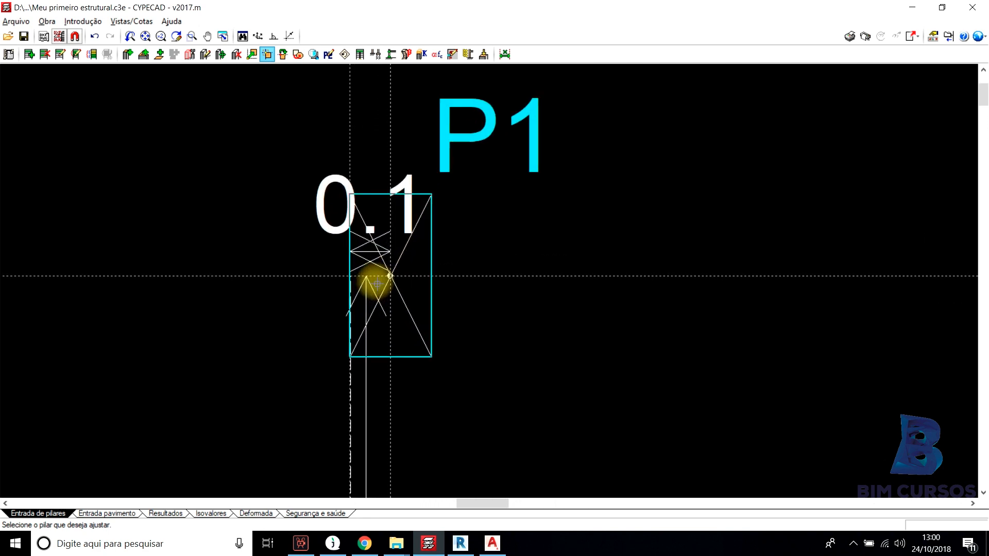
Examine how column P1 and its axis line up with the neighbouring column outlines in the same row.
scroll(407, 242, "down", 3)
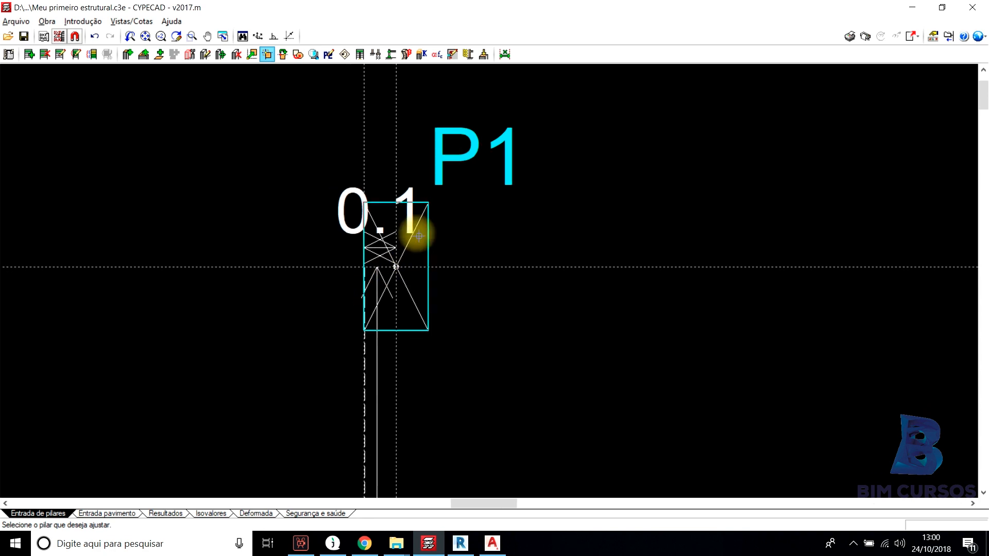
scroll(471, 248, "down", 4)
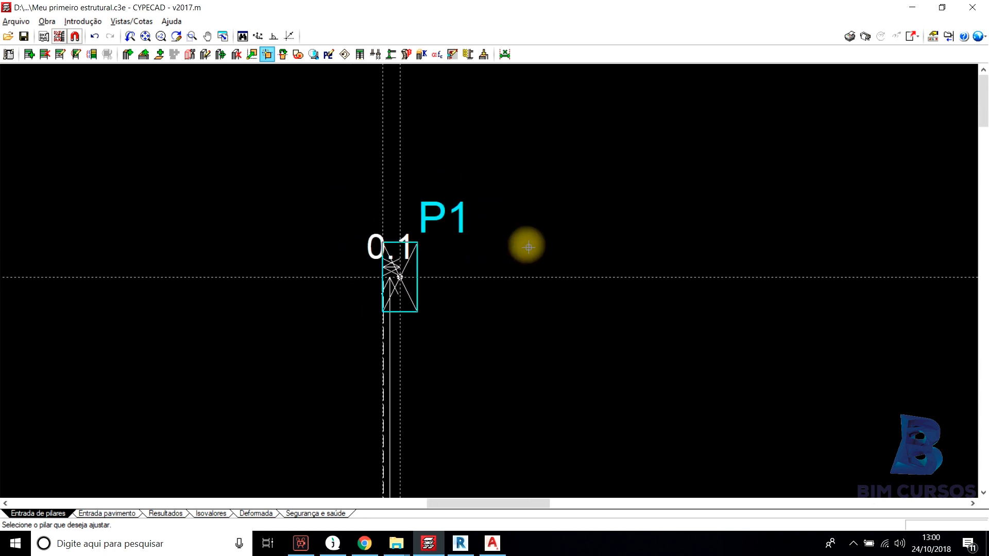
middle_click_drag(525, 232, 416, 244)
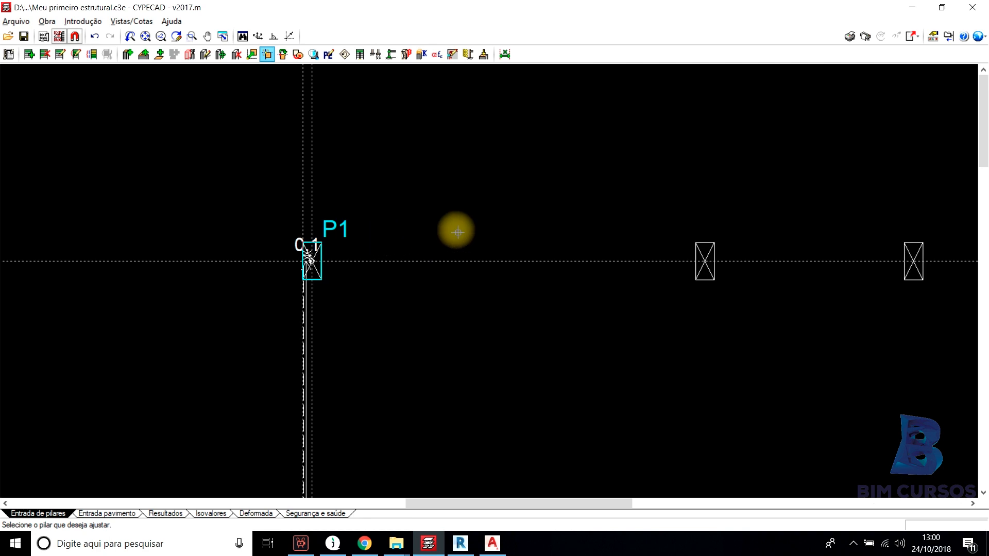
scroll(804, 254, "down", 4)
middle_click_drag(798, 255, 689, 266)
scroll(551, 261, "up", 1)
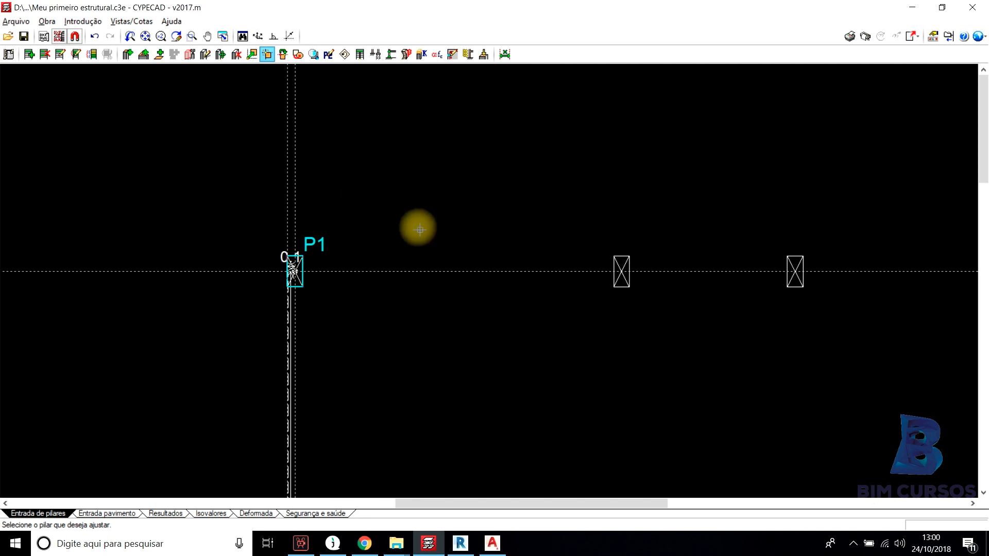
scroll(272, 278, "up", 1)
scroll(273, 278, "down", 3)
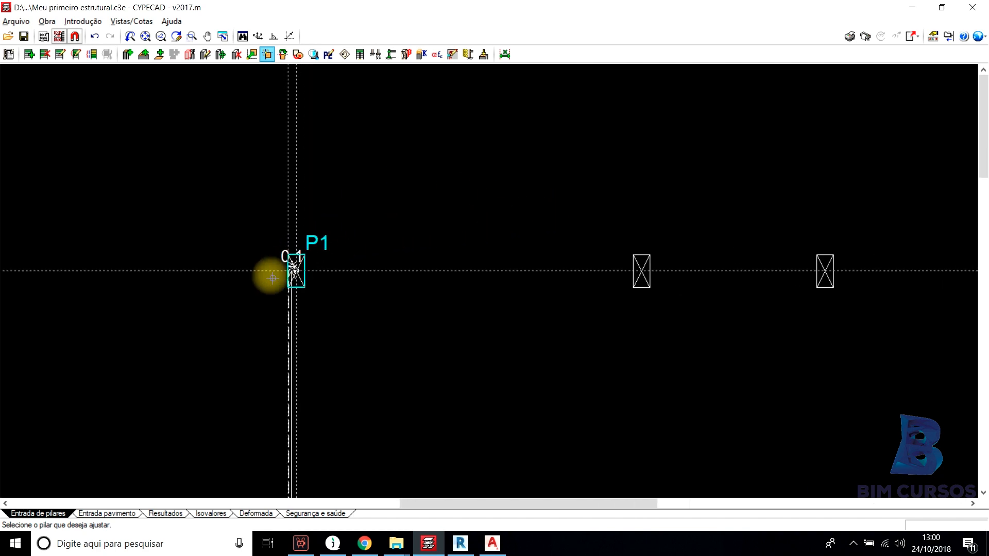
Start a new 20 x 40 cm column from Fundação to Cobertura and set the captures with Ponto médio active.
left_click(83, 21)
left_click(100, 52)
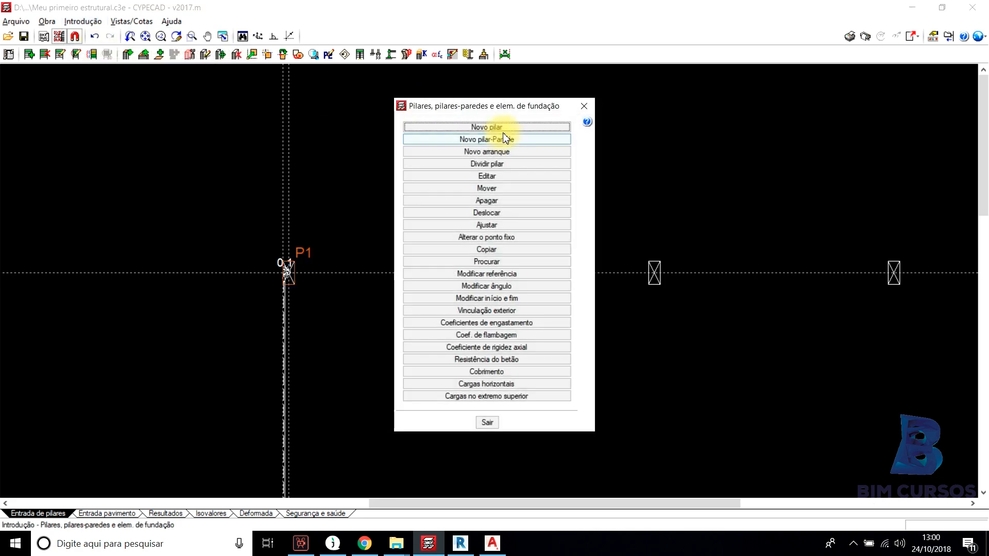
left_click(496, 128)
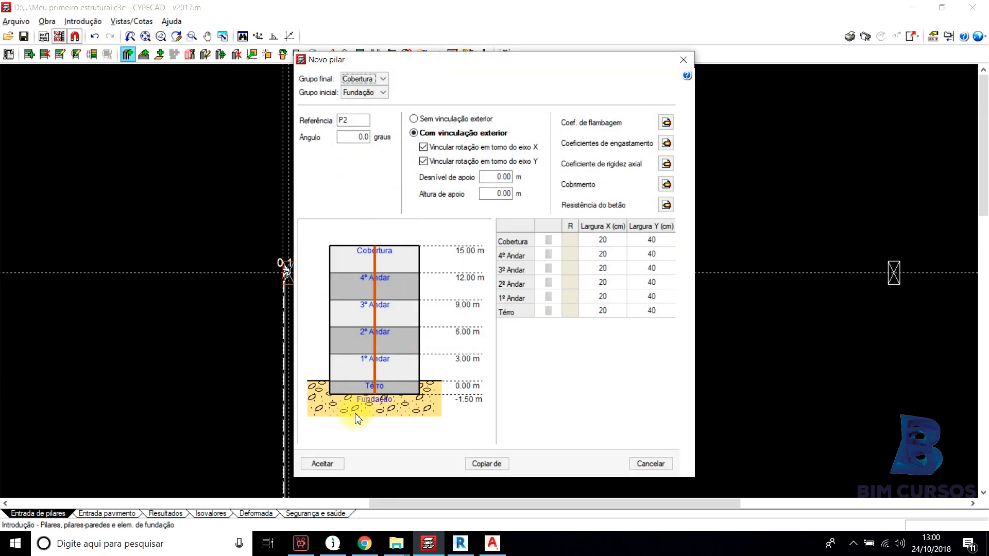
left_click(324, 464)
scroll(547, 263, "up", 5)
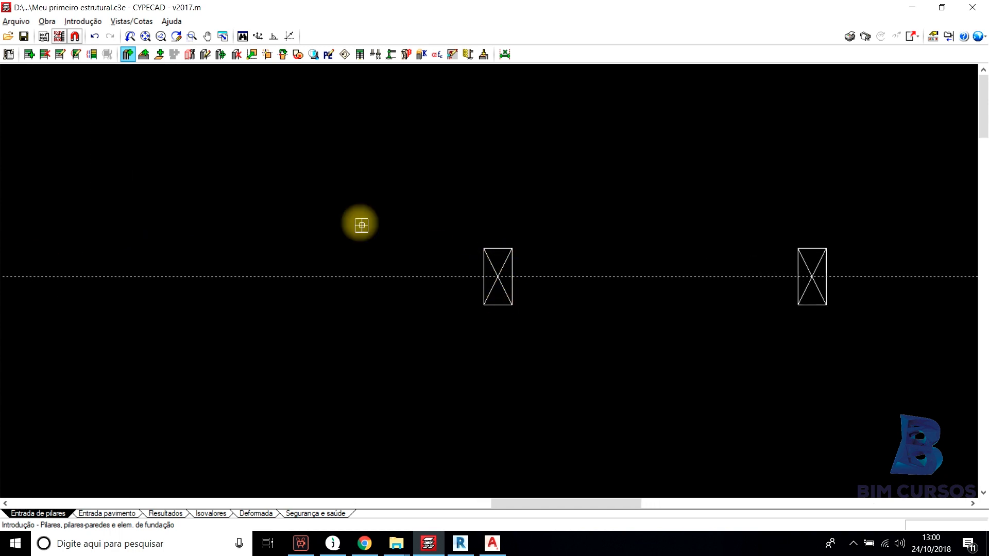
left_click(75, 37)
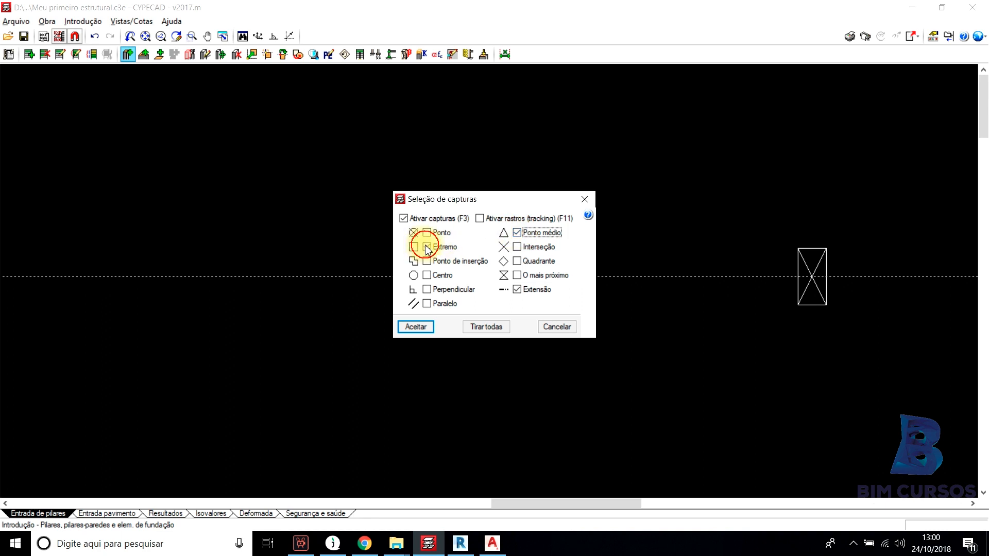
left_click(429, 329)
Place columns P2, P3 and P4 at the centres of the remaining column outlines in the upper row.
left_click(499, 279)
scroll(415, 243, "down", 2)
scroll(654, 262, "up", 3)
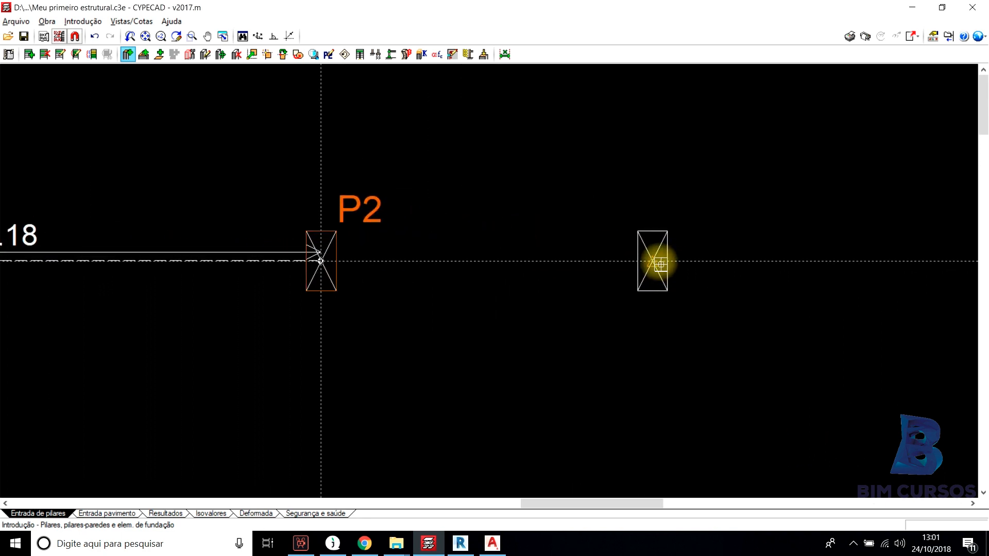
left_click(653, 261)
scroll(678, 227, "down", 2)
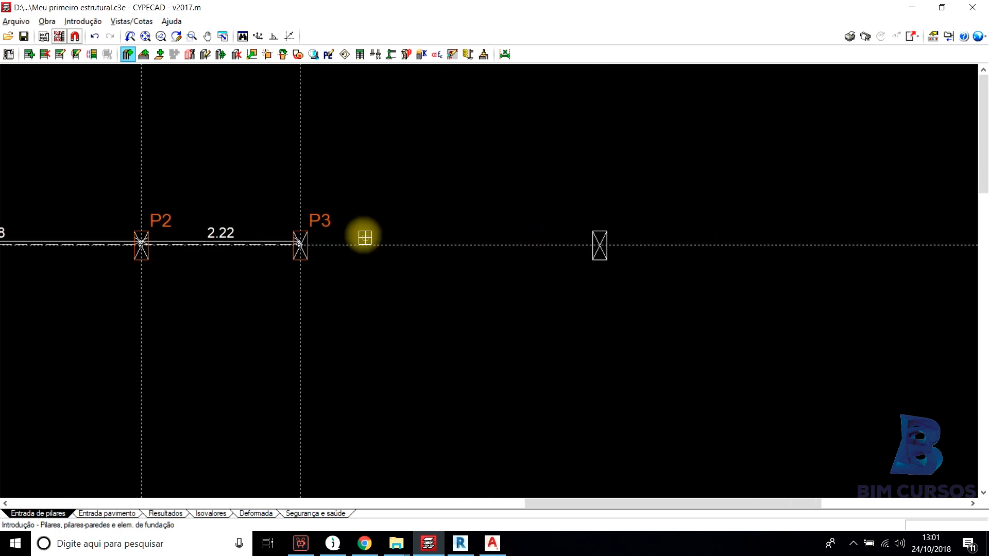
scroll(609, 249, "up", 2)
scroll(608, 249, "up", 1)
left_click(598, 249)
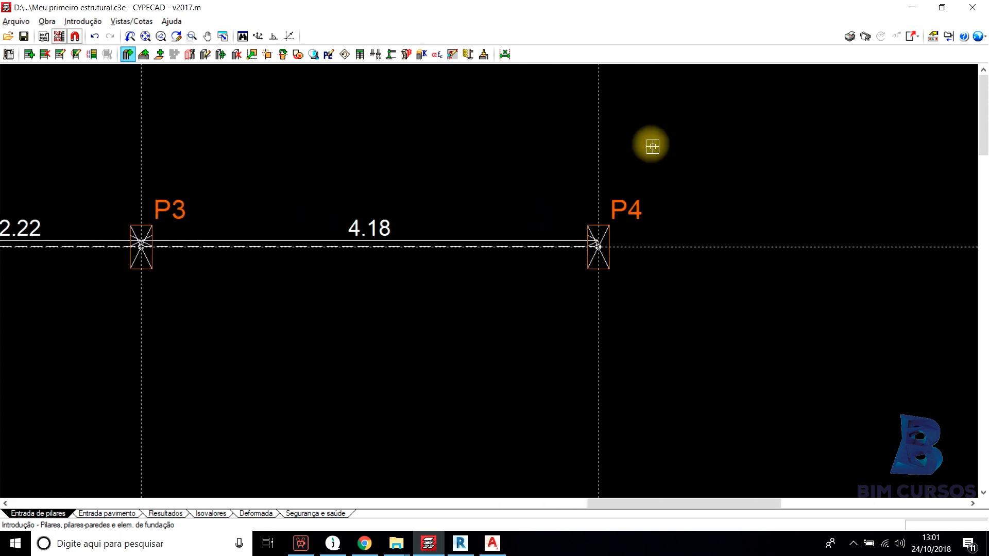
Place columns P5, P6, P7 and P8 at the centres of the four outlines in the middle row.
scroll(656, 139, "down", 4)
scroll(381, 175, "up", 1)
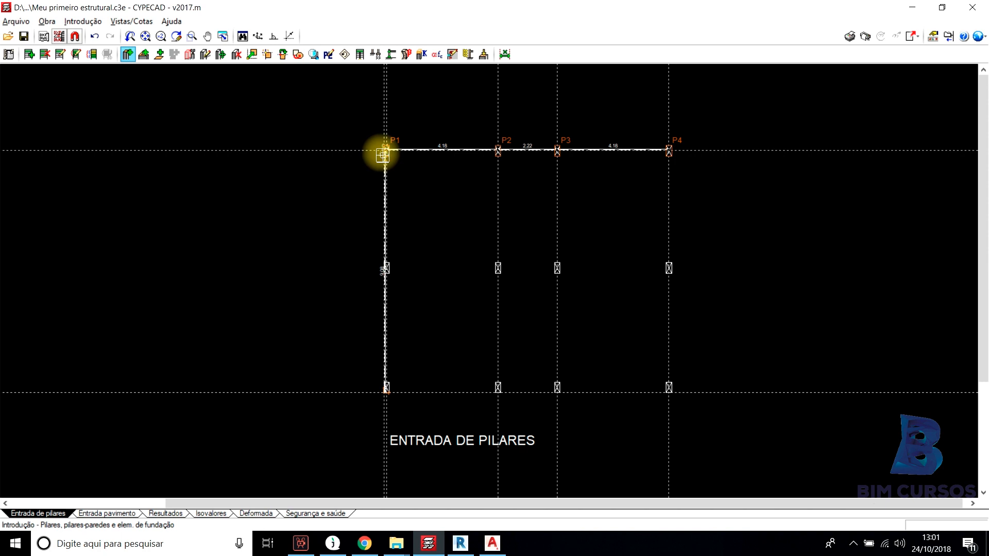
scroll(400, 257, "up", 1)
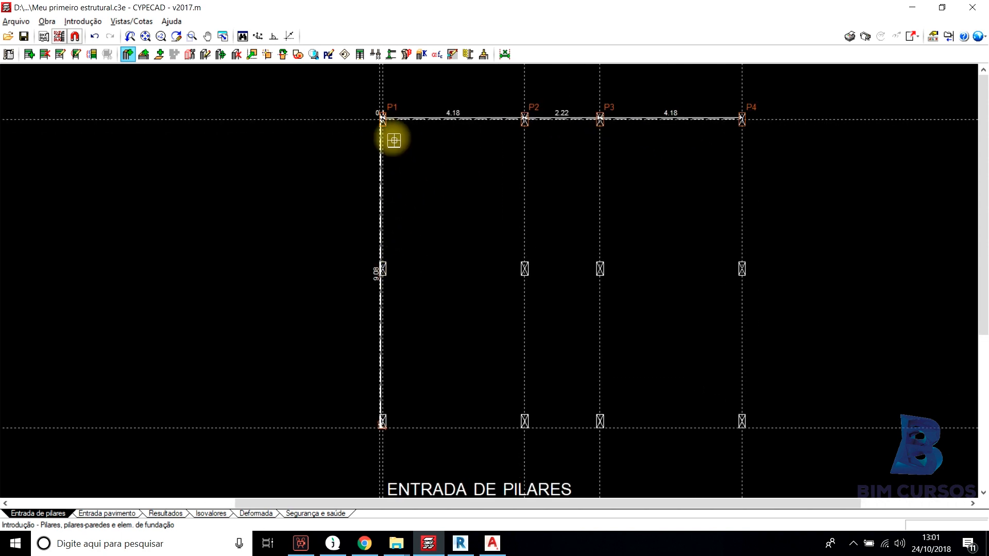
scroll(382, 269, "up", 3)
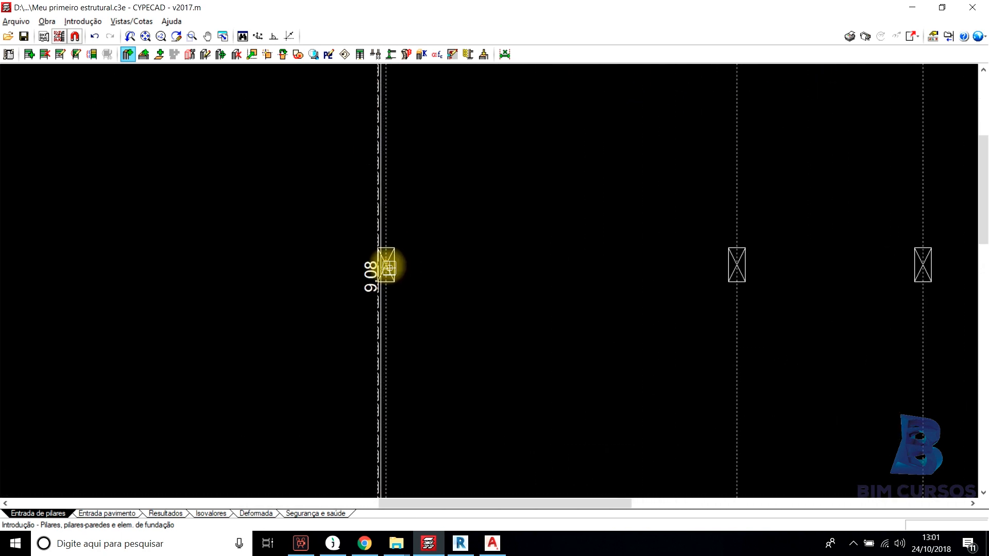
scroll(428, 263, "down", 3)
middle_click_drag(588, 250, 322, 256)
scroll(420, 279, "up", 4)
left_click(340, 255)
scroll(393, 269, "down", 2)
scroll(453, 271, "up", 2)
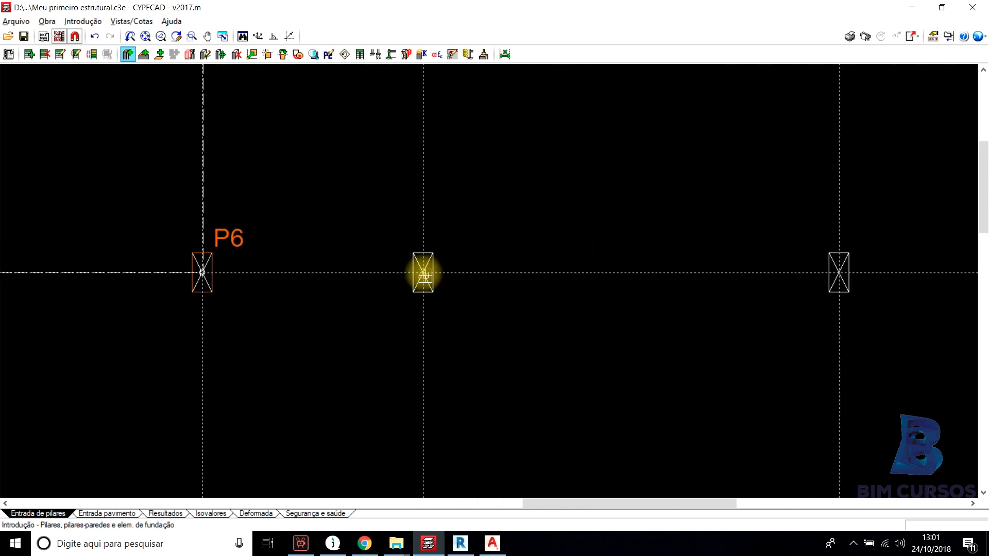
middle_click_drag(670, 269, 278, 269)
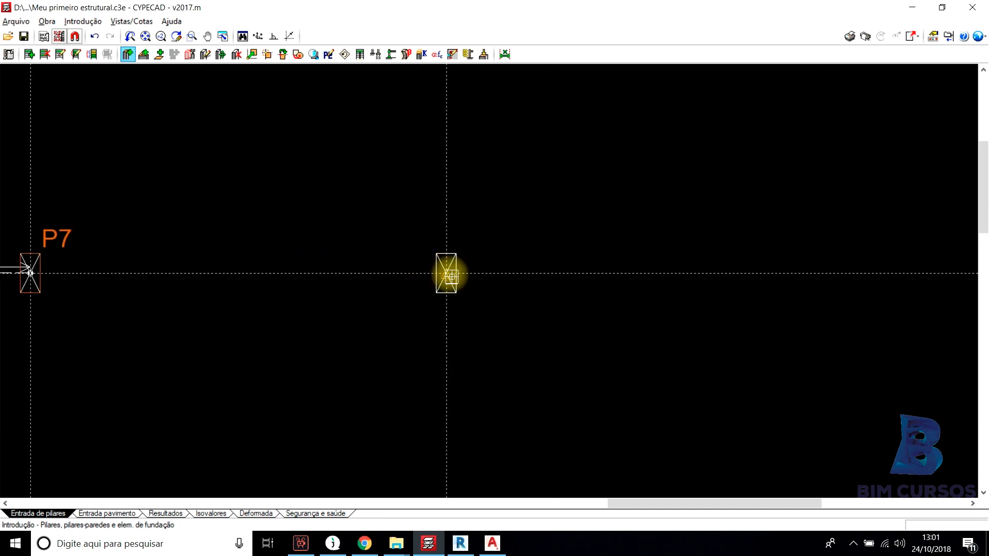
left_click(446, 274)
Place columns P9, P10, P11 and P12 at the centres of the four outlines in the lower row.
scroll(600, 160, "down", 3)
scroll(240, 335, "up", 5)
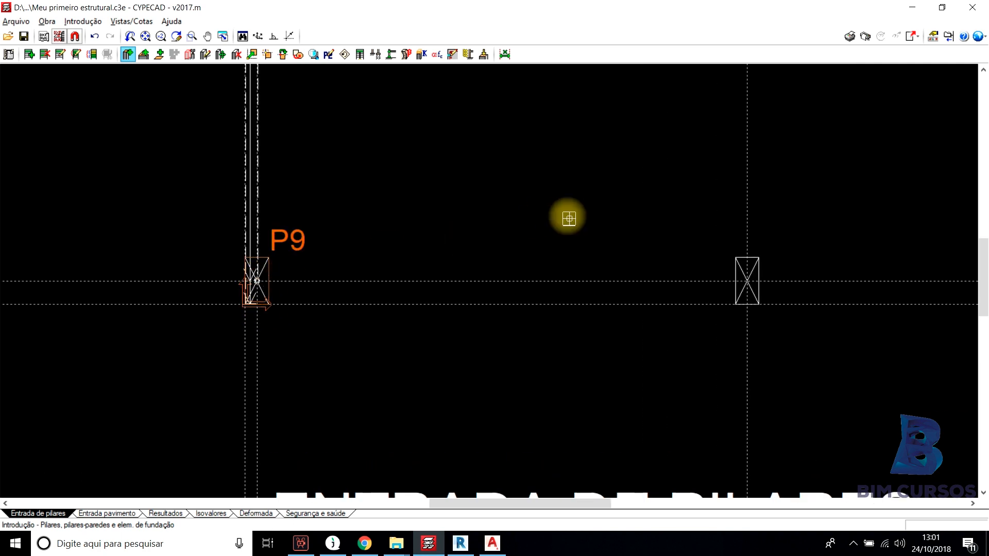
middle_click_drag(728, 229, 556, 249)
left_click(576, 304)
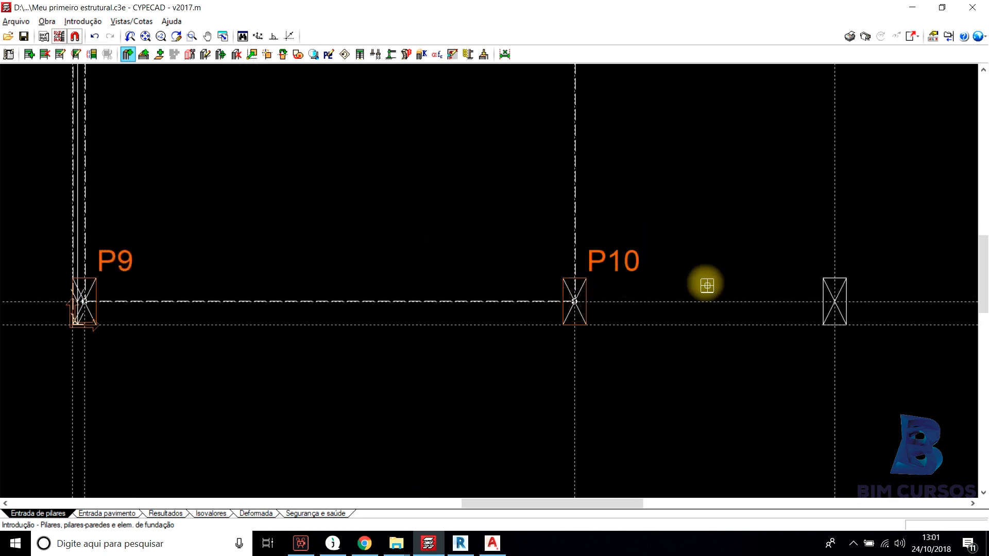
middle_click_drag(752, 283, 542, 282)
left_click(624, 302)
middle_click_drag(624, 301, 243, 268)
left_click(750, 285)
Examine the placed column grid, checking P9 against the origin axes and P1 at the opposite corner.
scroll(586, 249, "down", 4)
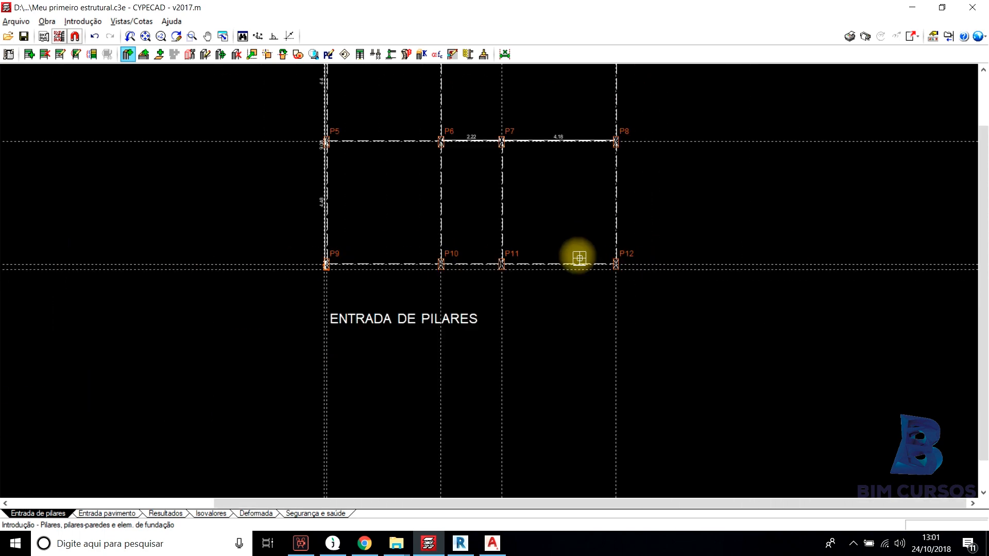
scroll(396, 295, "up", 1)
scroll(396, 294, "up", 5)
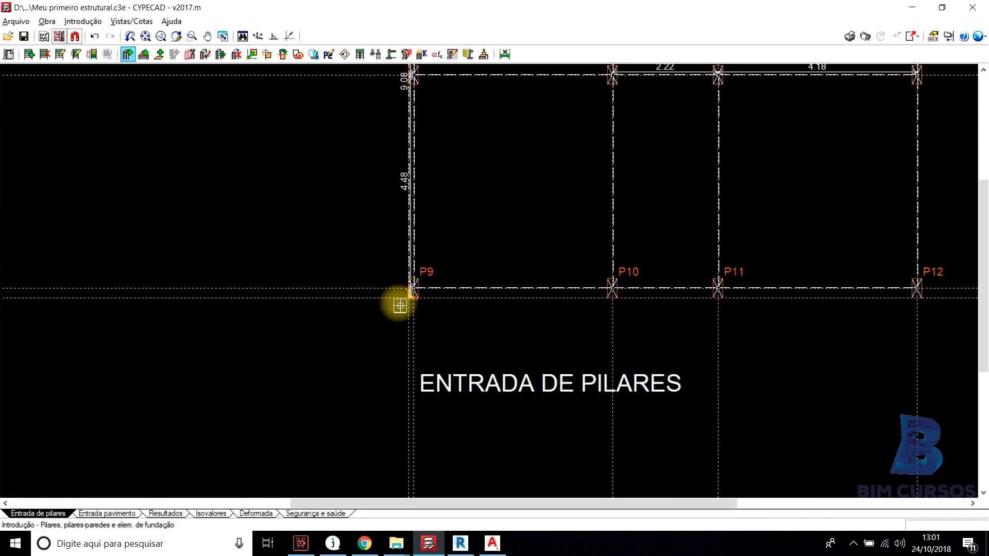
scroll(418, 292, "up", 2)
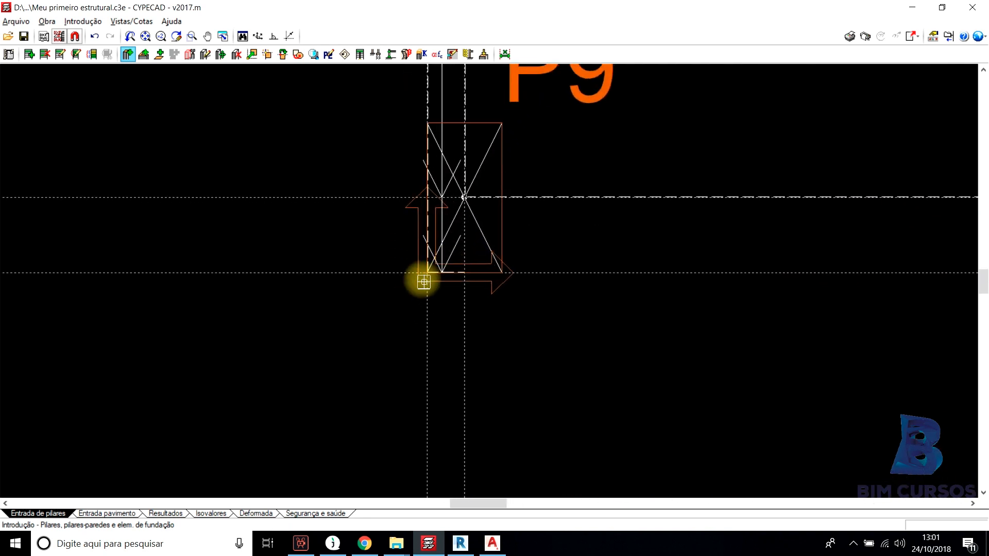
scroll(435, 264, "down", 3)
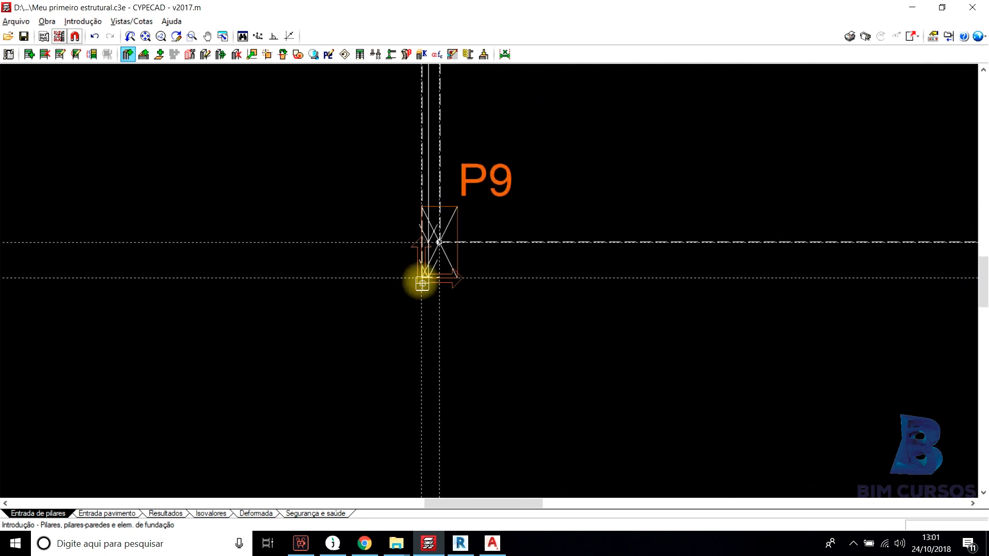
scroll(407, 289, "down", 1)
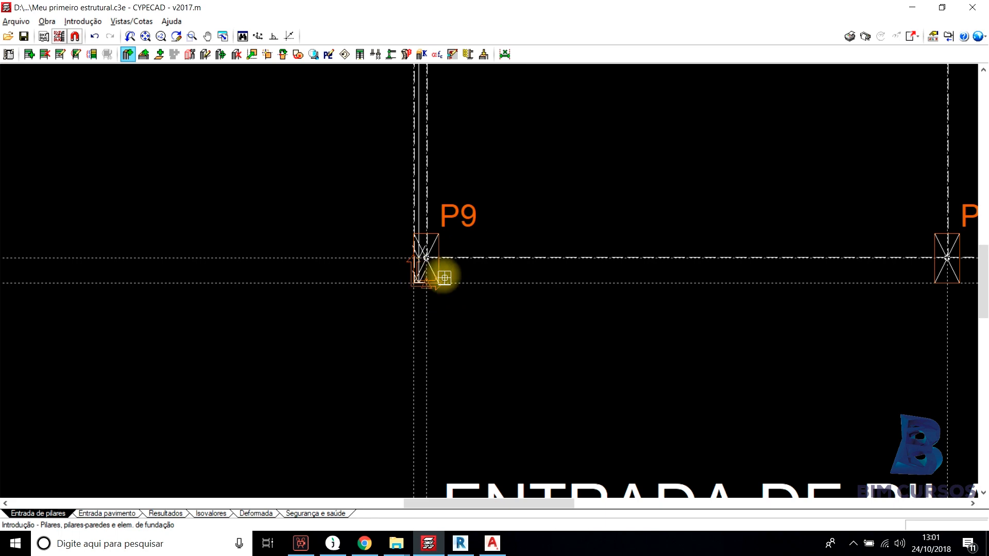
scroll(444, 278, "down", 3)
scroll(479, 264, "down", 3)
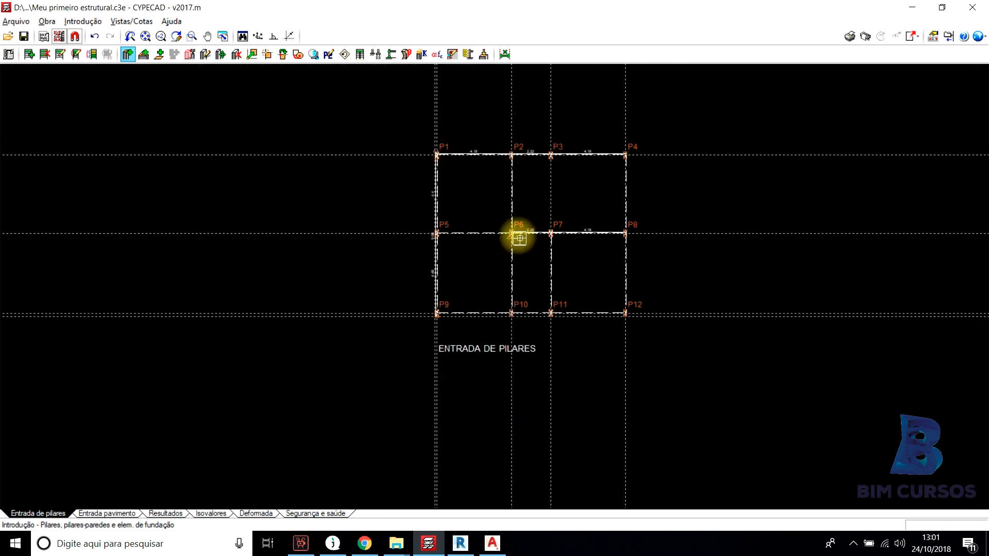
scroll(419, 203, "up", 3)
scroll(405, 166, "up", 5)
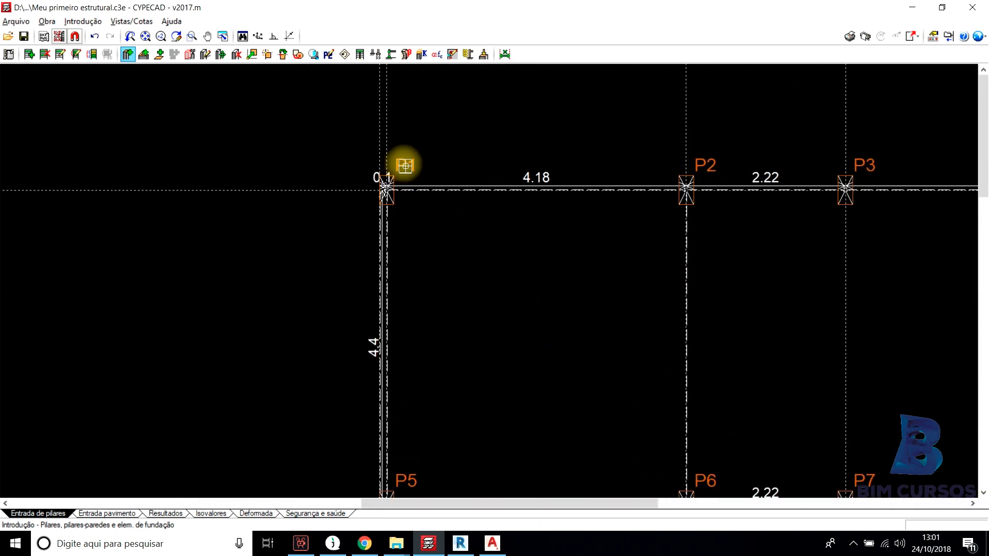
scroll(405, 166, "up", 1)
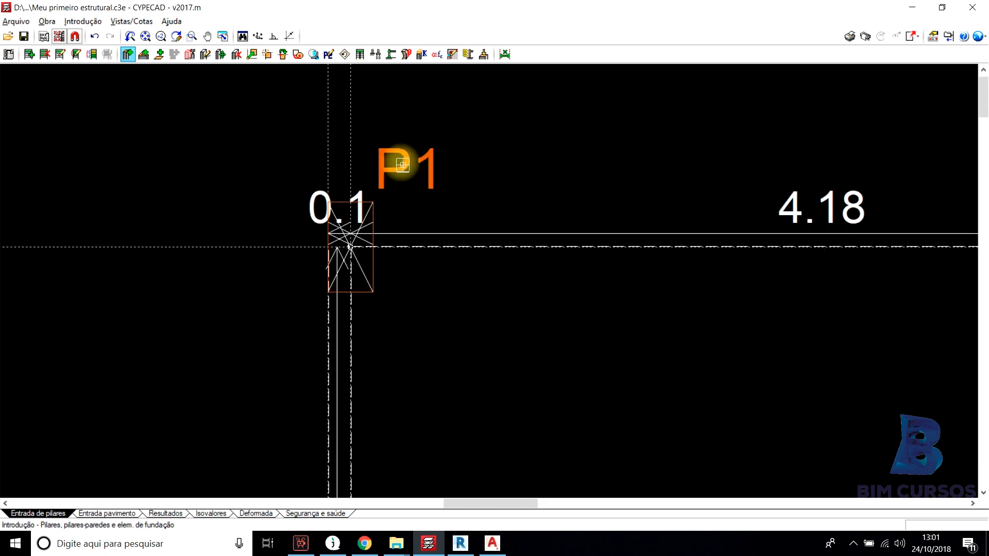
Finish inserting columns, discarding the pending new column P13.
right_click(421, 124)
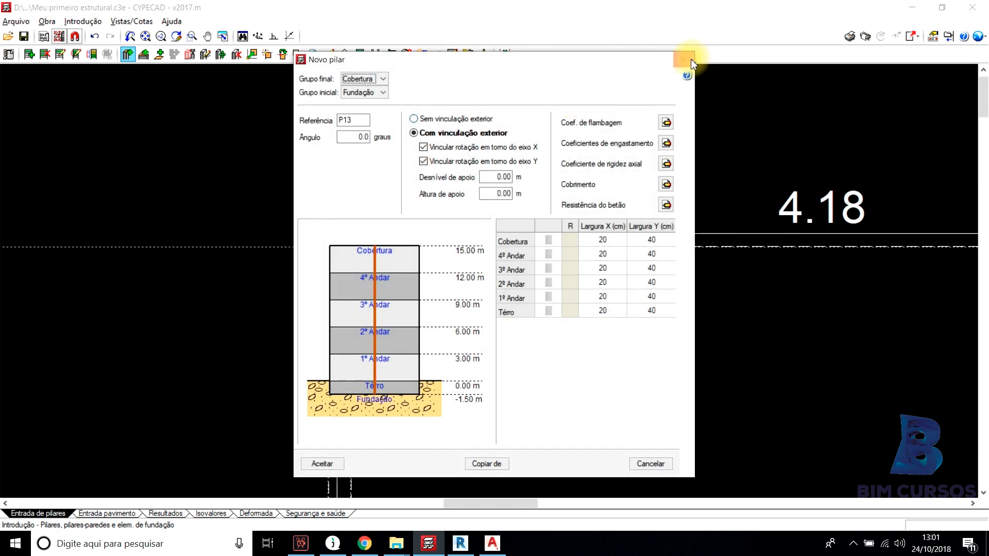
left_click(690, 60)
left_click(585, 106)
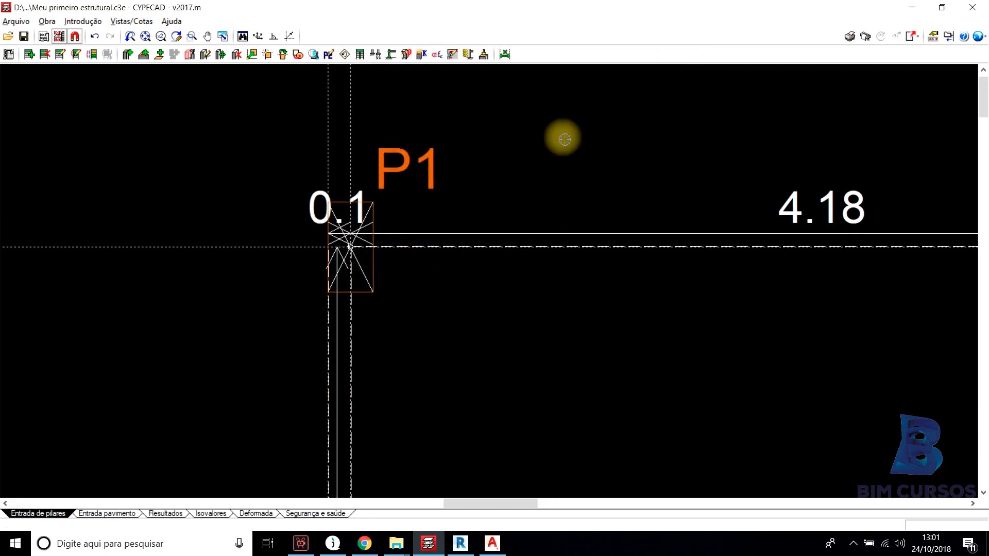
Edit column P1 with Editar pilar and set its Largura X to 40 cm on every floor up to Cobertura.
scroll(379, 230, "up", 1)
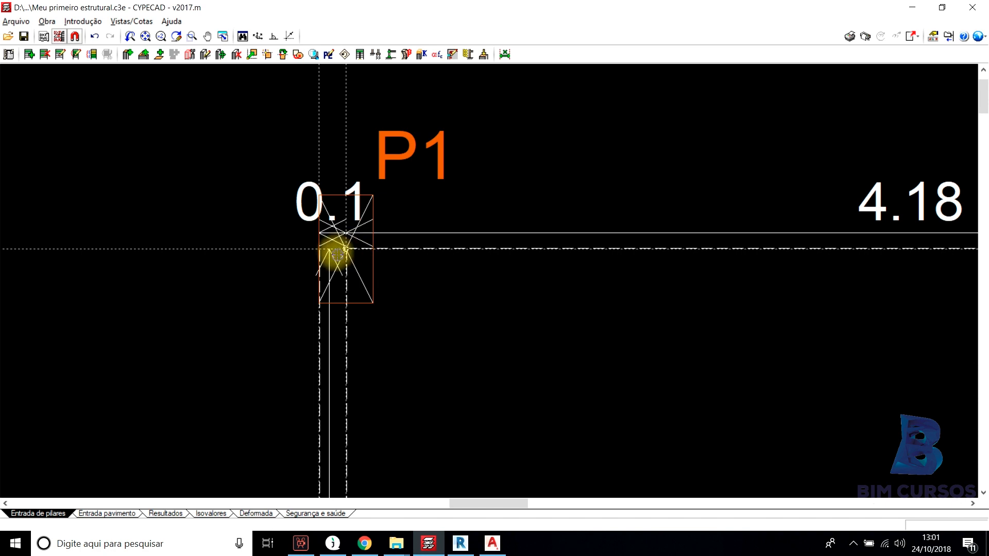
scroll(333, 251, "up", 1)
scroll(389, 237, "down", 1)
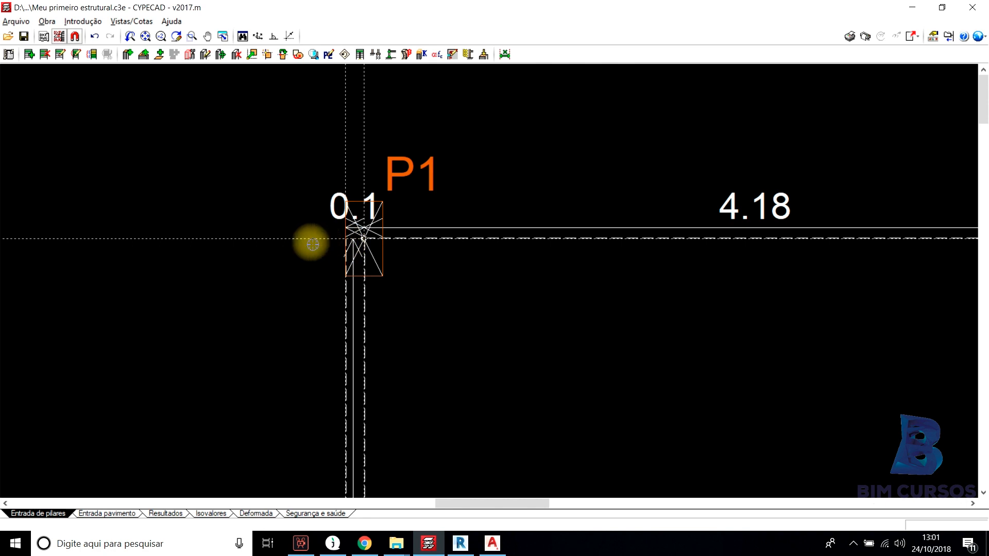
left_click(205, 55)
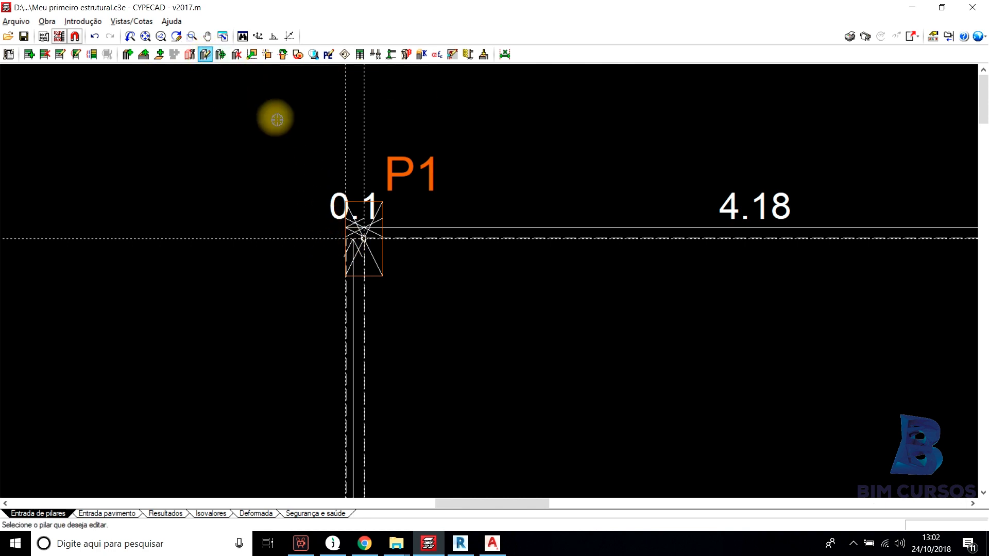
left_click(83, 23)
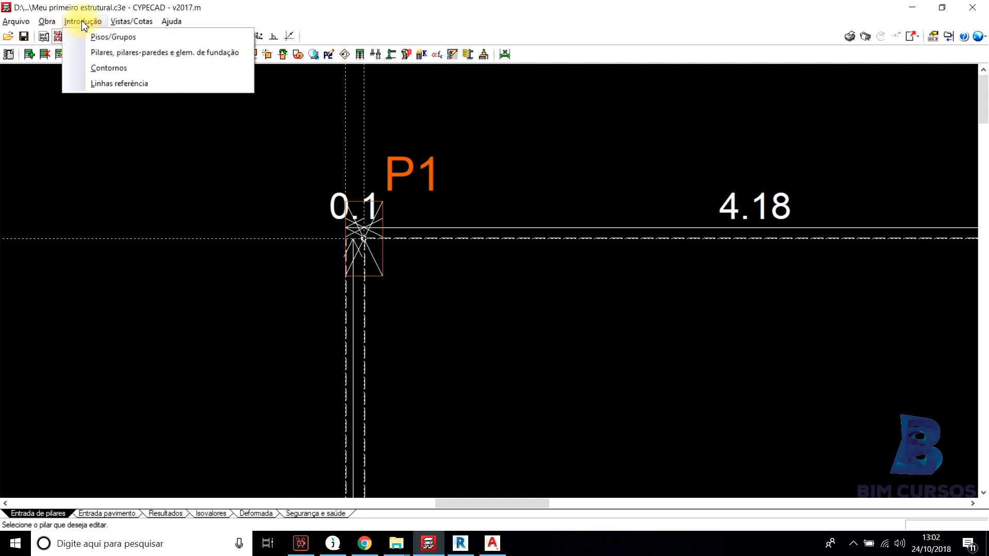
left_click(82, 22)
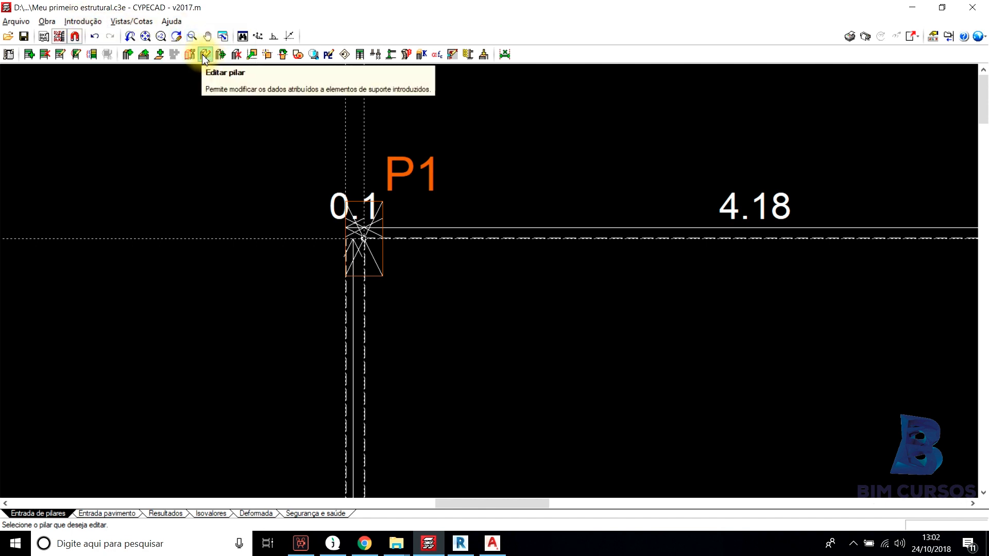
left_click(83, 22)
left_click(114, 52)
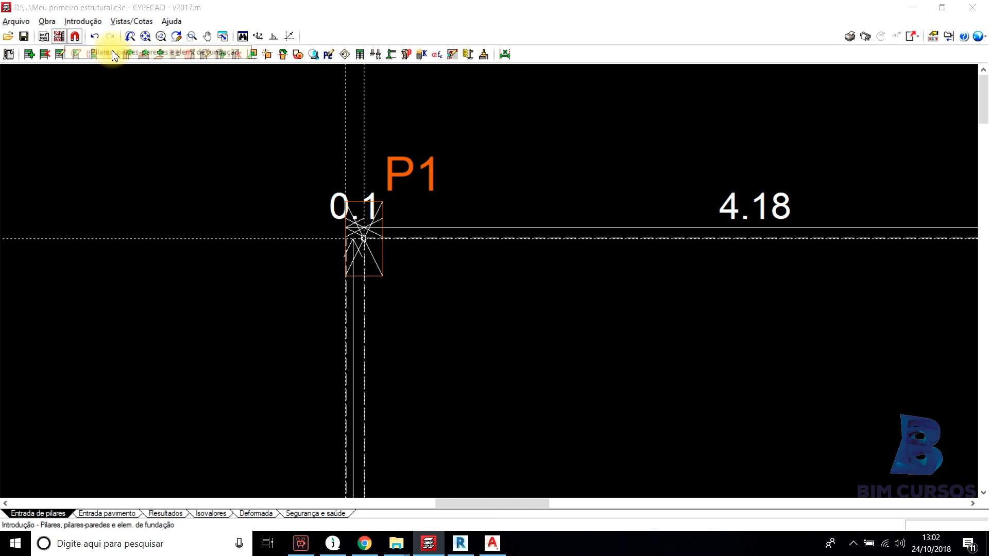
left_click(494, 177)
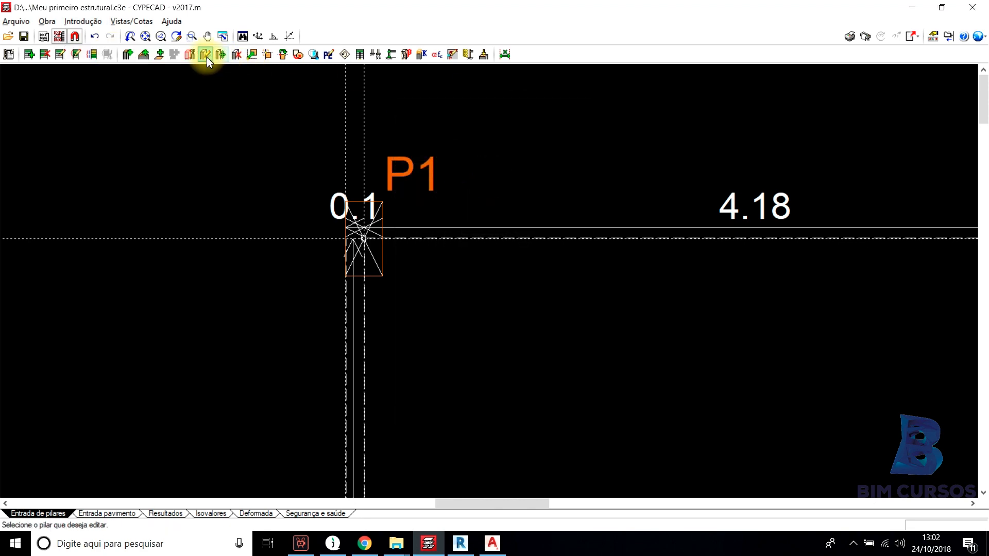
left_click(365, 245)
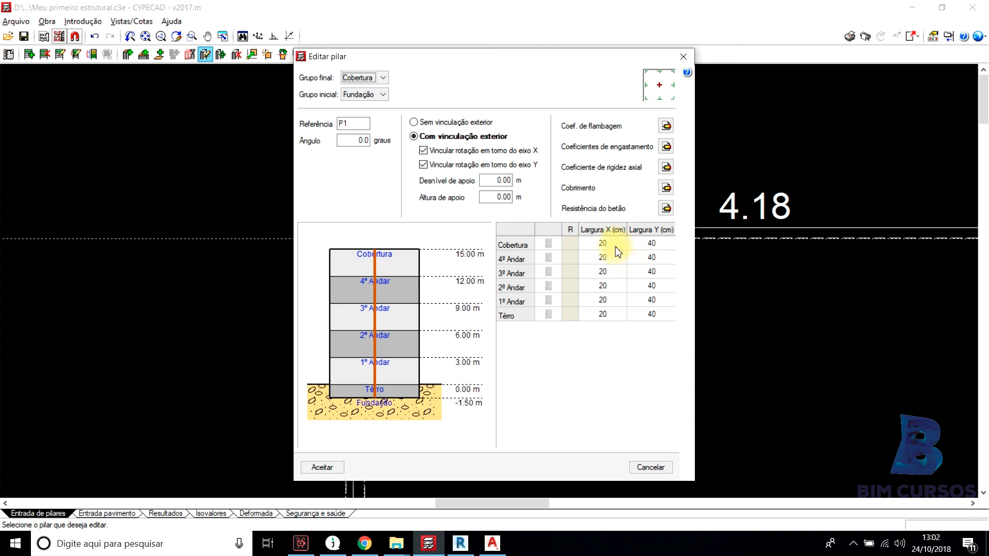
left_click(615, 244)
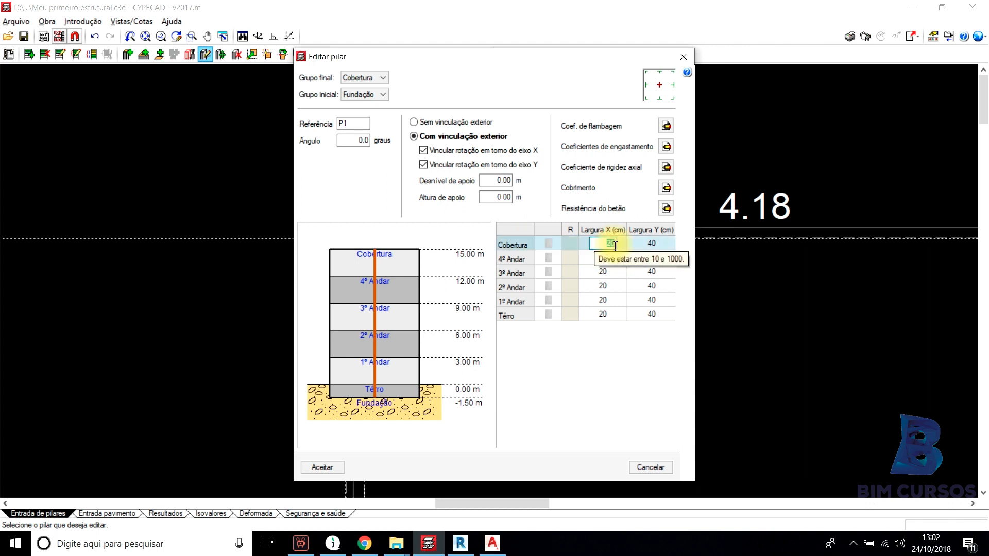
type("4")
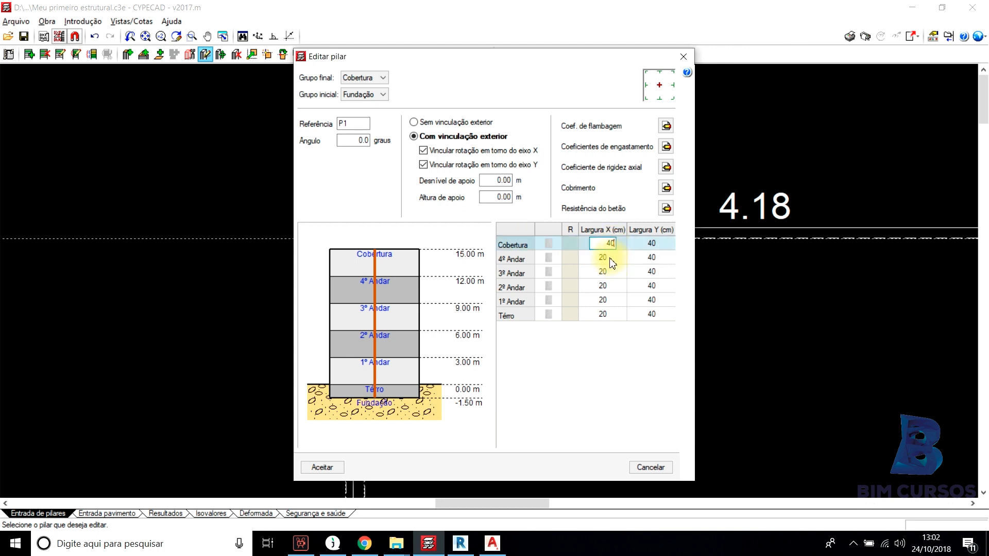
key("Return")
left_click(323, 467)
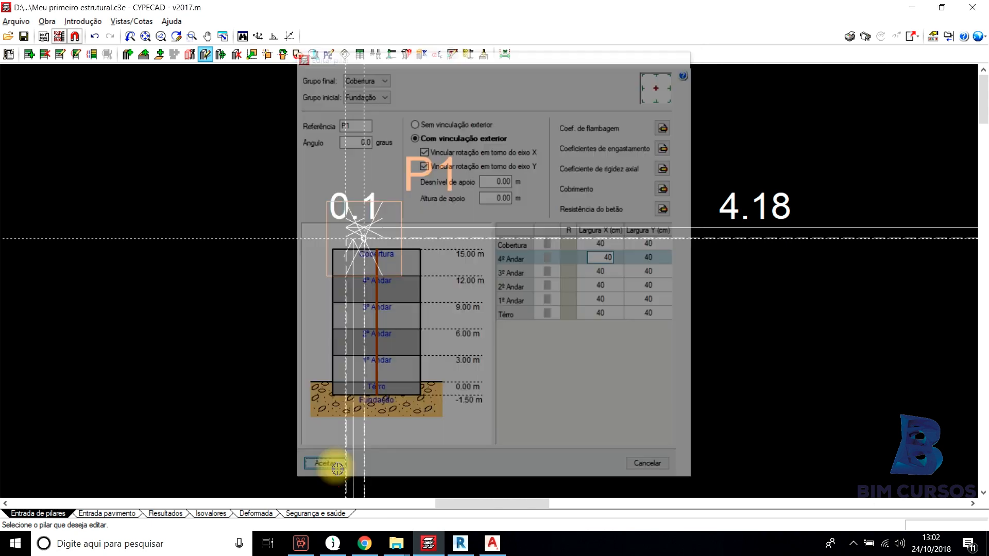
Edit column P1 with Editar pilar and set its Largura X to 15 cm on every floor.
scroll(366, 211, "down", 5)
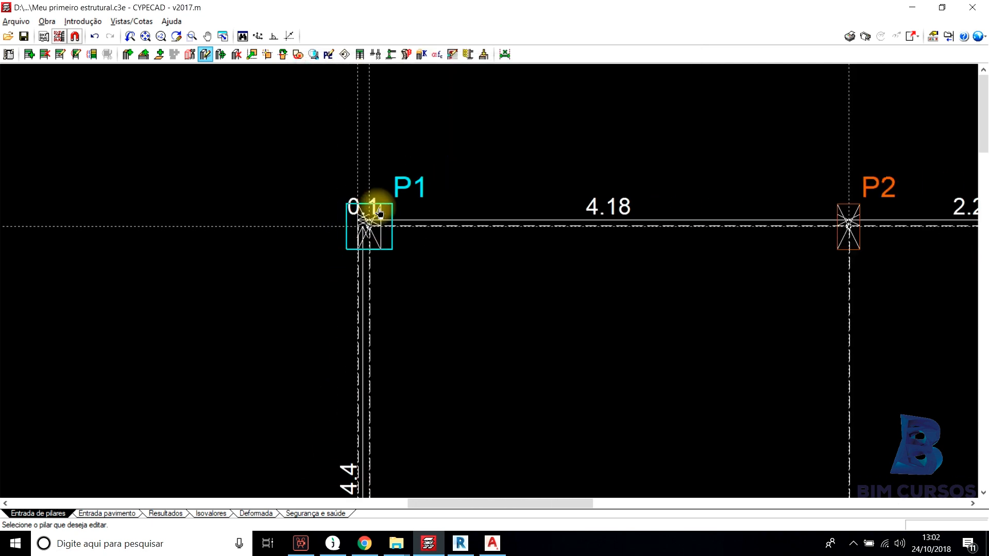
scroll(364, 216, "up", 2)
scroll(365, 216, "up", 4)
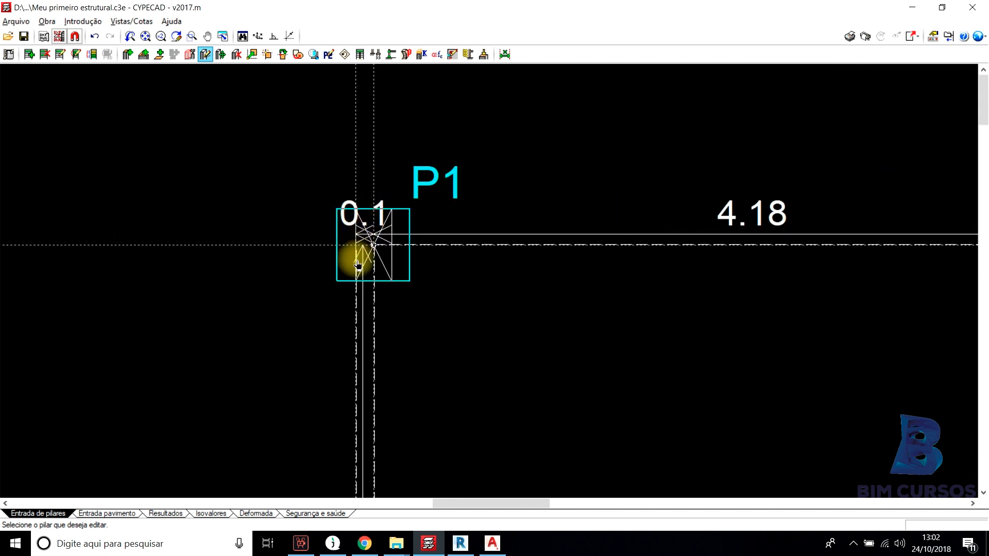
scroll(352, 180, "up", 2)
scroll(357, 170, "up", 1)
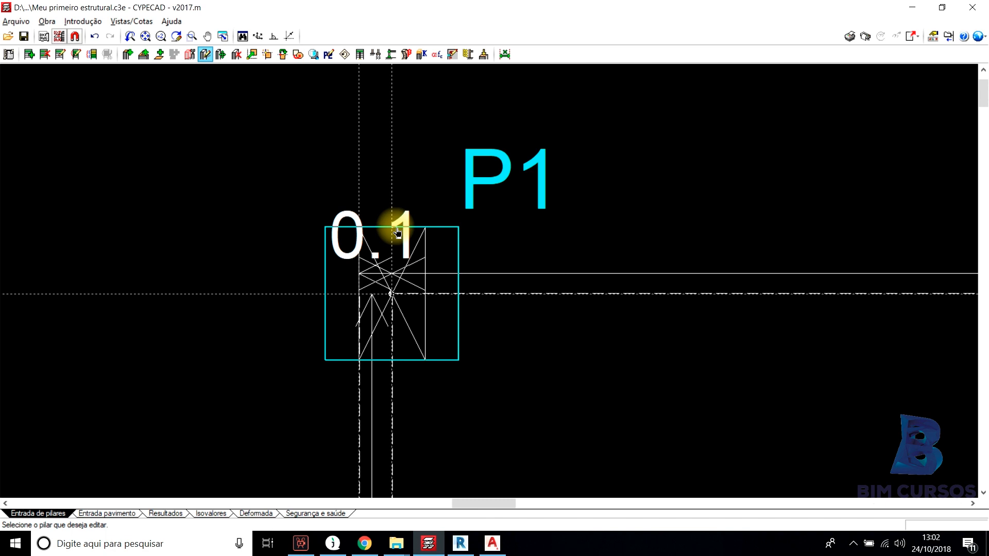
left_click(382, 290)
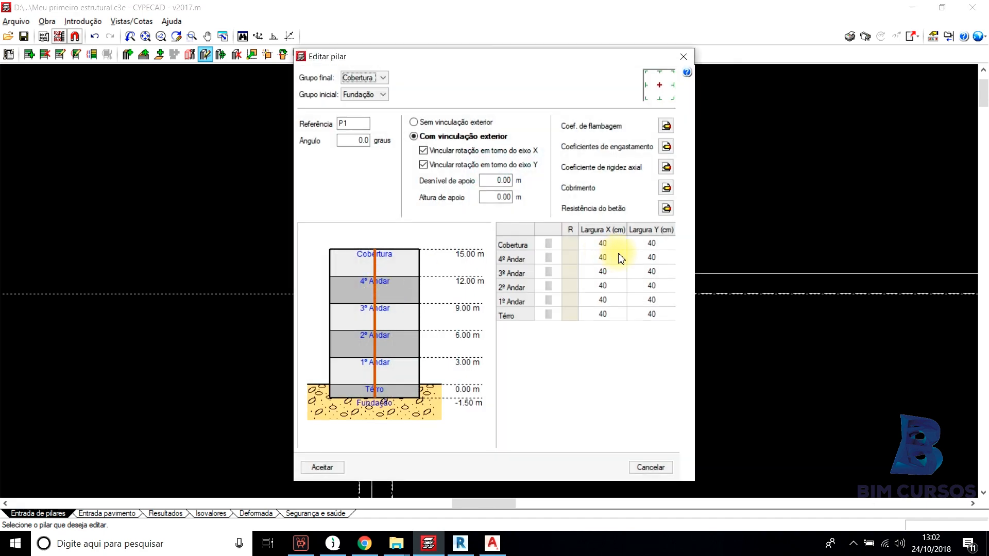
left_click(606, 314)
type("1")
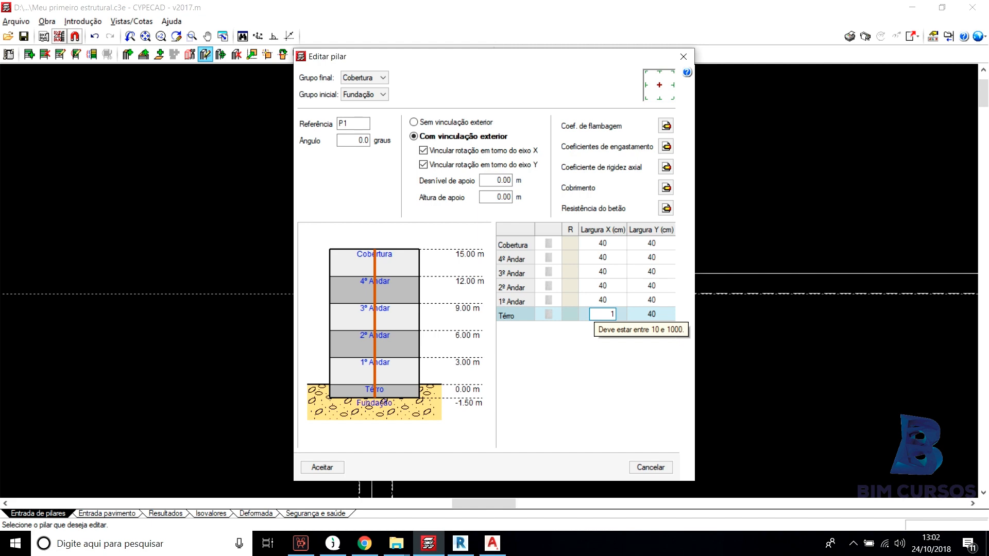
type("5")
left_click(609, 299)
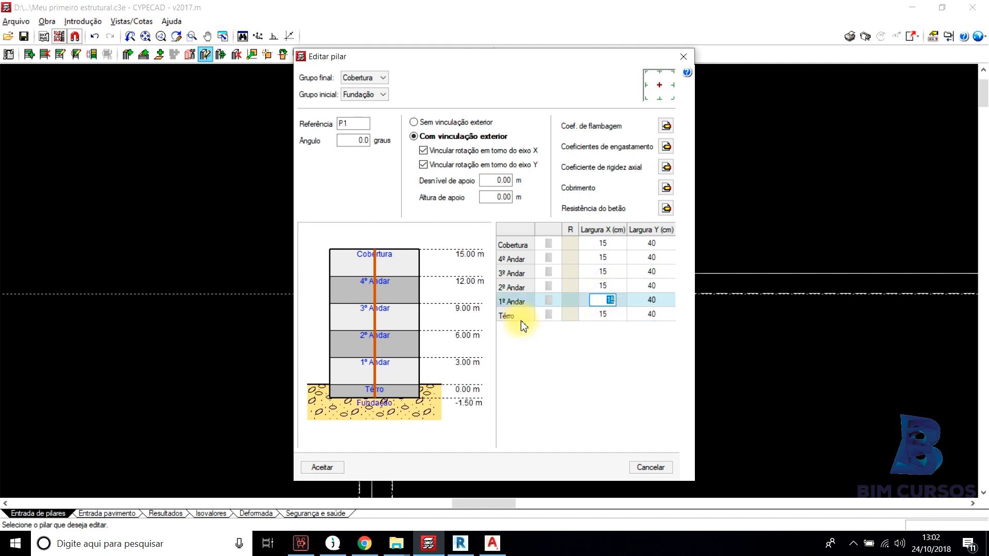
left_click(322, 467)
Compare column P1 with its imported outline and set its Largura X to 20 cm on every floor.
scroll(332, 360, "up", 4)
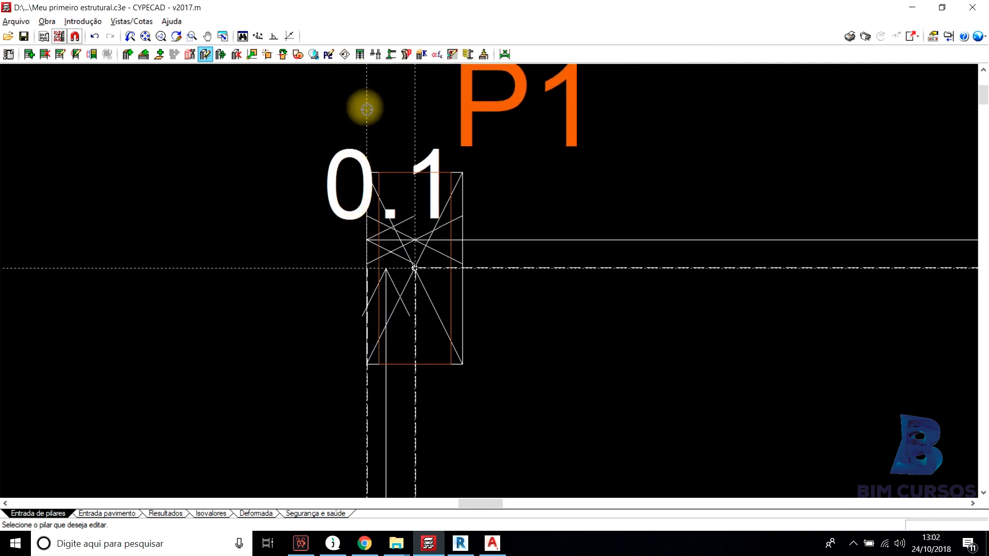
scroll(368, 415, "down", 1)
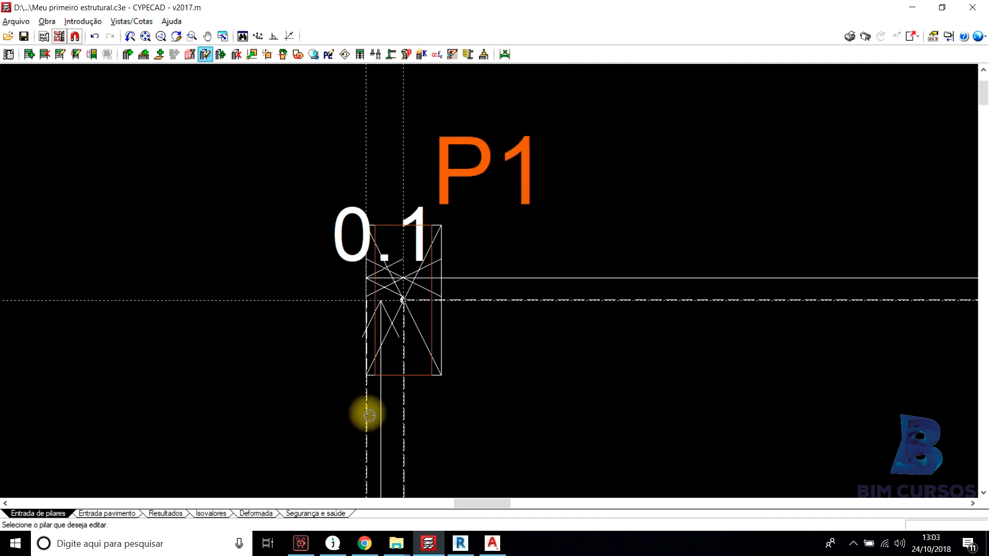
scroll(375, 372, "up", 2)
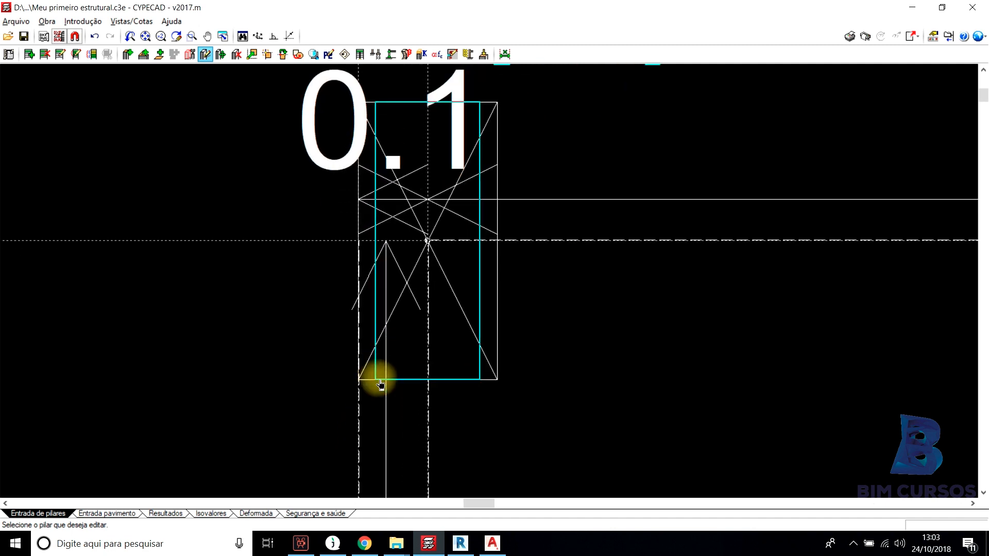
scroll(380, 384, "up", 1)
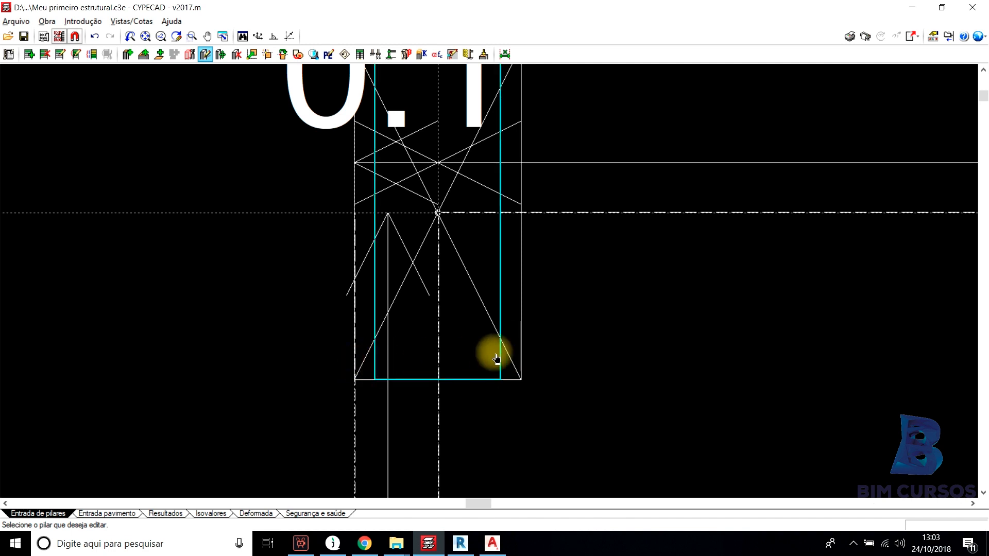
scroll(514, 359, "down", 1)
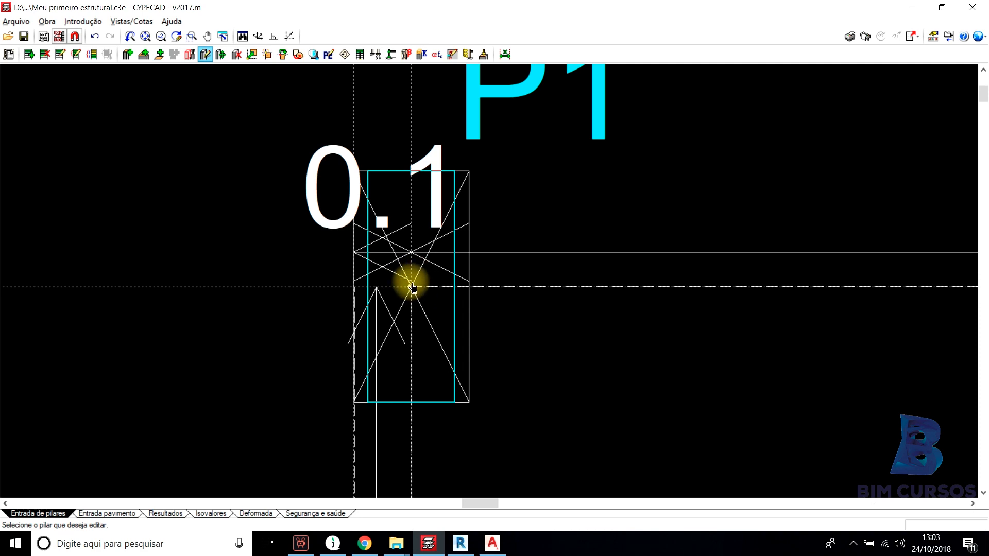
left_click(412, 287)
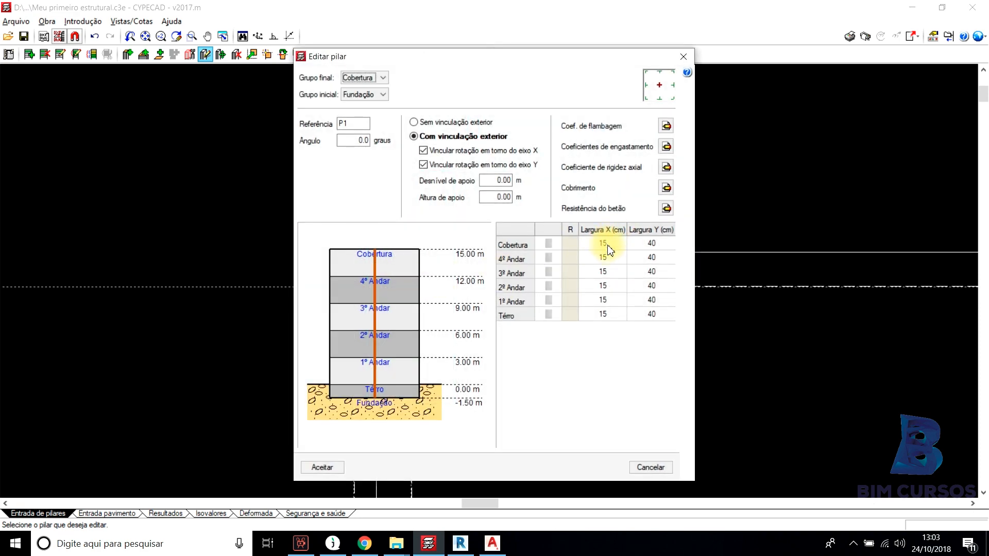
left_click(606, 244)
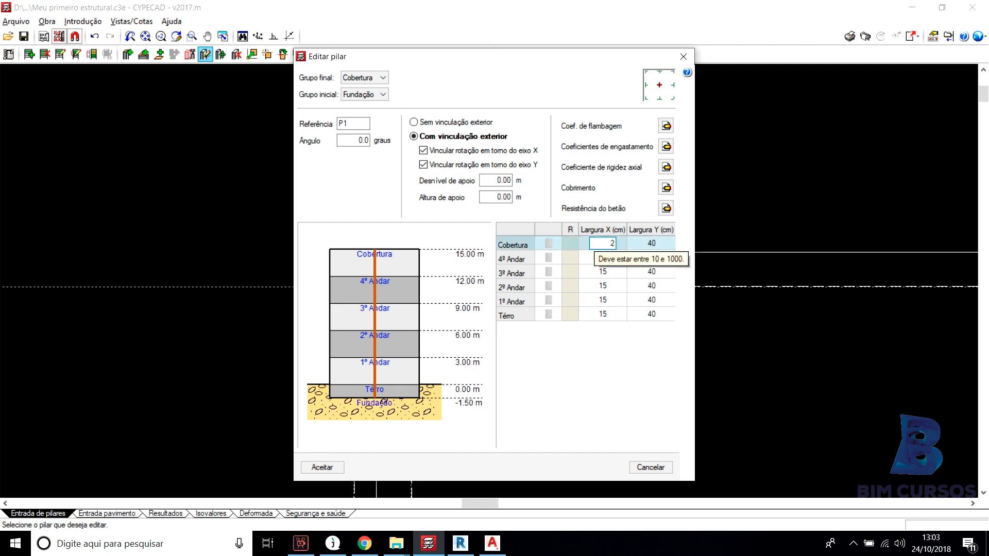
left_click(611, 257)
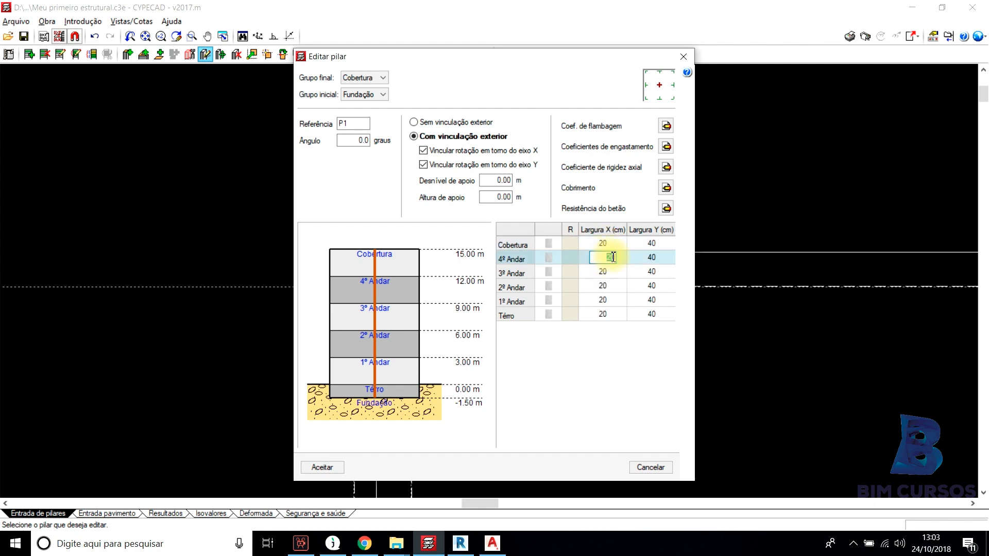
left_click(321, 467)
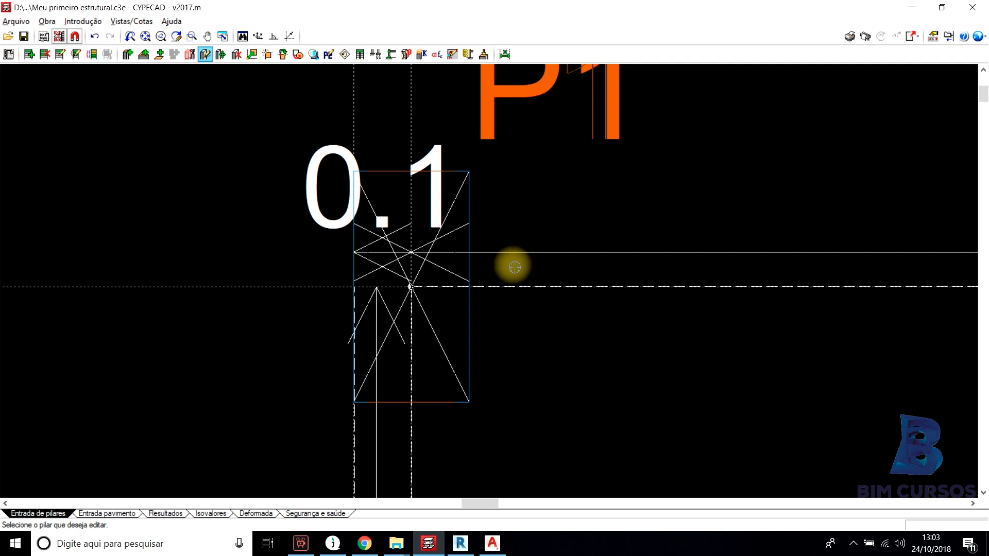
Examine column P1 against its outline and review the whole column layout from P1 to P12.
scroll(515, 267, "down", 4)
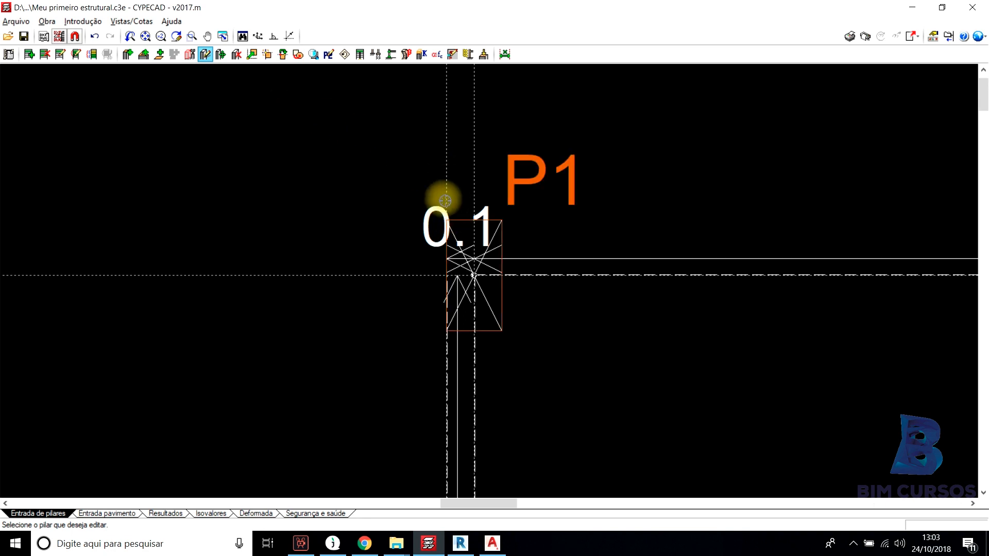
scroll(419, 209, "down", 2)
scroll(420, 206, "down", 2)
scroll(366, 246, "down", 2)
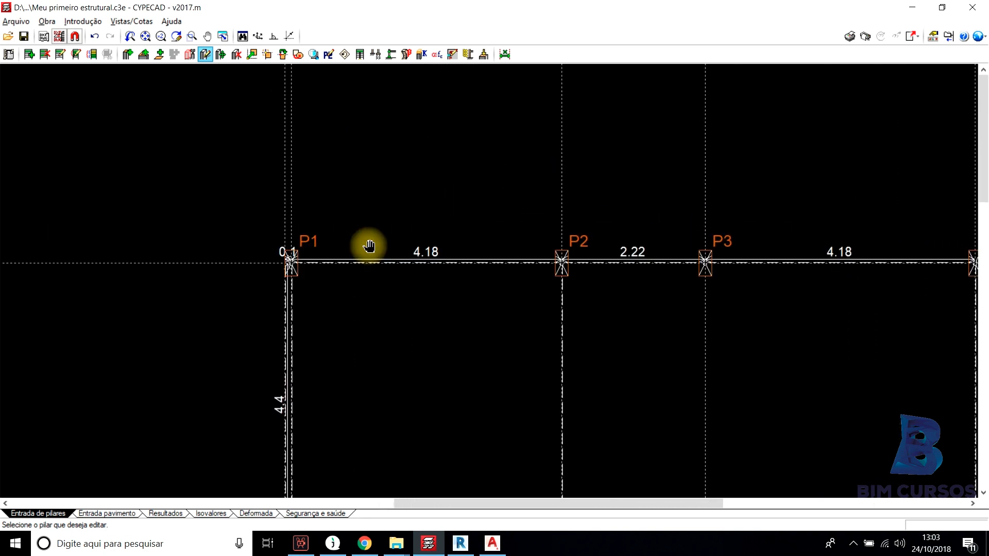
scroll(566, 232, "down", 1)
middle_click_drag(835, 260, 725, 160)
scroll(718, 259, "down", 1)
scroll(718, 259, "down", 1)
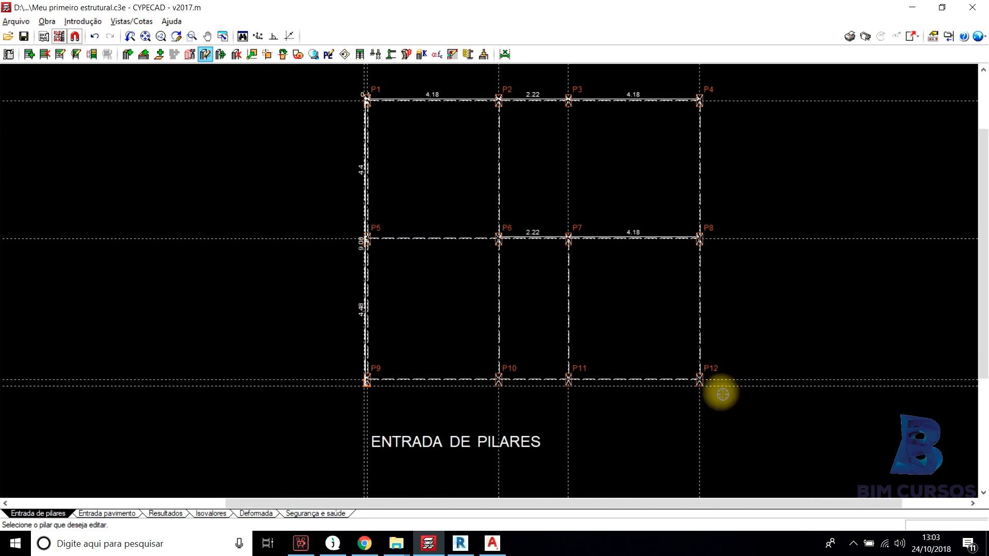
middle_click_drag(509, 200, 518, 246)
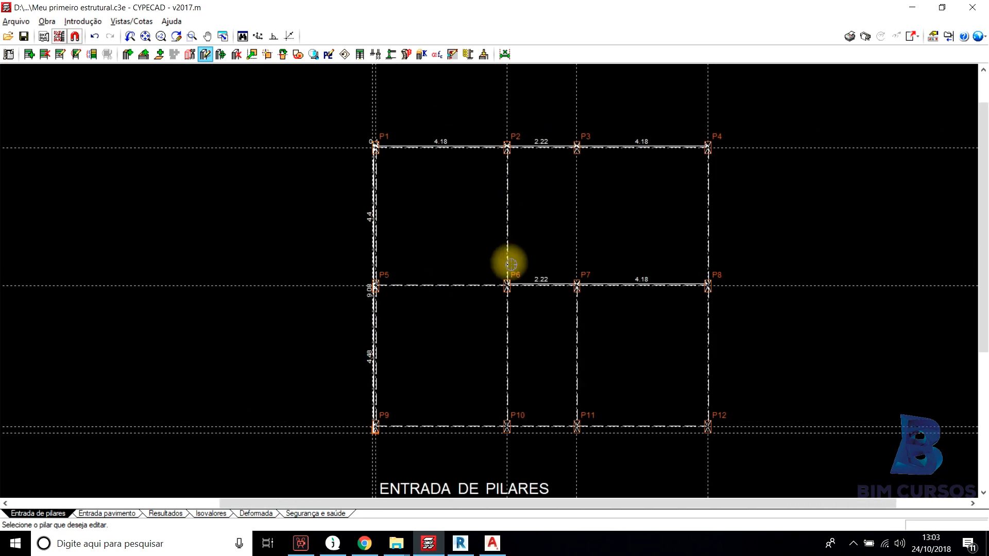
scroll(366, 119, "up", 2)
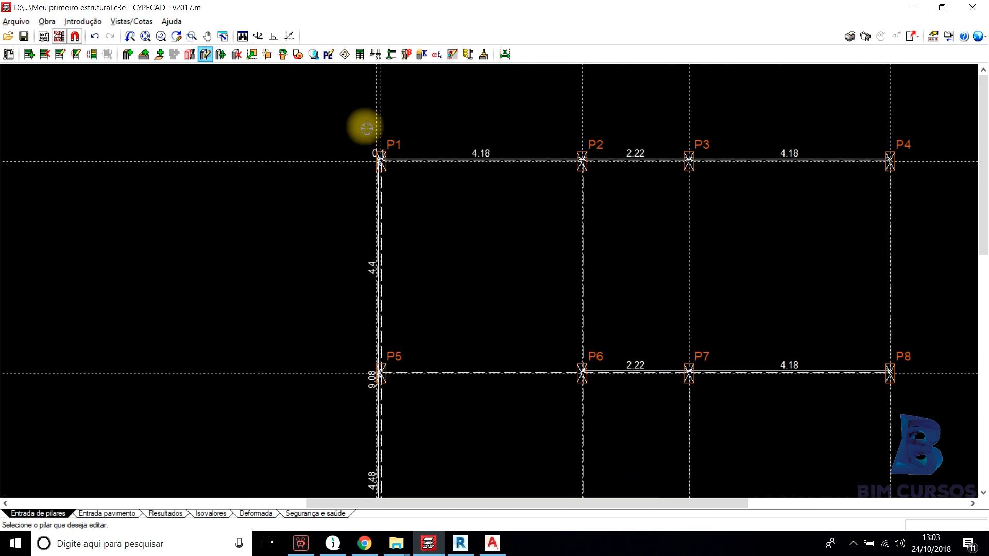
scroll(624, 209, "down", 1)
scroll(624, 209, "down", 1)
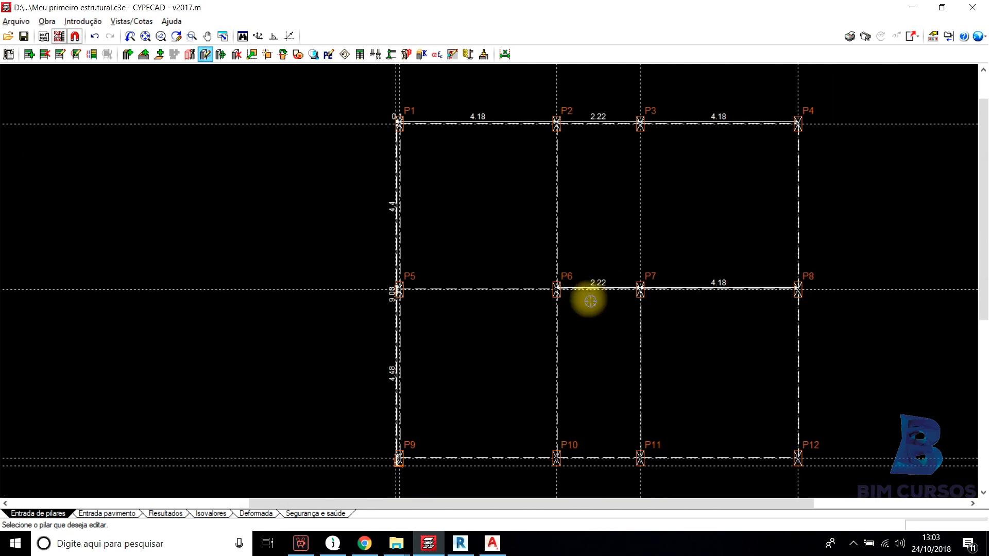
Examine the middle row of columns P5 to P8 and its alignment with the rest of the grid.
scroll(592, 294, "up", 2)
middle_click_drag(560, 269, 527, 213)
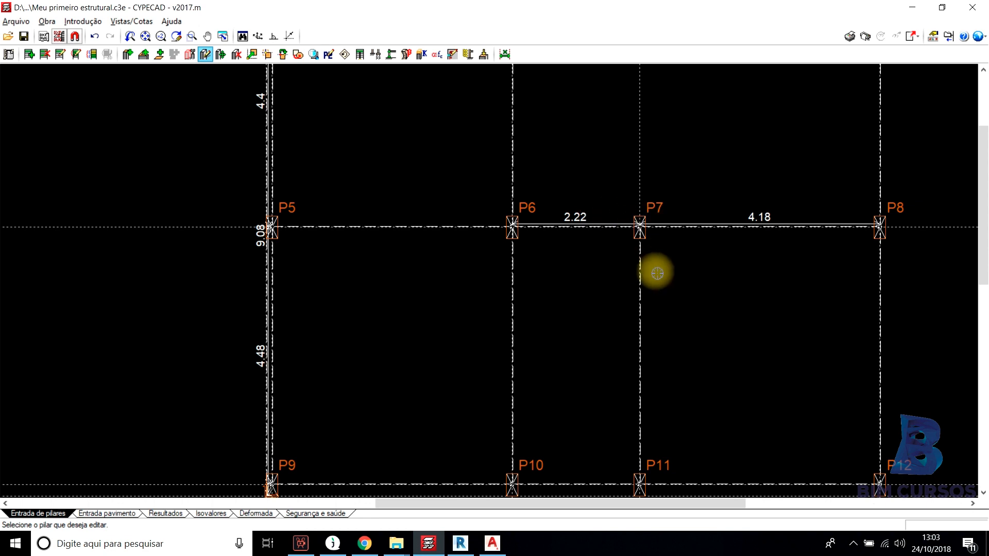
scroll(612, 198, "up", 1)
scroll(596, 196, "up", 1)
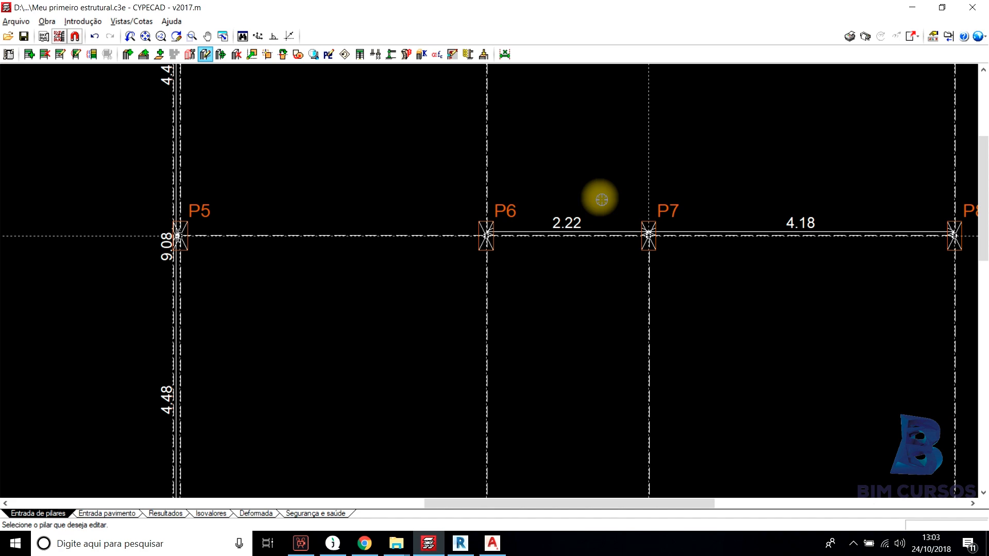
scroll(618, 227, "down", 3)
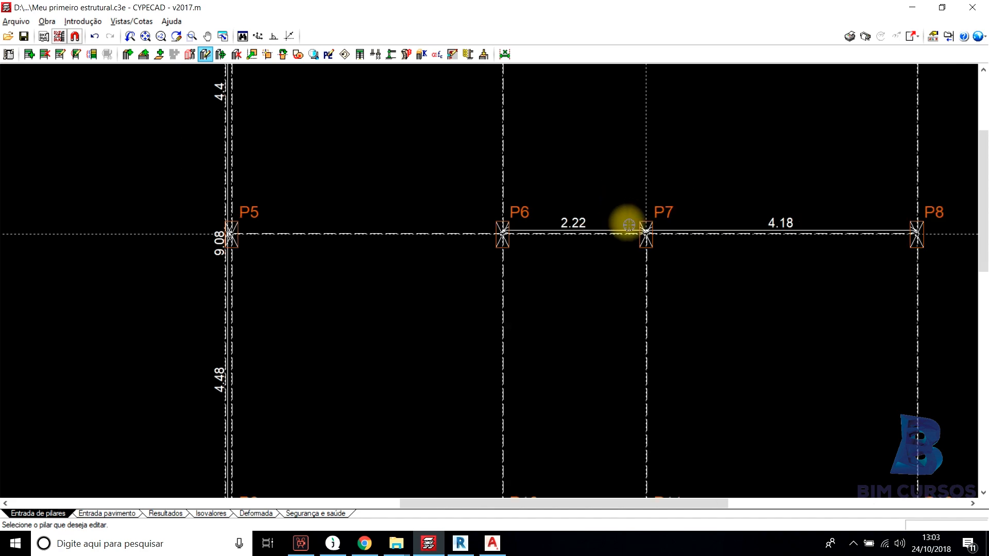
scroll(591, 242, "down", 1)
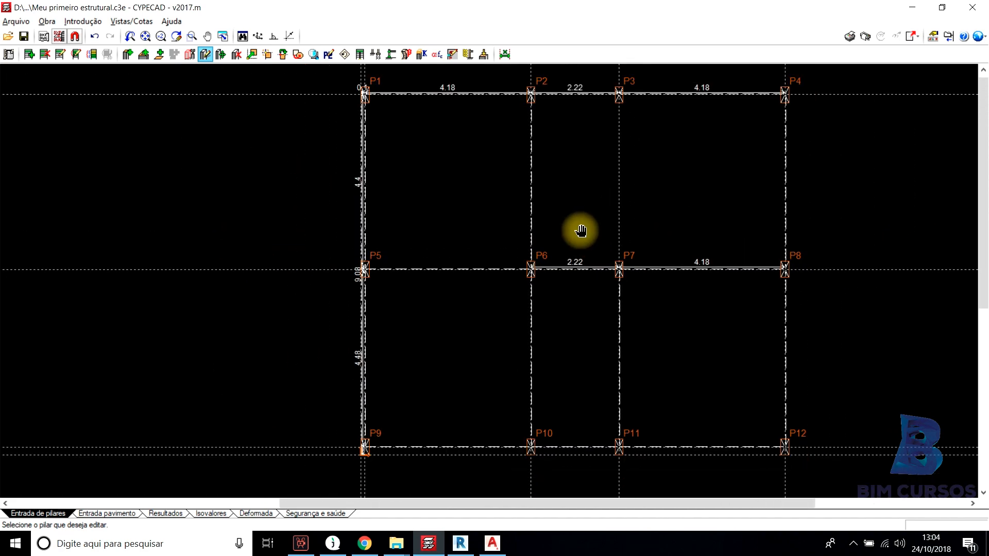
middle_click_drag(578, 226, 576, 249)
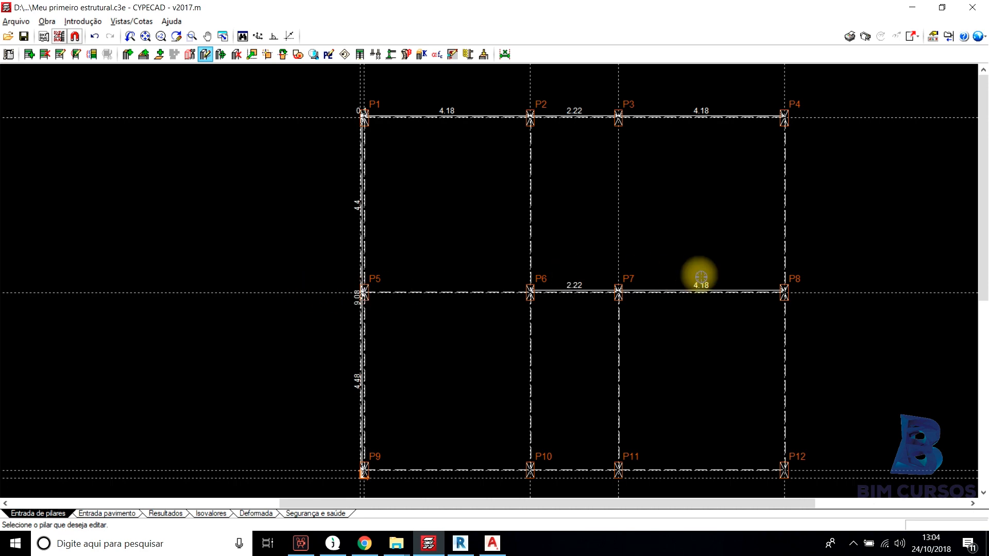
Inspect columns P1, P2 and P3 in the upper row against their imported outlines and axes.
middle_click_drag(408, 180, 421, 219)
scroll(405, 181, "up", 2)
middle_click_drag(405, 181, 409, 229)
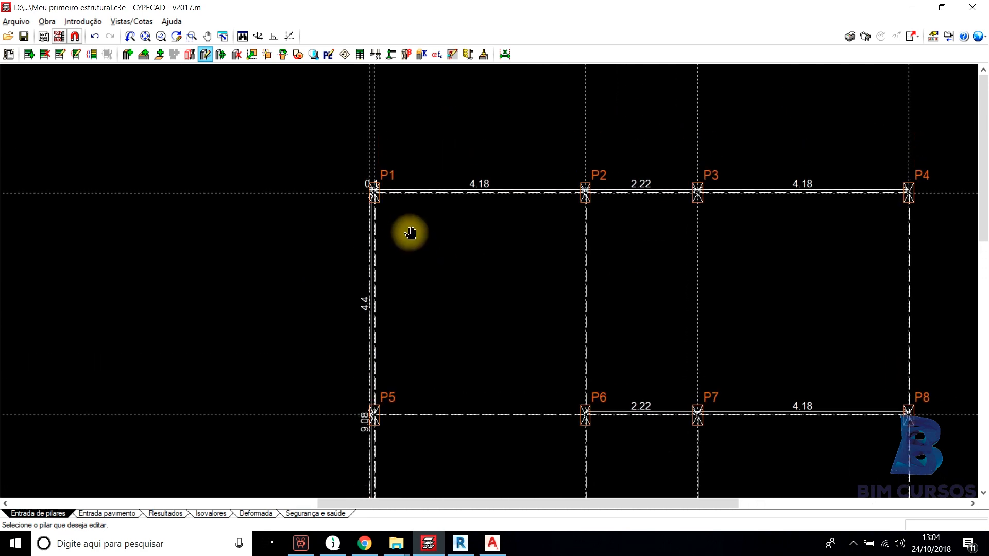
scroll(366, 180, "up", 5)
scroll(370, 181, "up", 5)
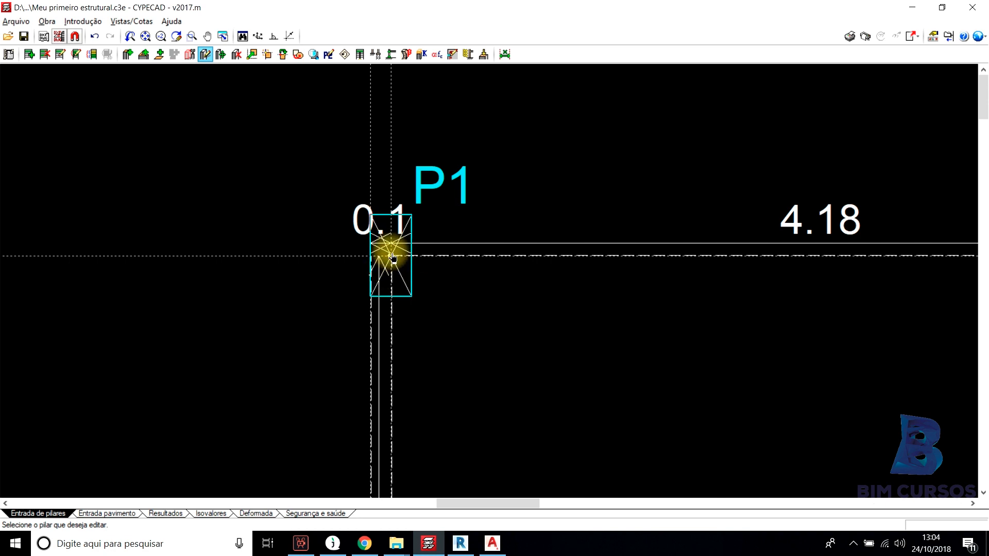
scroll(392, 256, "down", 1)
middle_click_drag(561, 225, 278, 196)
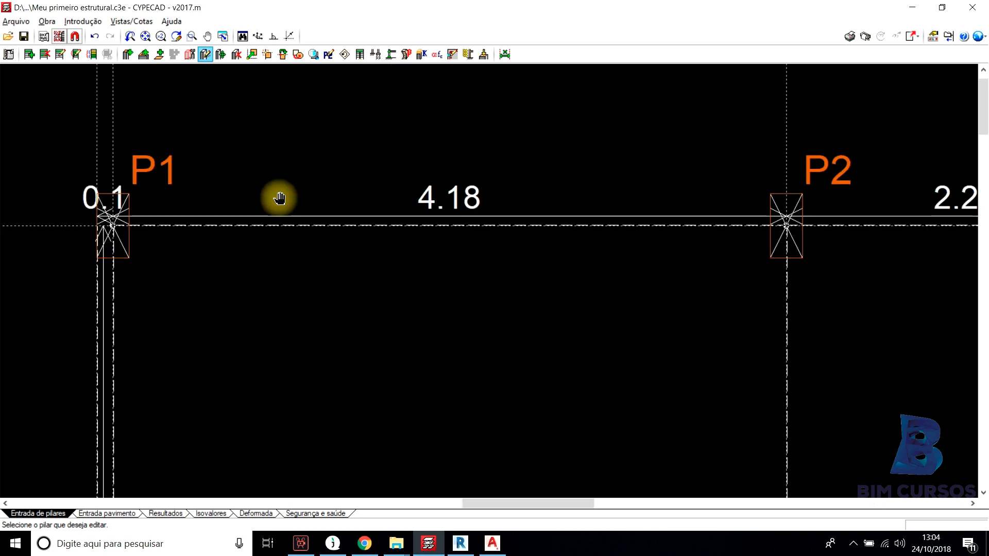
middle_click_drag(746, 168, 569, 141)
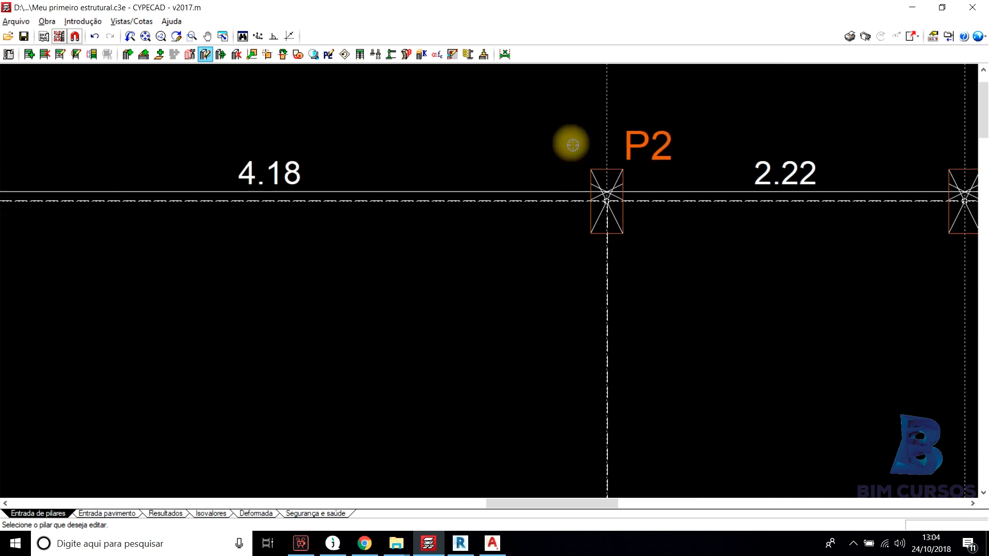
scroll(576, 133, "down", 2)
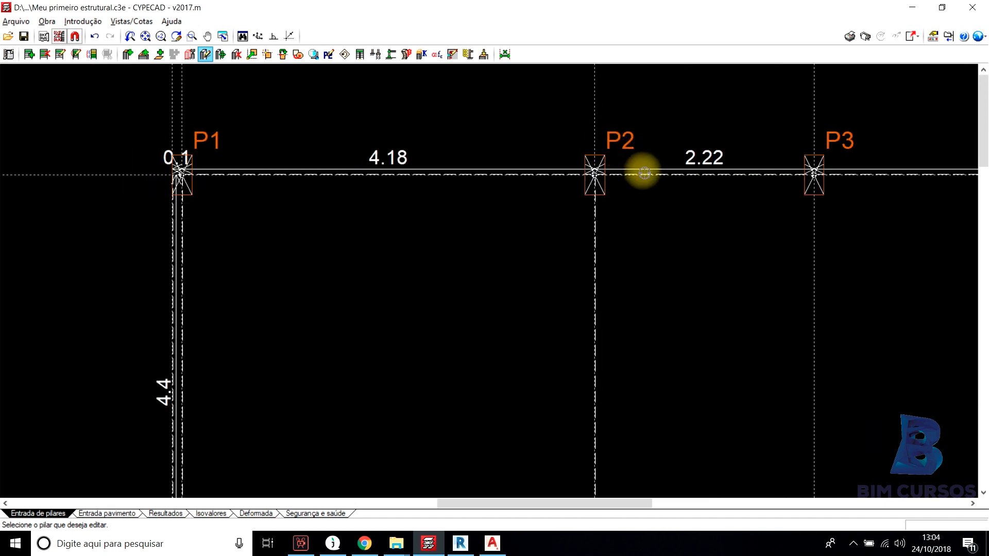
middle_click_drag(640, 170, 600, 177)
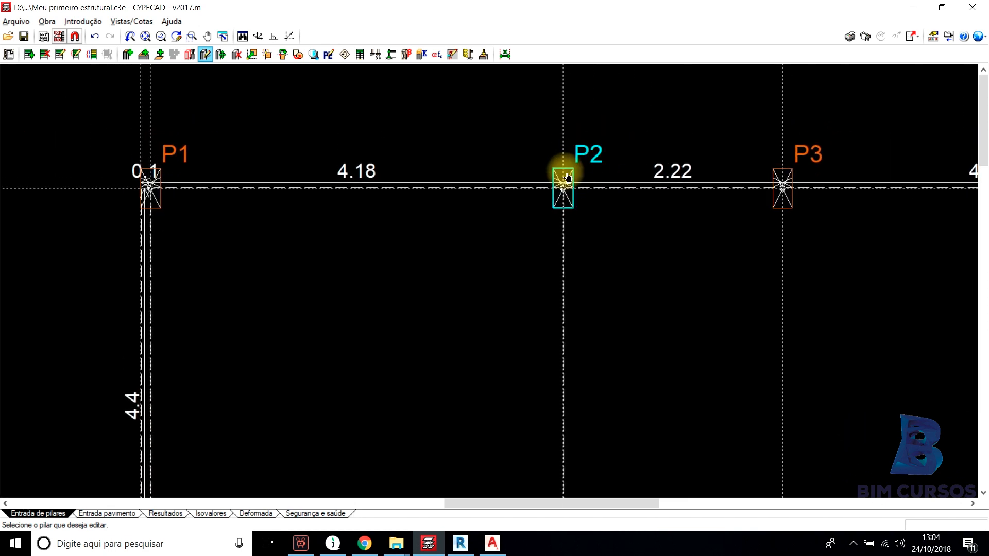
scroll(564, 188, "up", 1)
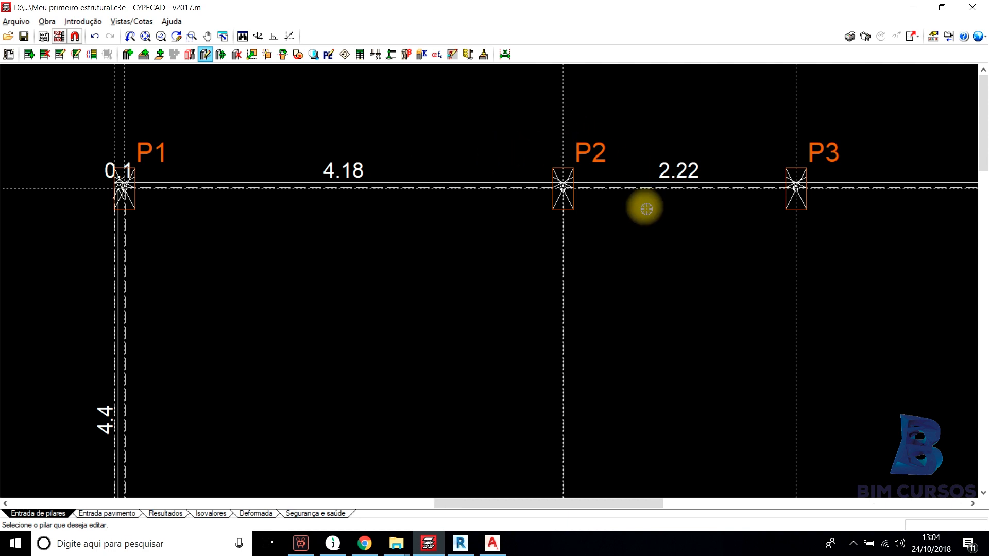
scroll(641, 205, "down", 1)
middle_click_drag(640, 205, 558, 143)
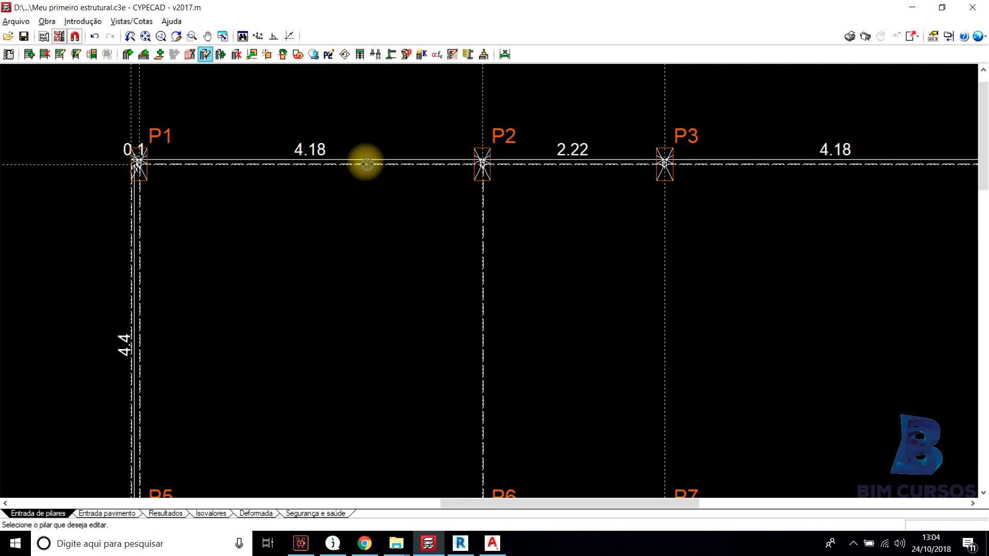
scroll(471, 150, "up", 3)
middle_click_drag(477, 151, 520, 155)
scroll(509, 164, "up", 1)
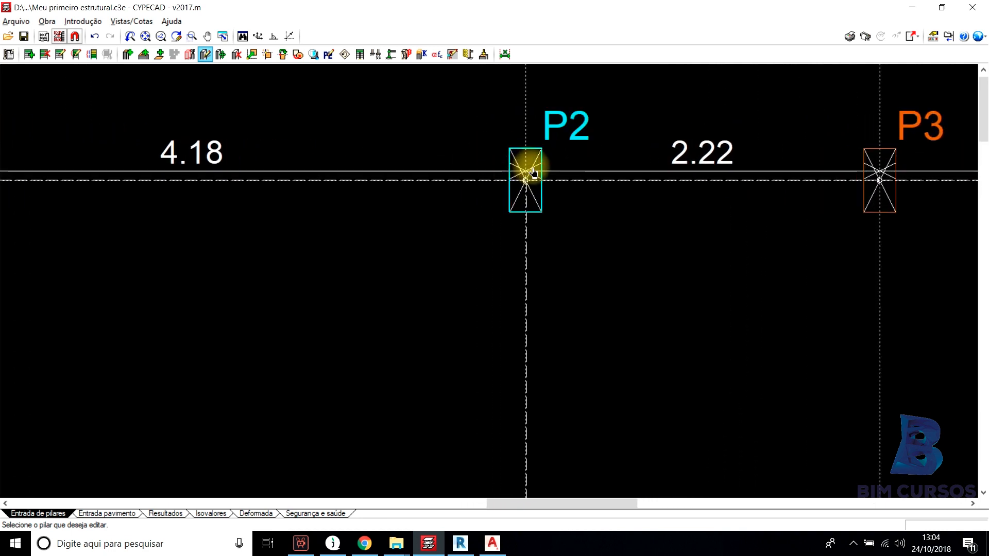
Examine columns P1, P2 and P3 against their axes and review the full column layout down to P12.
scroll(533, 173, "down", 2)
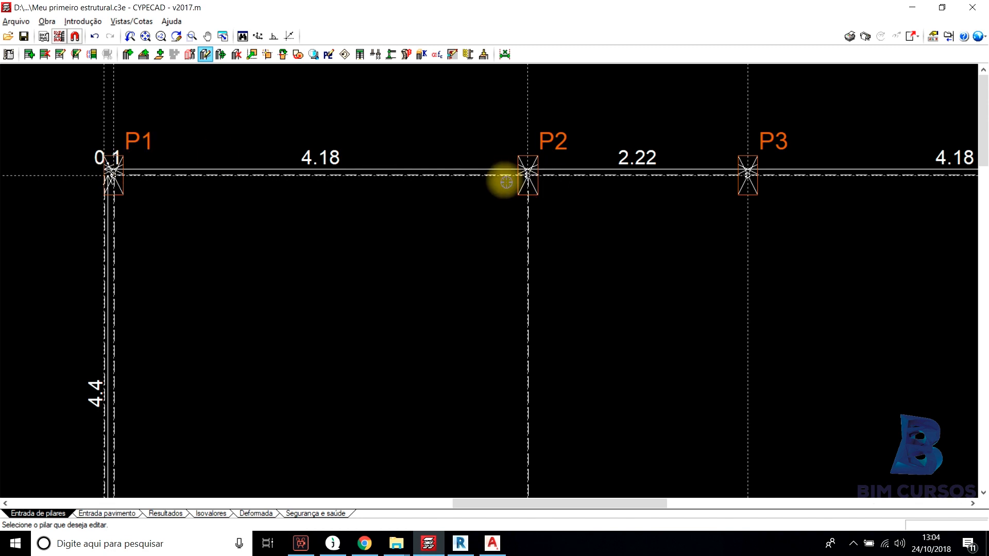
scroll(526, 175, "up", 1)
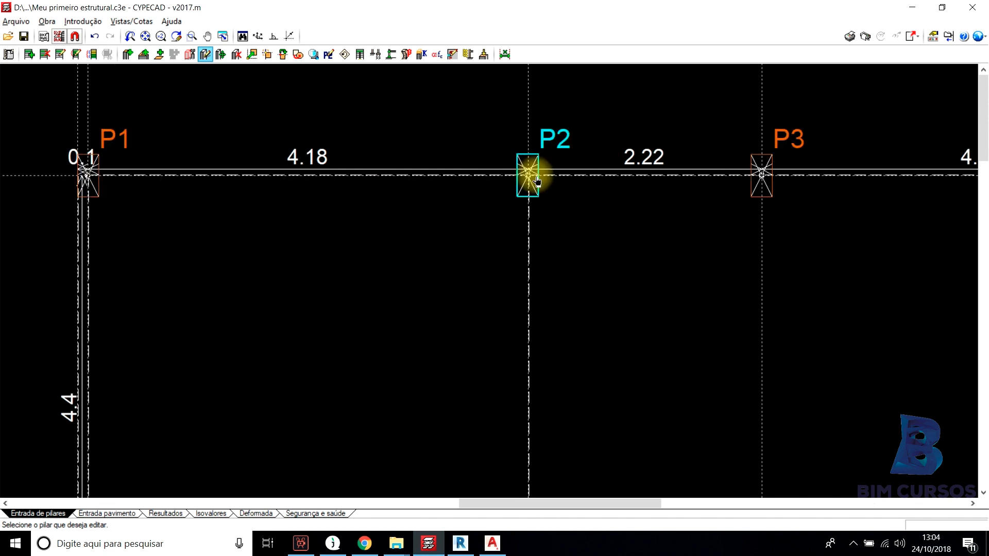
scroll(528, 173, "down", 1)
scroll(528, 165, "up", 2)
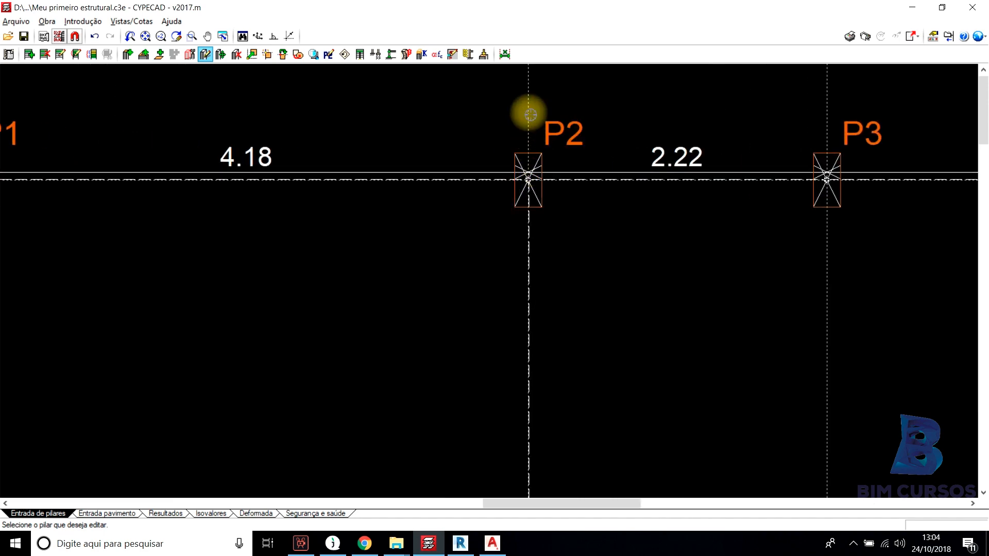
scroll(562, 226, "down", 2)
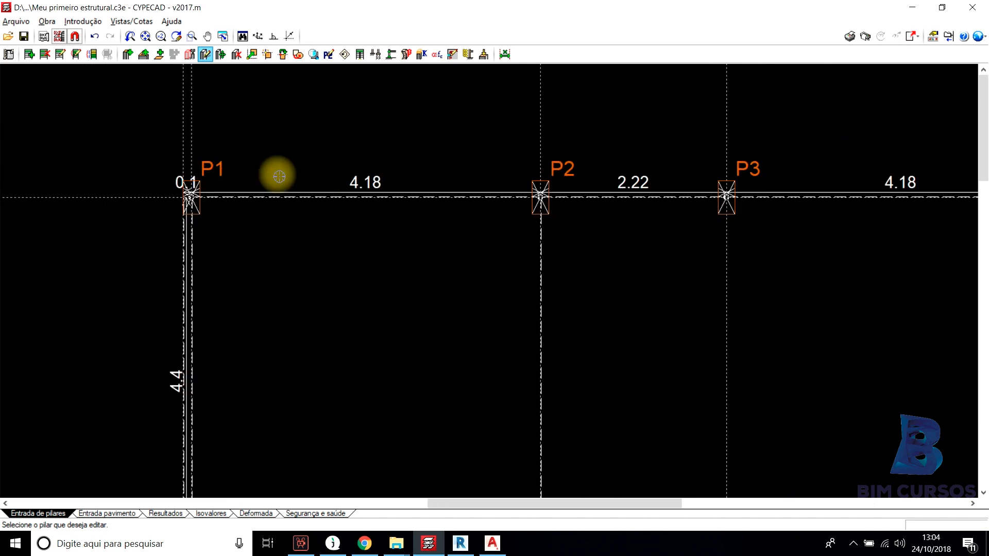
scroll(229, 167, "down", 2)
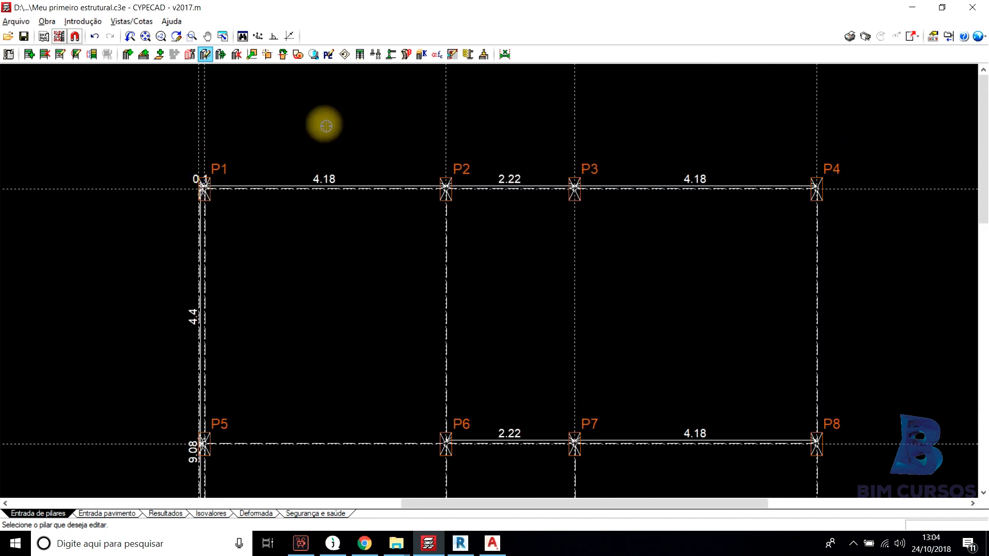
scroll(810, 104, "down", 2)
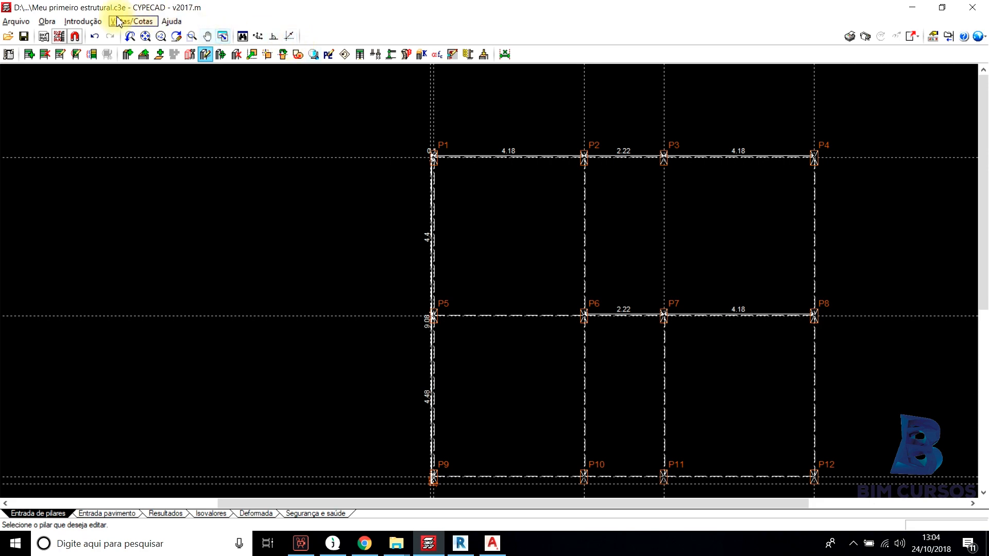
Change the fixed point of column P1 to the upper-left corner of its section with Alterar o ponto fixo.
left_click(89, 23)
left_click(100, 52)
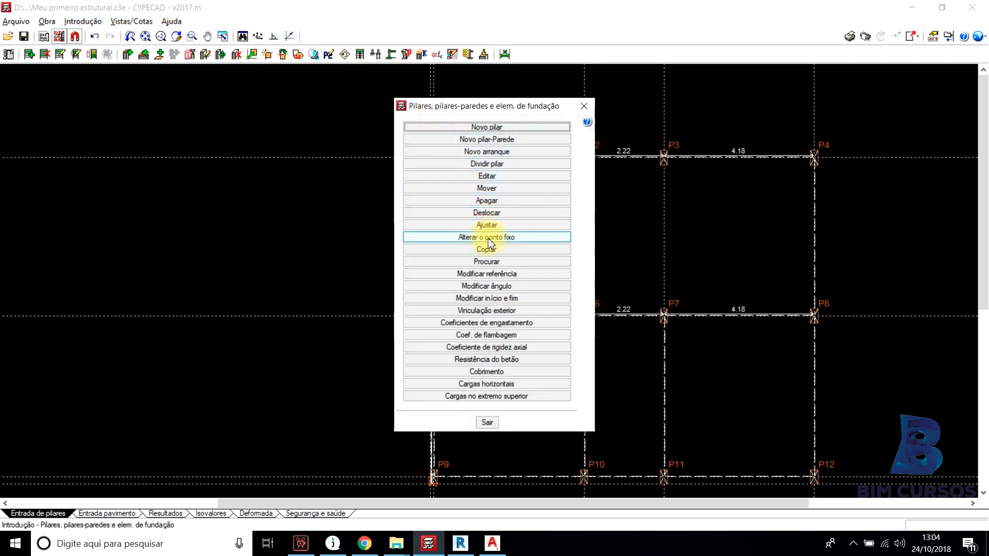
left_click(488, 238)
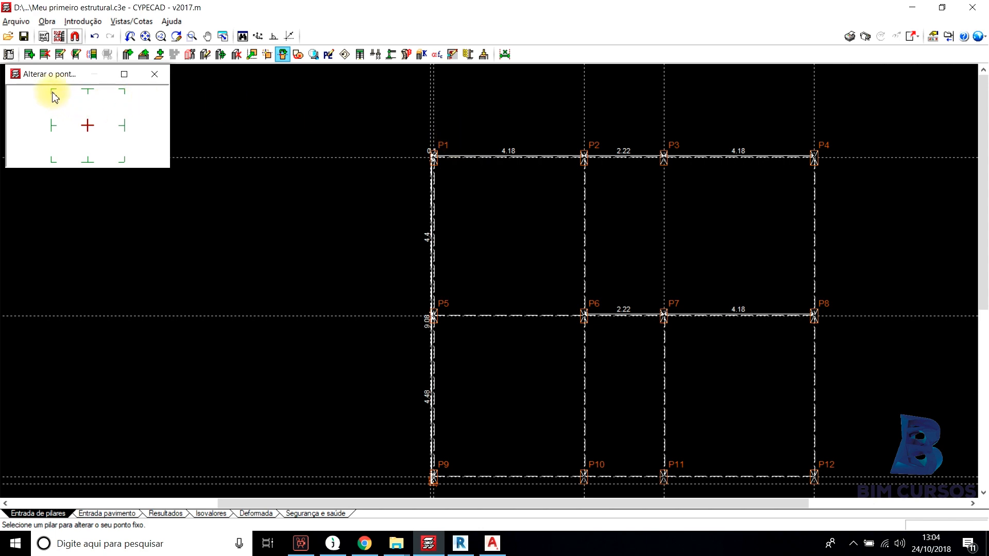
scroll(434, 153, "up", 3)
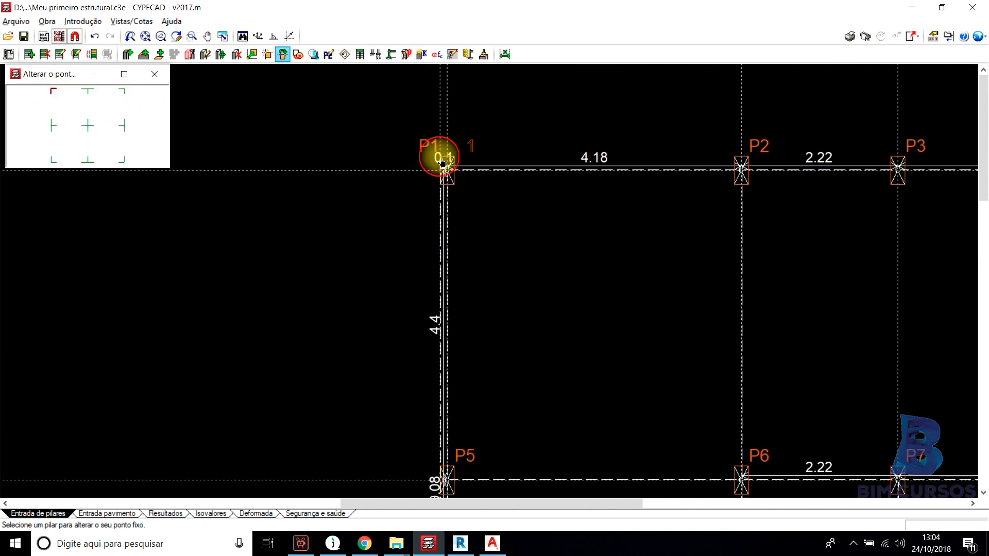
left_click(442, 158)
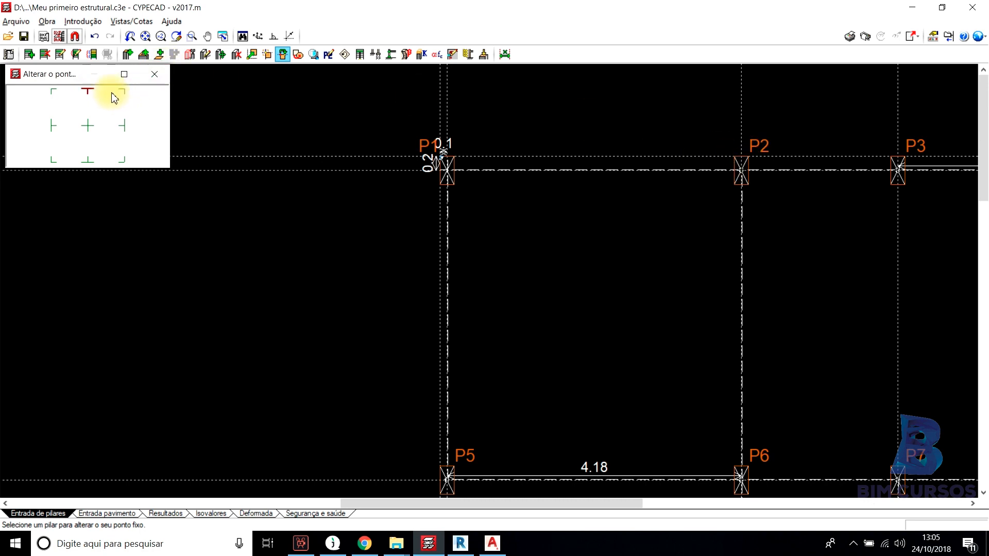
Change the fixed points of columns P2 and P3 to their top-edge midpoints and of P4 to its upper-right corner.
left_click(742, 159)
middle_click_drag(723, 157, 405, 165)
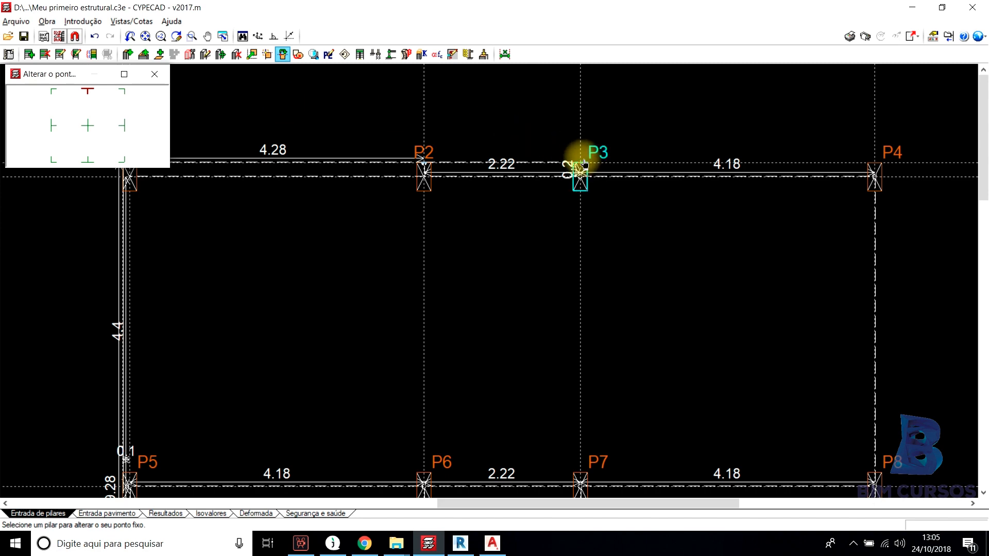
left_click(579, 166)
left_click(124, 93)
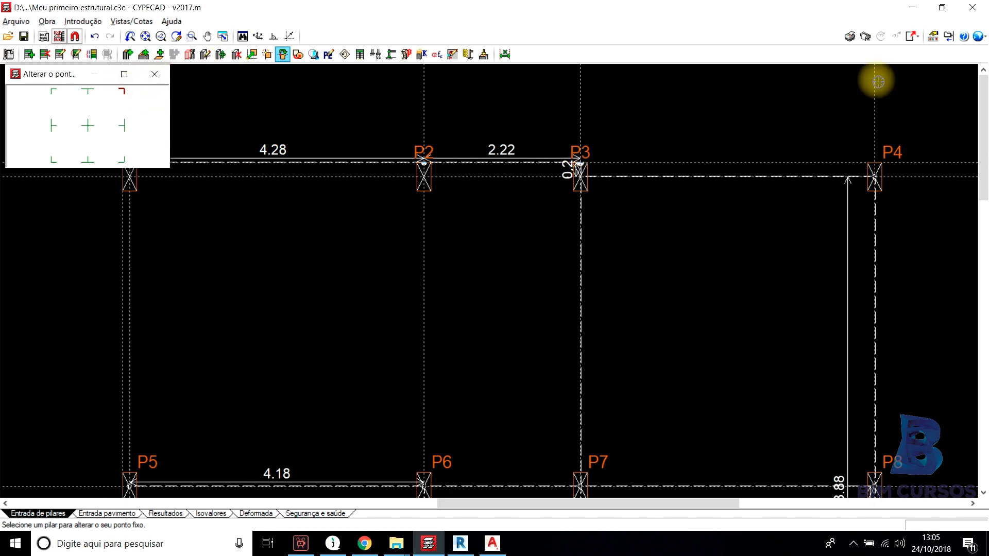
left_click(874, 170)
Change the fixed point of column P8 to its right-edge midpoint and of P12 to its lower-right corner.
scroll(798, 129, "down", 2)
scroll(772, 177, "up", 3)
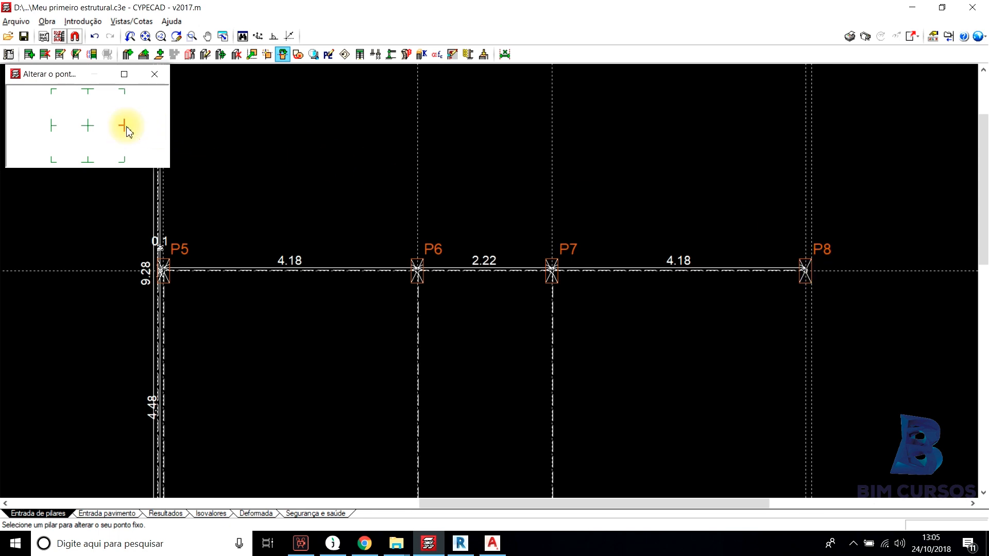
left_click(806, 269)
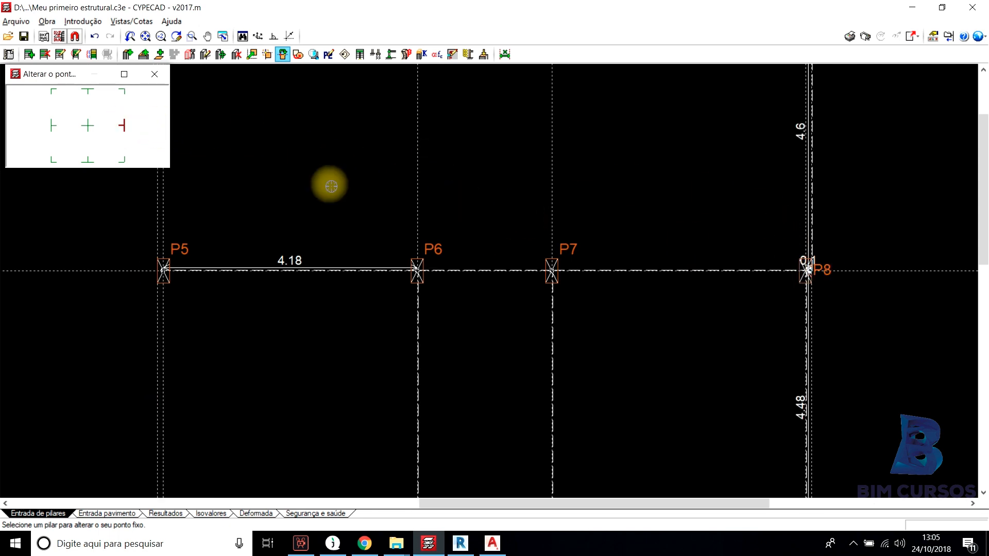
scroll(331, 186, "down", 3)
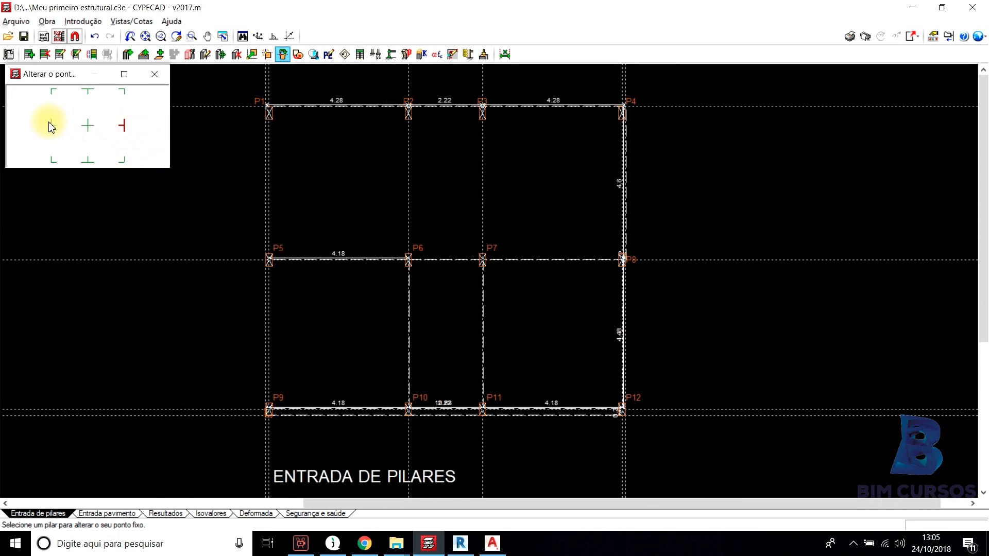
left_click(118, 162)
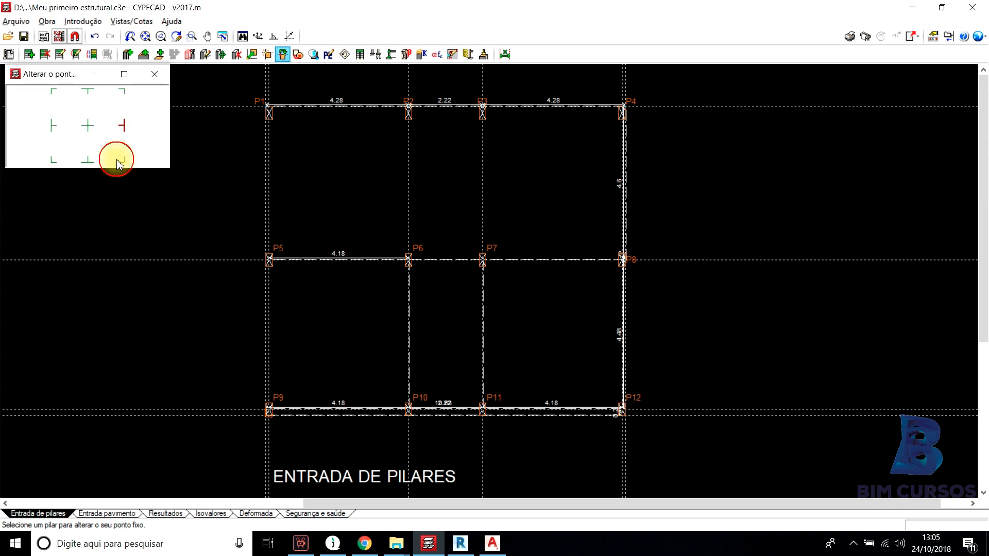
left_click(622, 410)
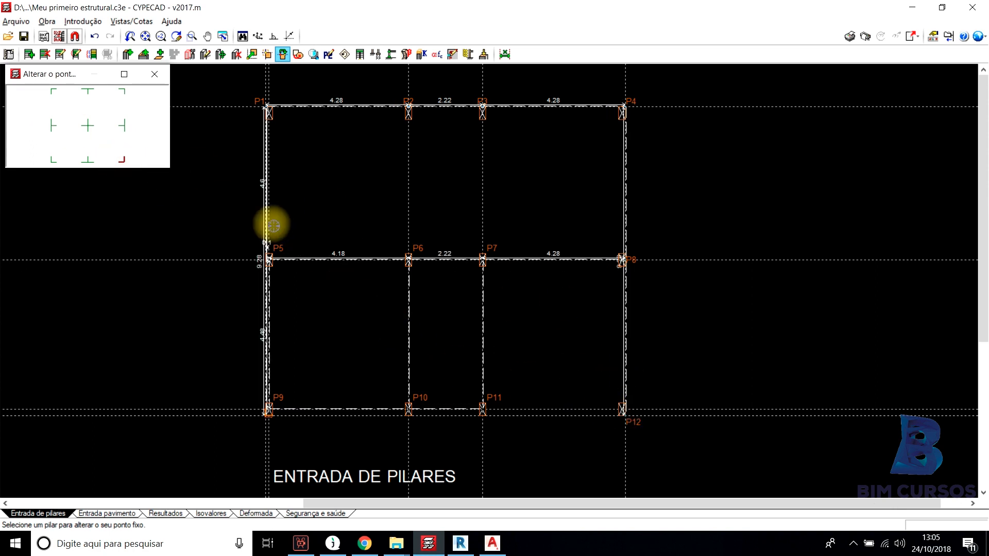
Change the fixed points of columns P11 and P10 to the midpoints of their bottom edges.
left_click(88, 160)
scroll(534, 429, "up", 4)
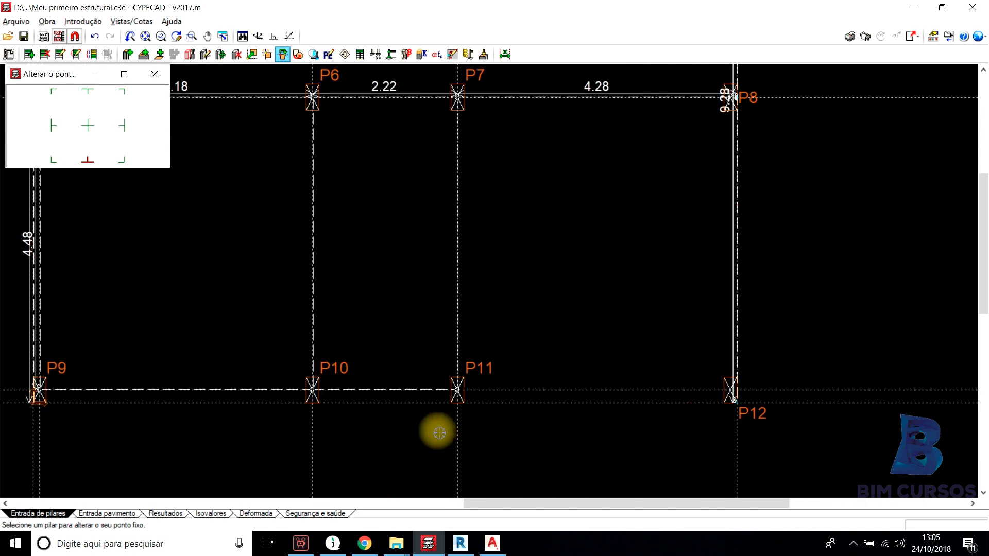
left_click(458, 404)
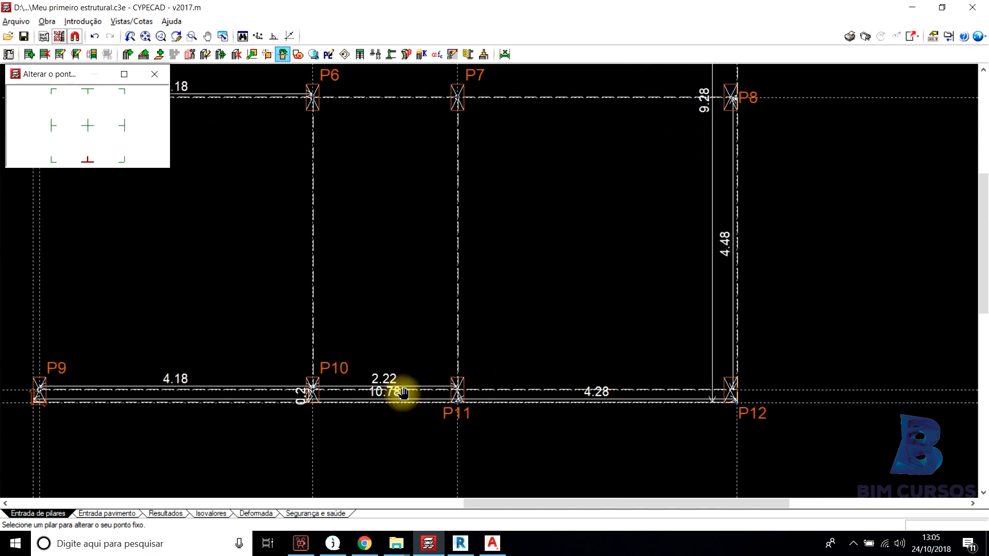
scroll(409, 395, "up", 3)
left_click(479, 356)
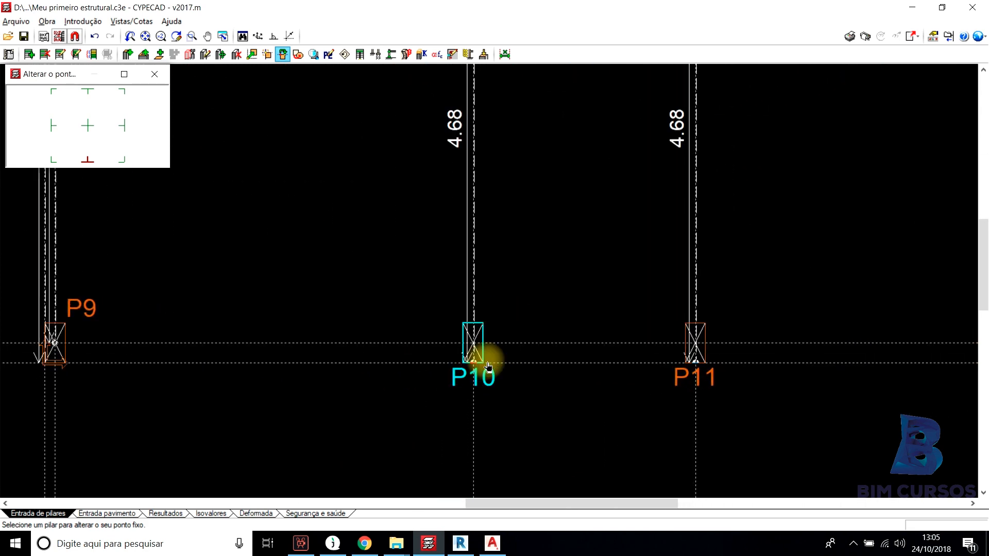
Change the fixed point of column P9 to the lower-left corner of its section.
left_click(53, 161)
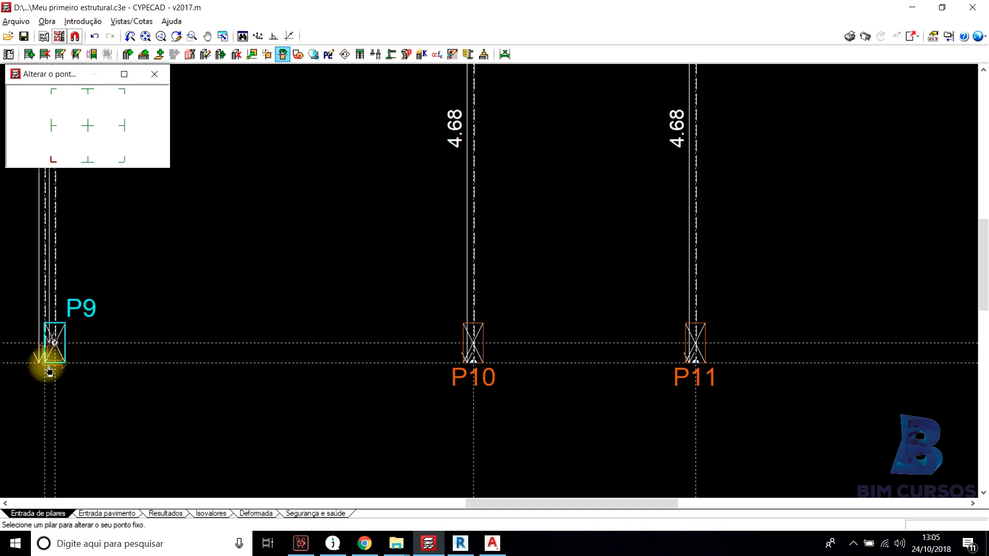
left_click(49, 370)
scroll(204, 353, "down", 5)
scroll(187, 277, "up", 3)
scroll(187, 277, "up", 2)
middle_click_drag(200, 289, 259, 211)
scroll(233, 448, "up", 1)
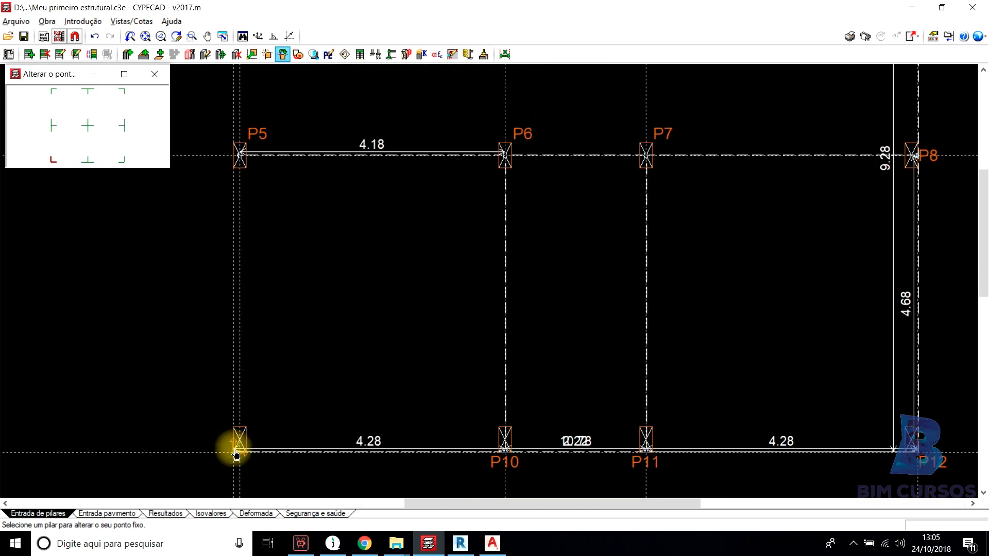
scroll(235, 453, "up", 1)
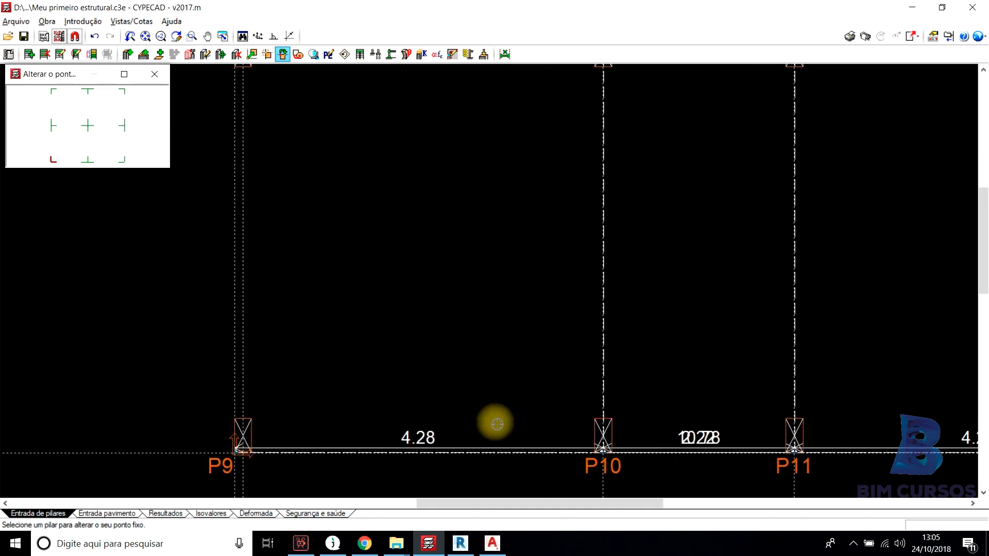
Change the fixed point of column P5 to the midpoint of its left edge.
scroll(497, 423, "down", 1)
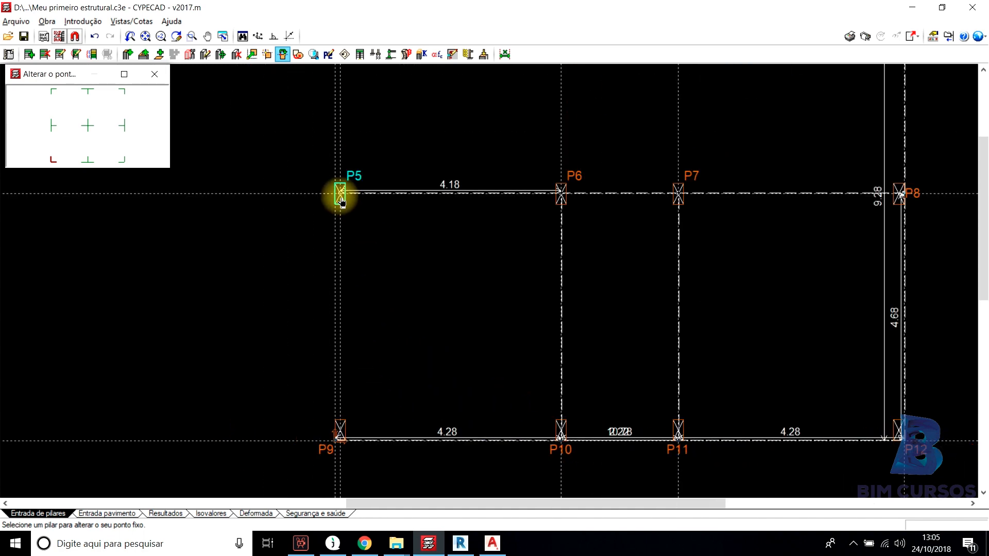
scroll(341, 201, "up", 1)
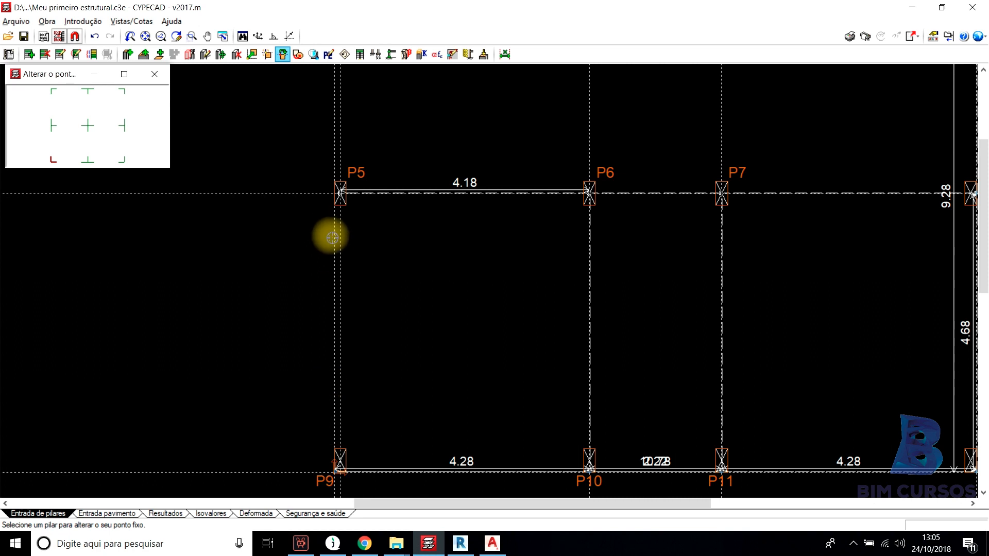
scroll(333, 172, "up", 2)
scroll(341, 175, "up", 1)
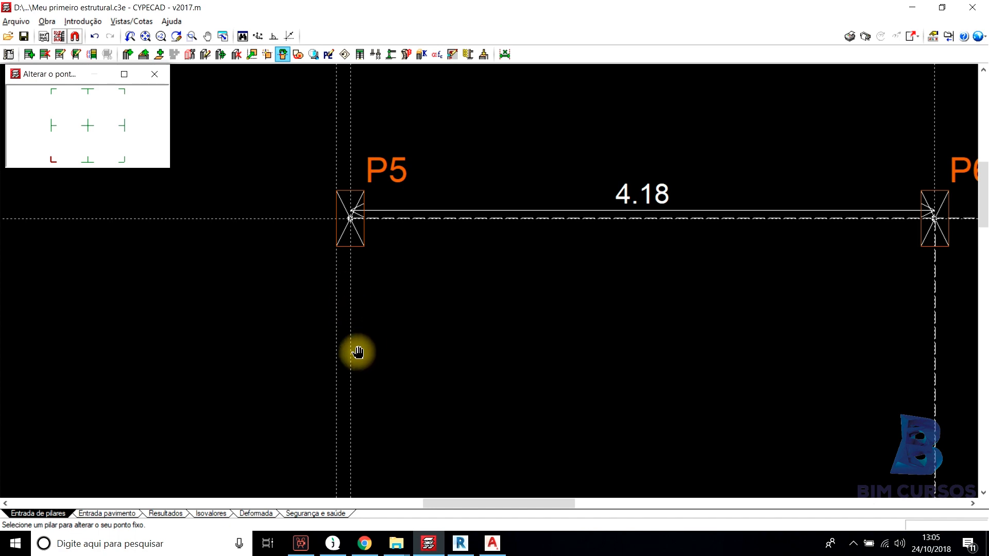
middle_click_drag(360, 357, 363, 200)
scroll(362, 201, "down", 4)
middle_click_drag(362, 395, 374, 267)
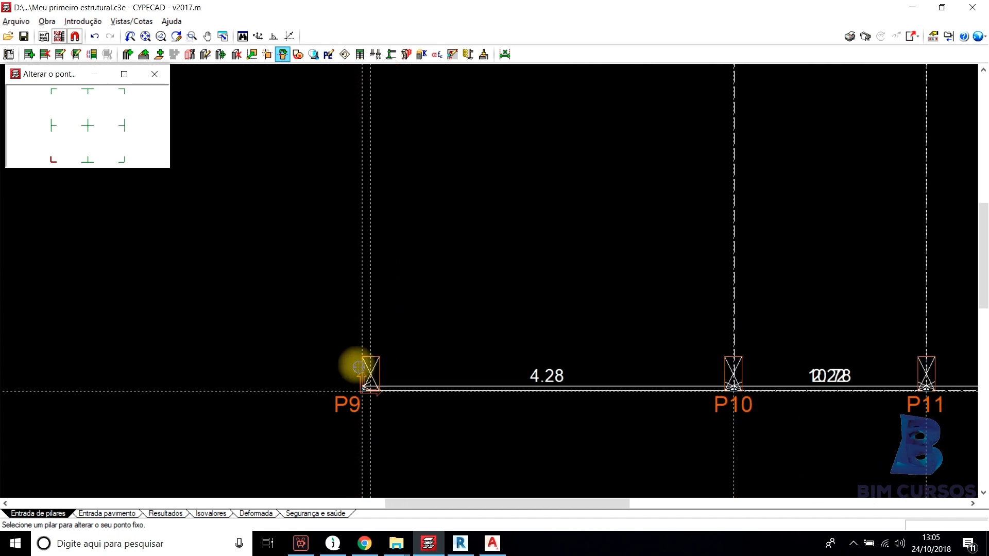
scroll(369, 337, "down", 4)
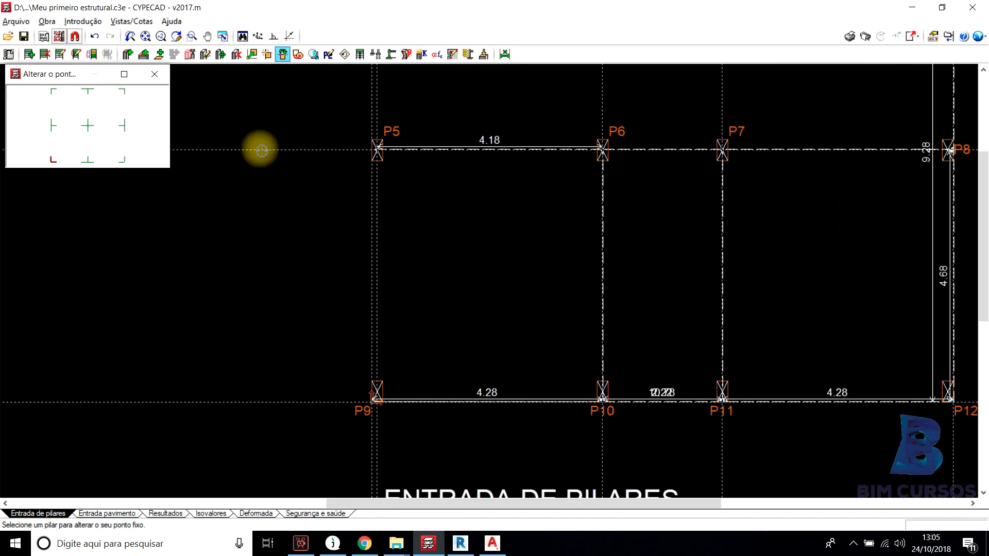
left_click(373, 151)
Review the whole column grid from P1 to P12, checking the perimeter columns' fixed points against the axes.
middle_click_drag(407, 130, 438, 408)
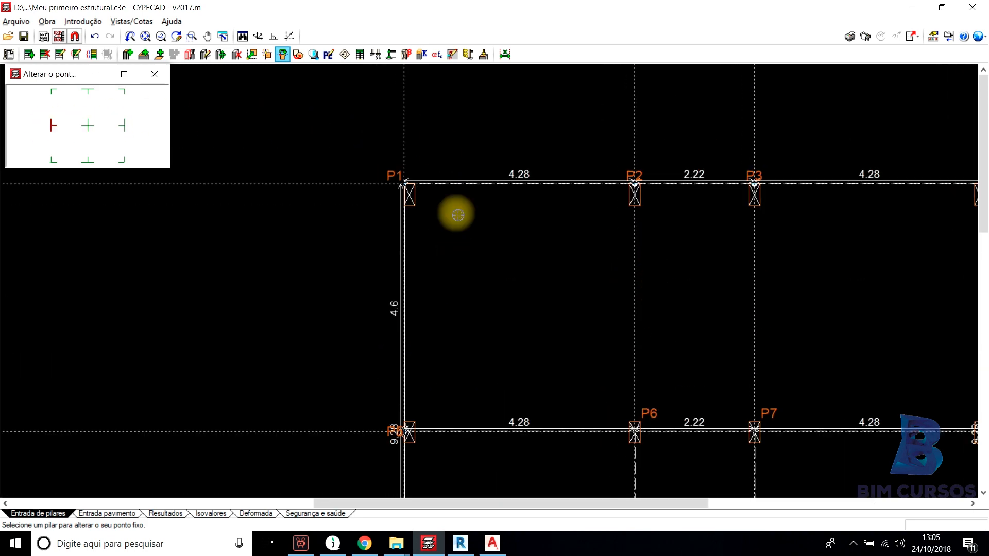
scroll(431, 189, "up", 1)
scroll(375, 144, "down", 4)
middle_click_drag(397, 150, 416, 197)
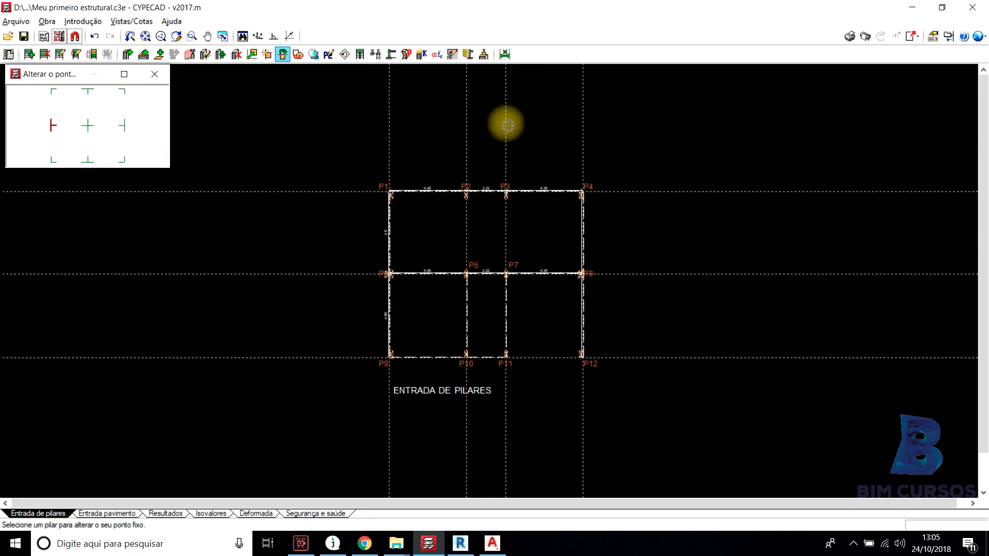
scroll(489, 268, "up", 2)
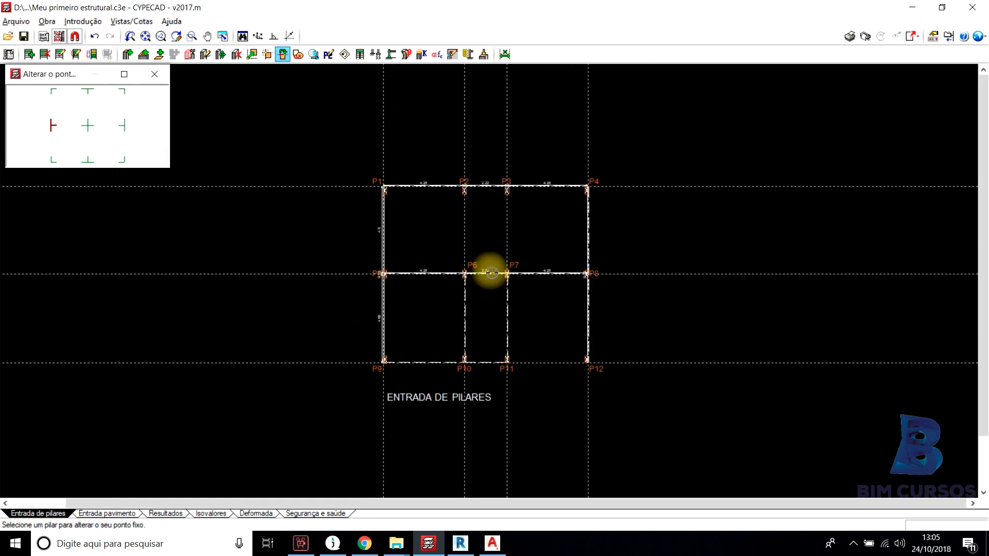
scroll(489, 268, "up", 3)
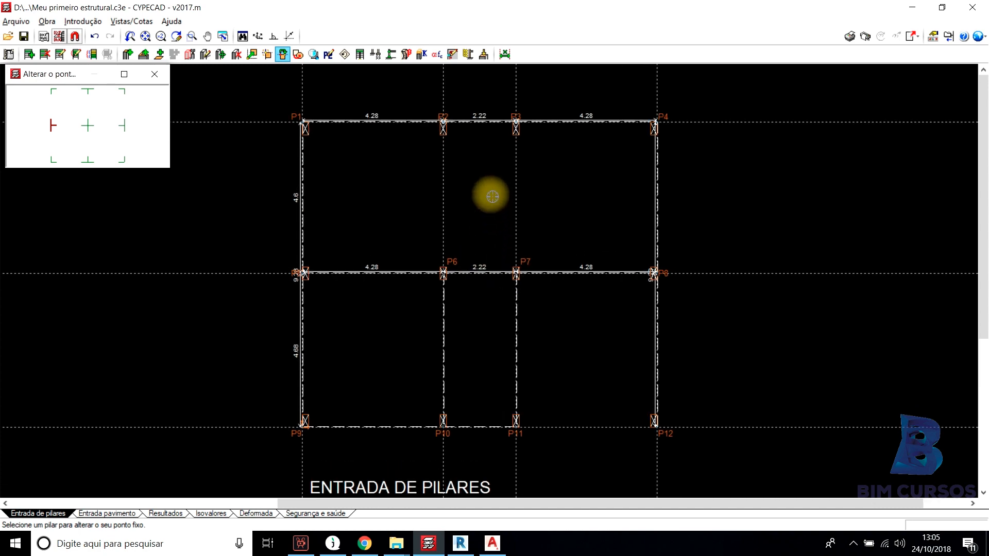
scroll(491, 194, "down", 1)
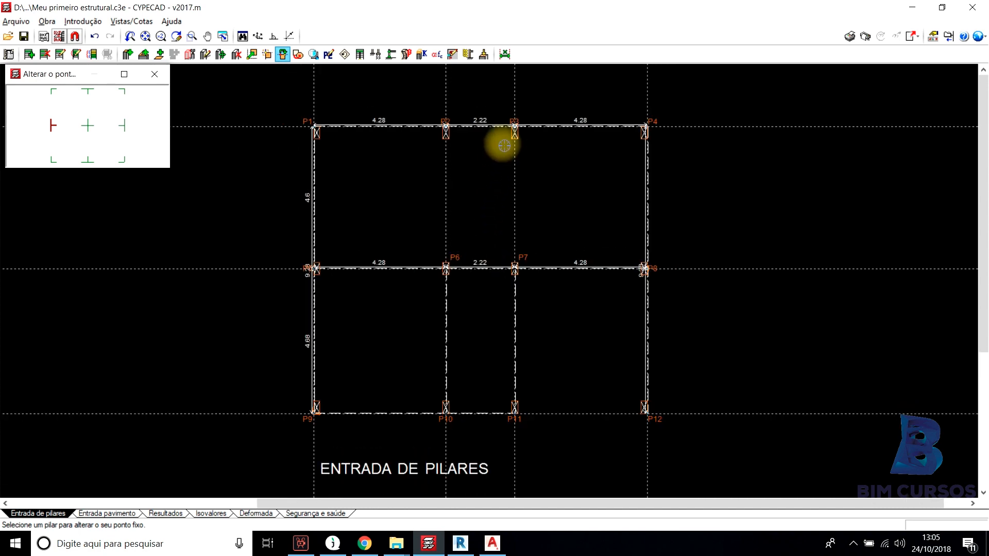
scroll(494, 129, "up", 3)
scroll(331, 115, "up", 2)
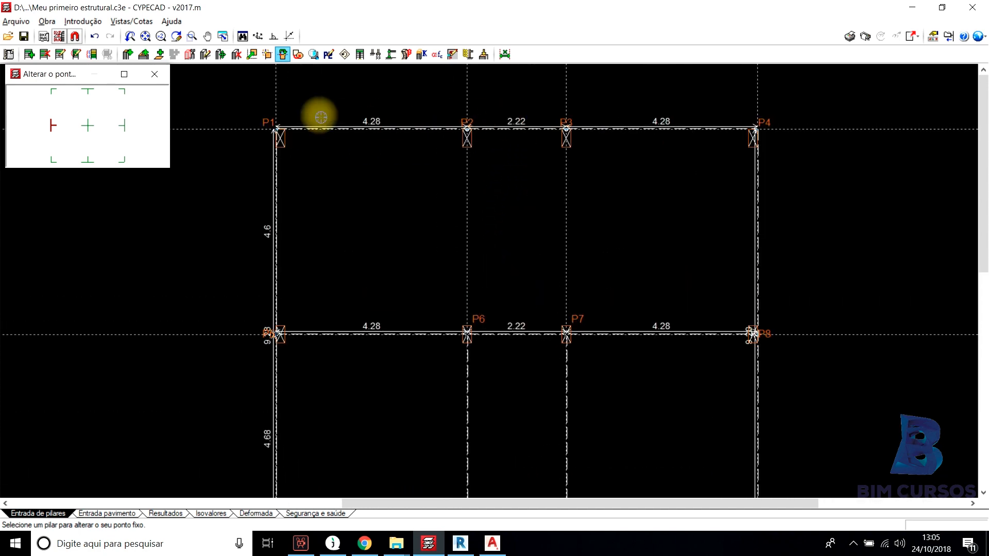
Edit column P1 and set its Y width to 55 cm on every floor from Térro to Cobertura.
left_click(209, 57)
left_click(273, 147)
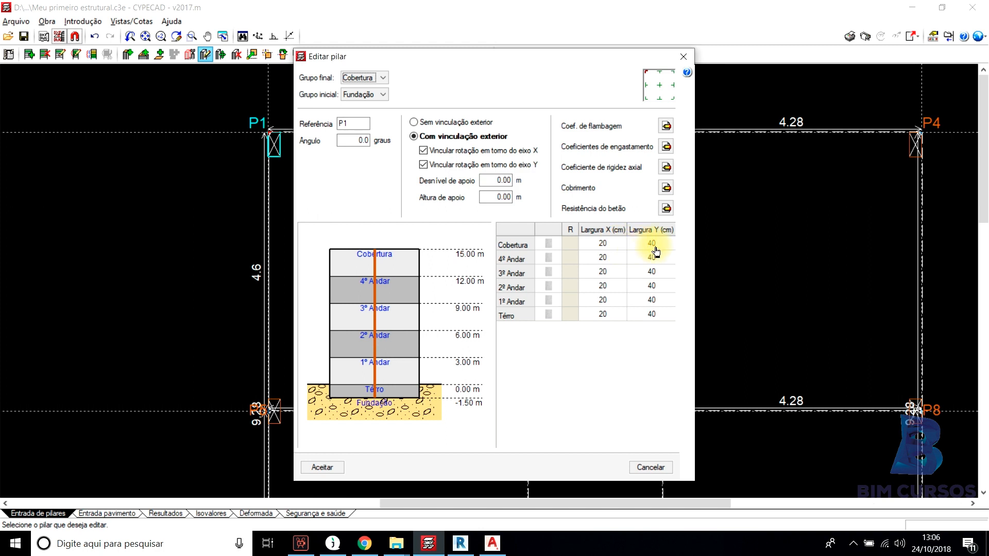
left_click(656, 246)
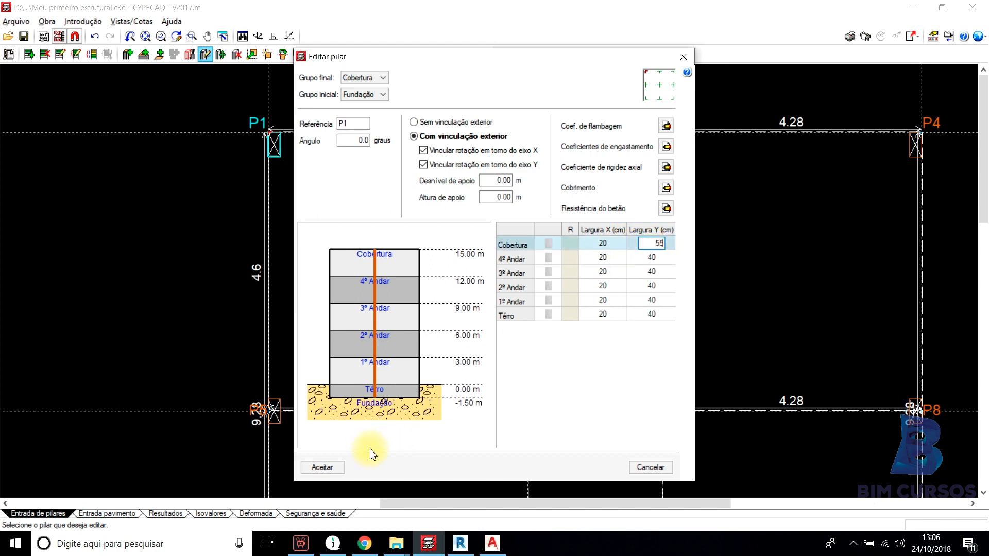
left_click(335, 465)
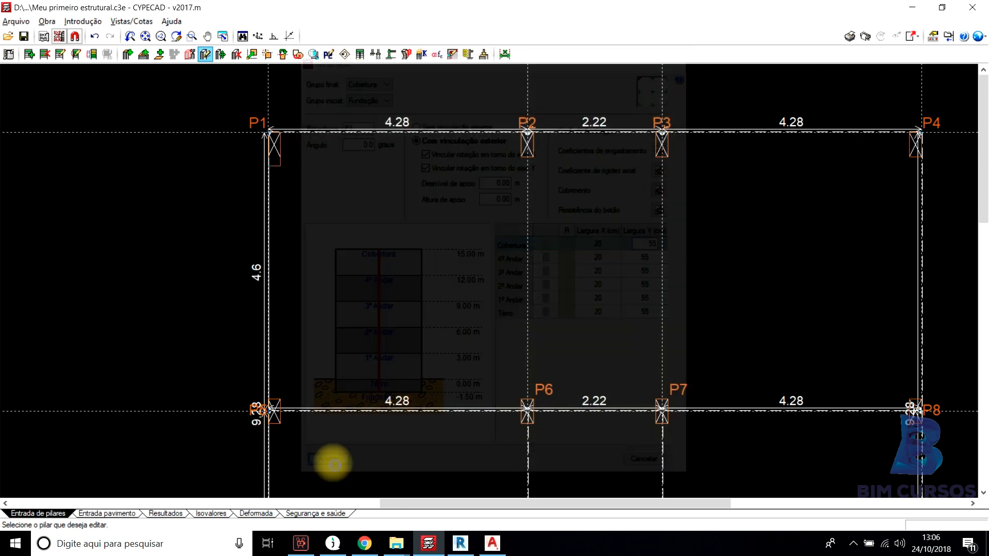
Edit column P4 and set its X width to 50 cm on every floor from Térro to Cobertura.
scroll(316, 128, "up", 1)
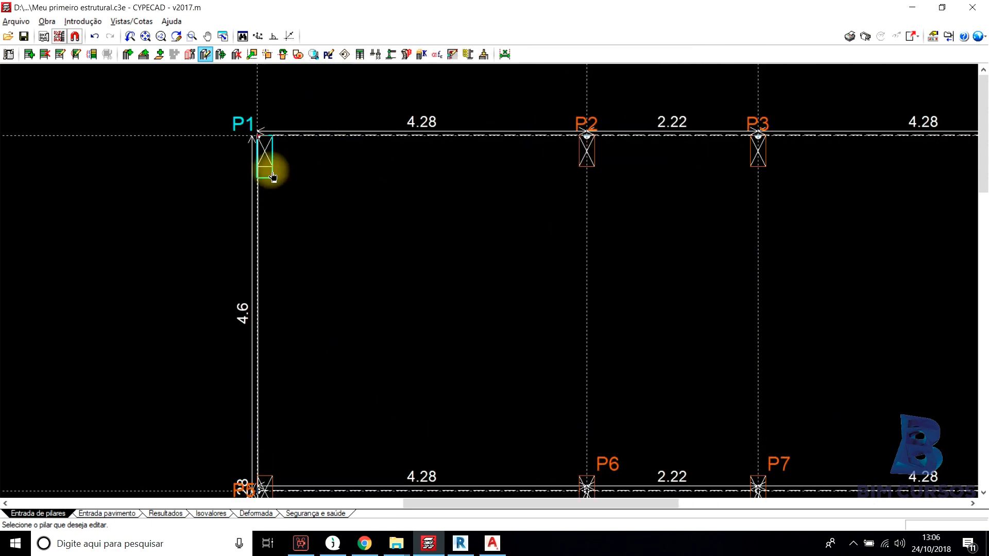
scroll(623, 154, "down", 2)
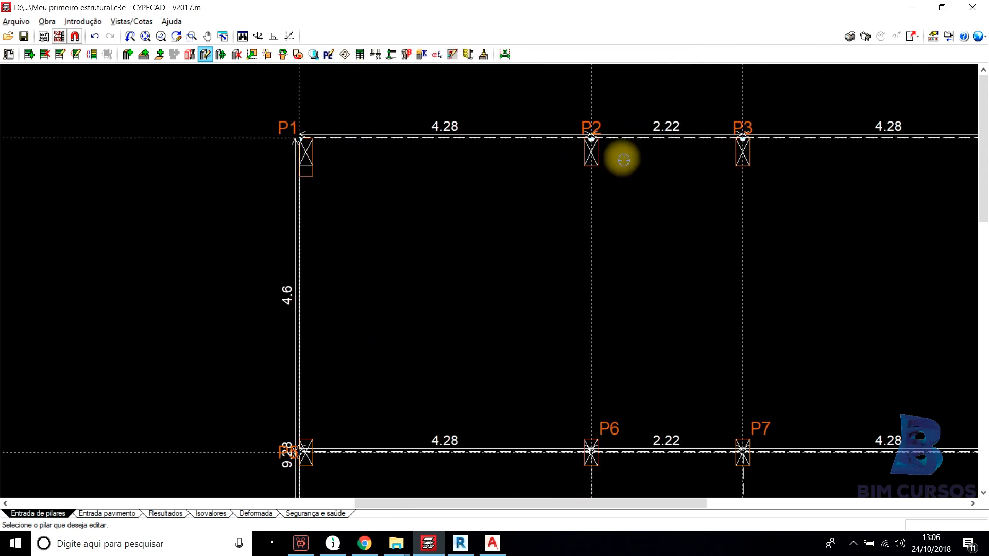
left_click(740, 157)
left_click(605, 244)
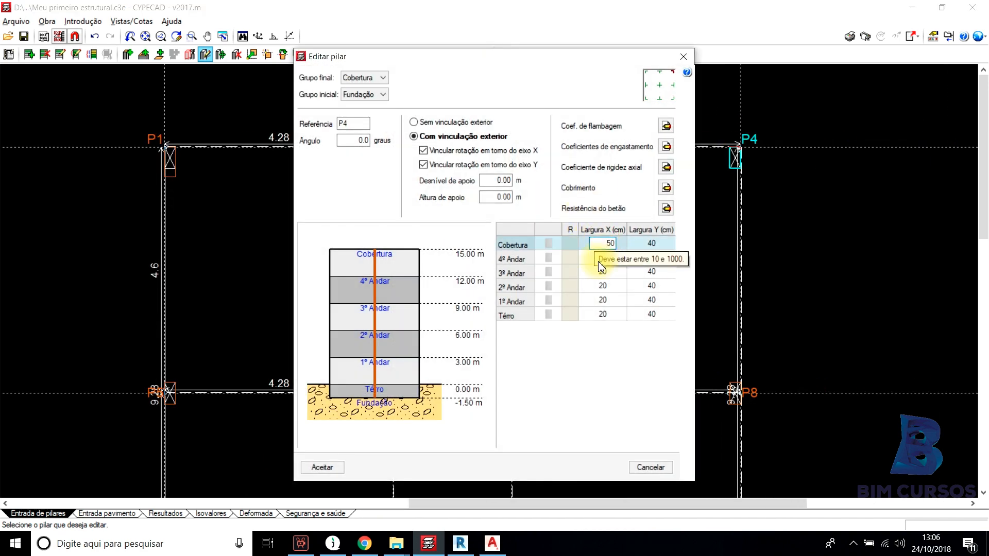
left_click(598, 312)
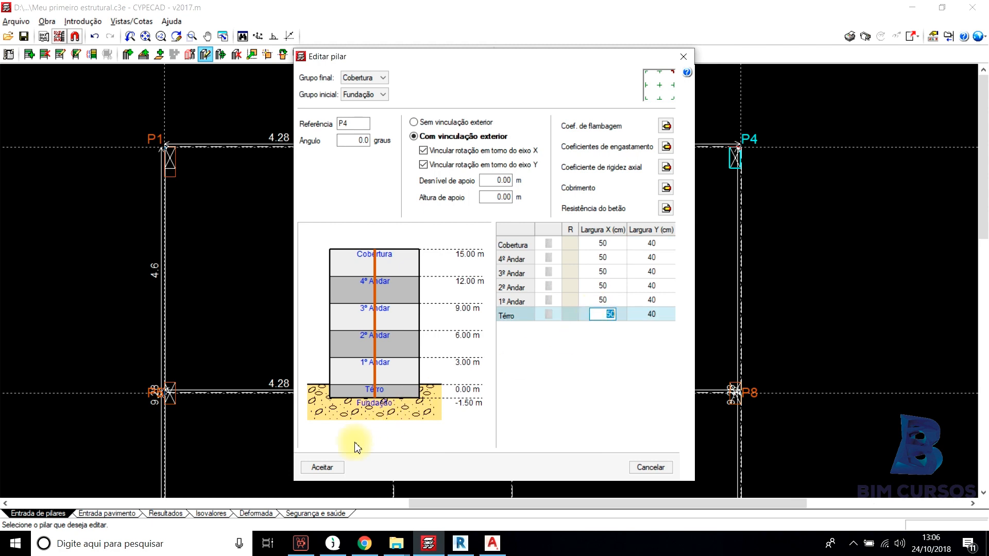
left_click(322, 467)
Set column P4's X width back to 20 cm on every floor.
scroll(690, 122, "up", 2)
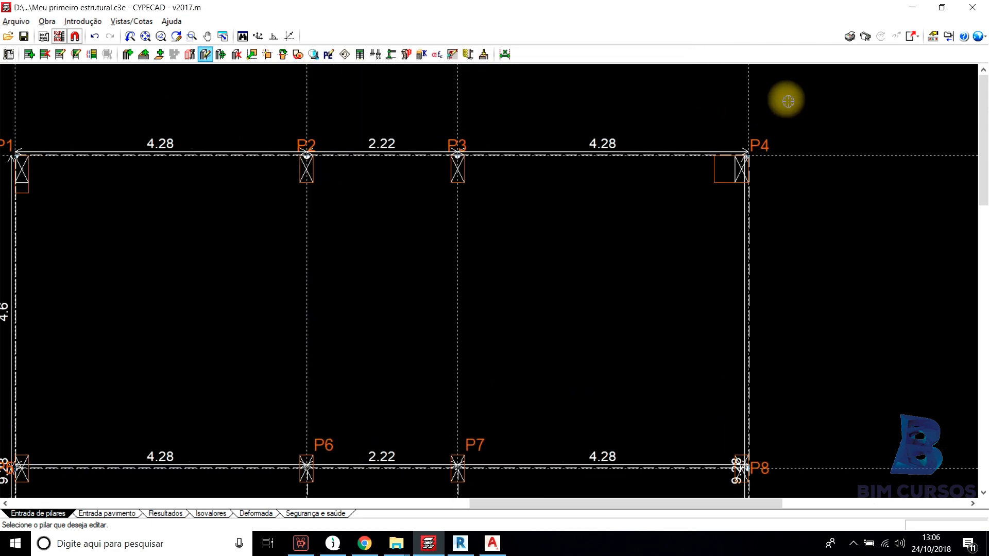
scroll(788, 102, "down", 1)
scroll(757, 145, "up", 2)
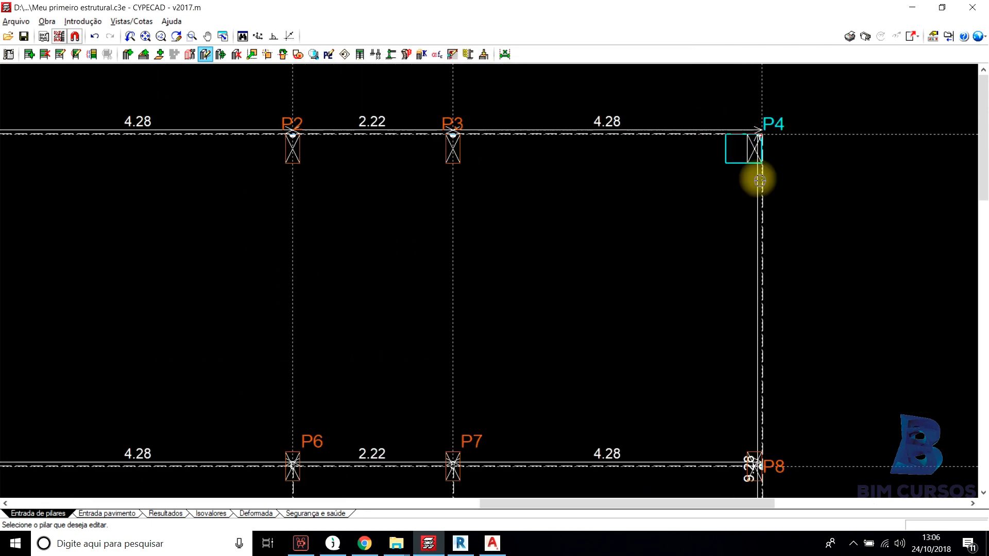
scroll(751, 283, "down", 1)
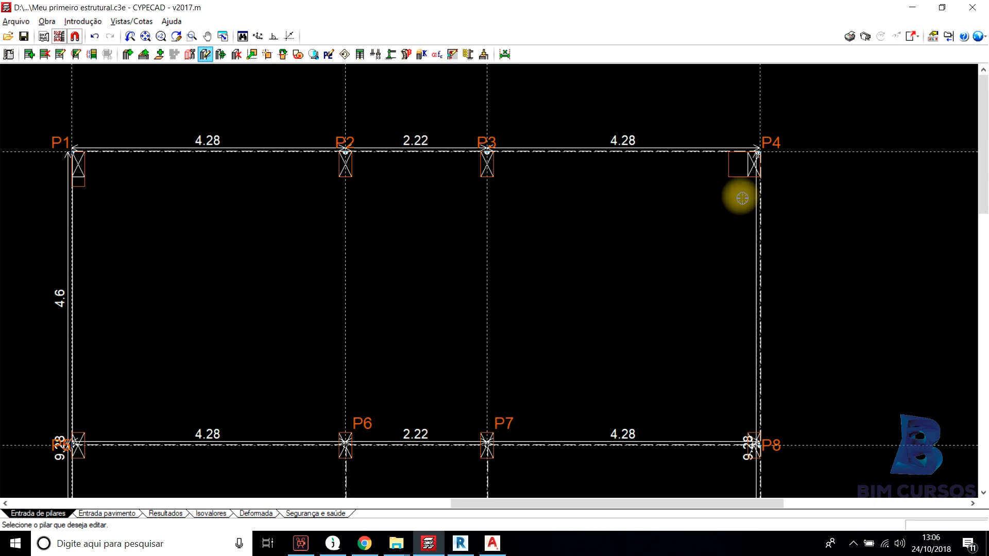
left_click(730, 172)
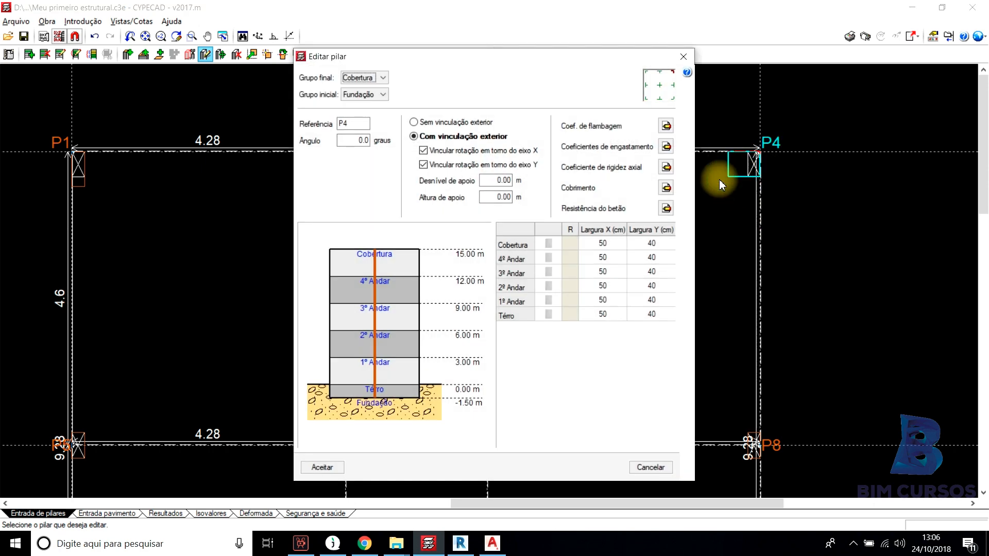
left_click(610, 315)
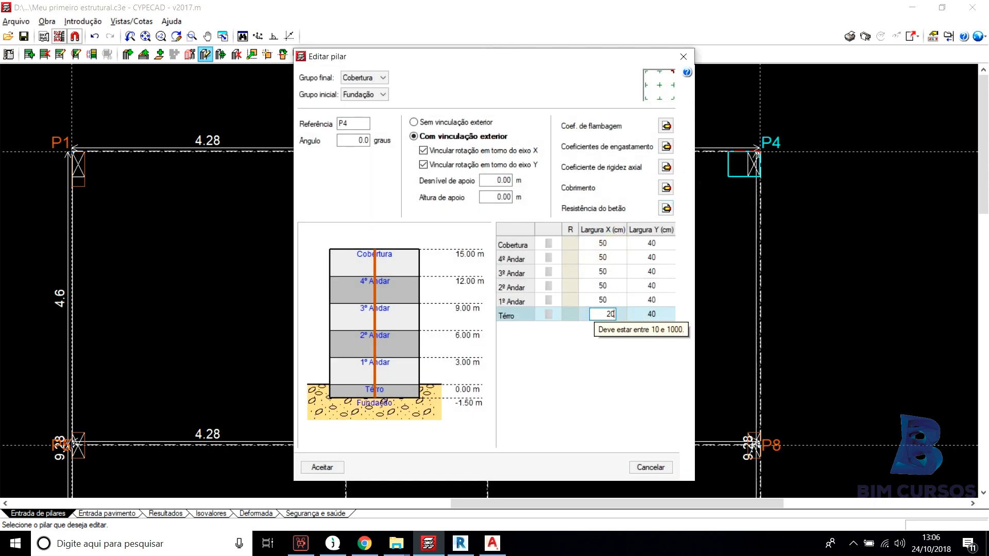
left_click(609, 301)
left_click(324, 467)
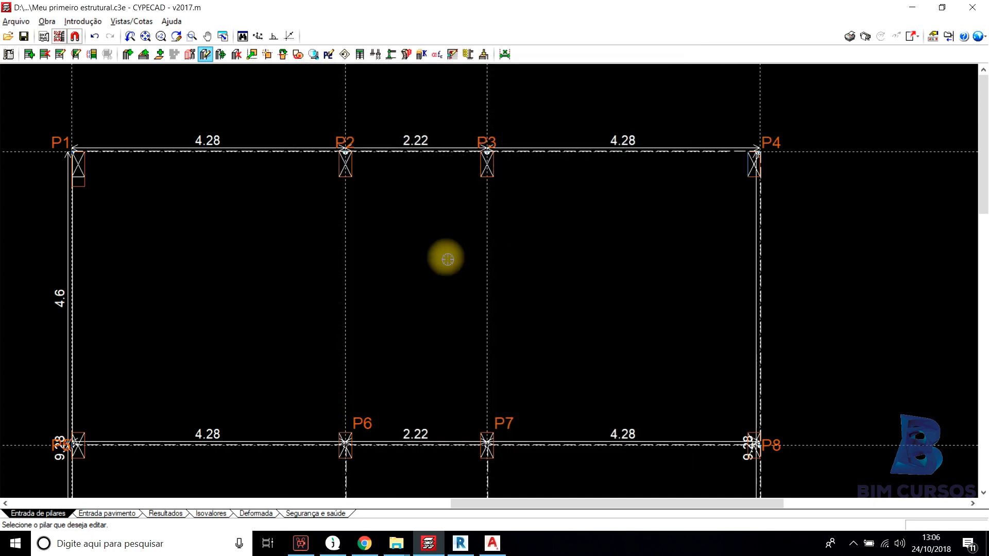
Edit column P1 and set its X width to 40 cm on every floor.
left_click(267, 216)
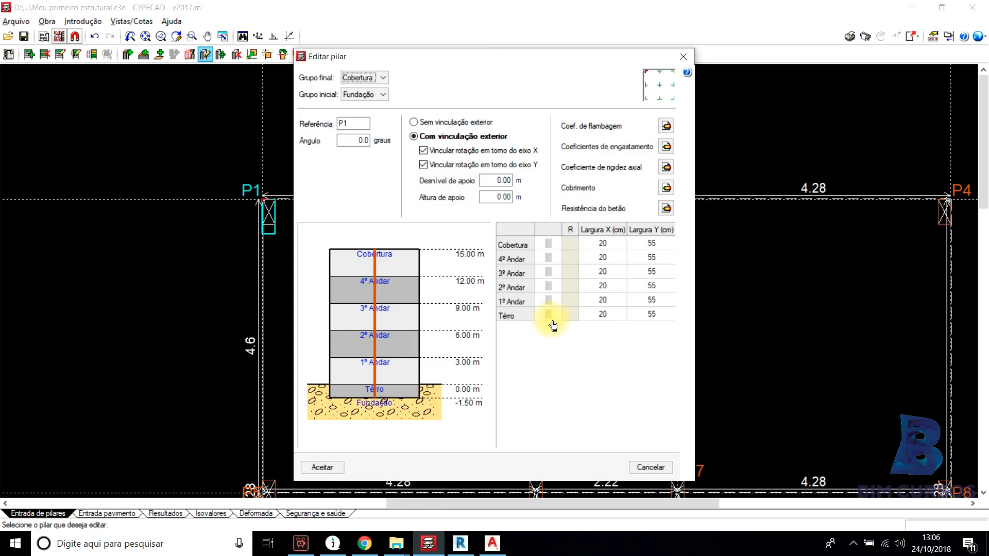
left_click(605, 315)
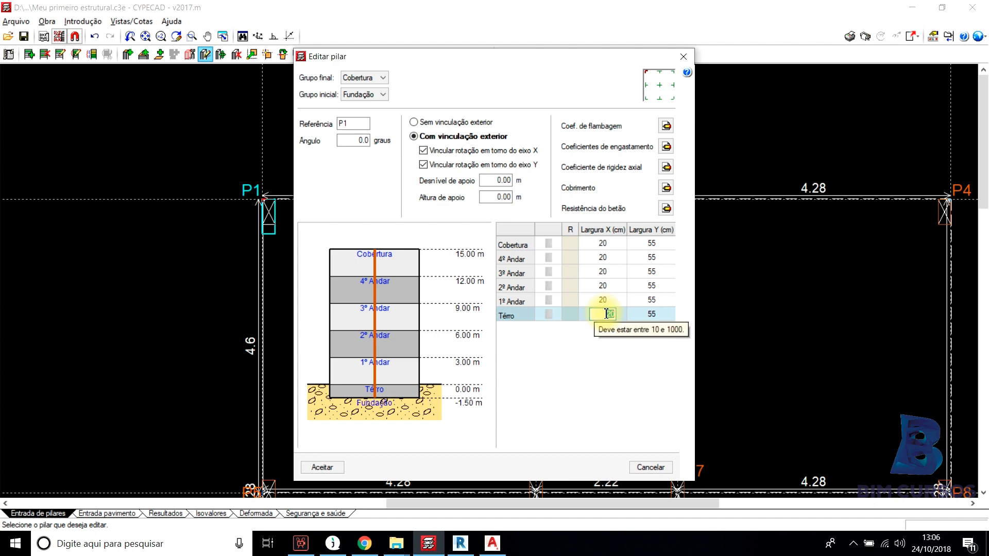
left_click(601, 245)
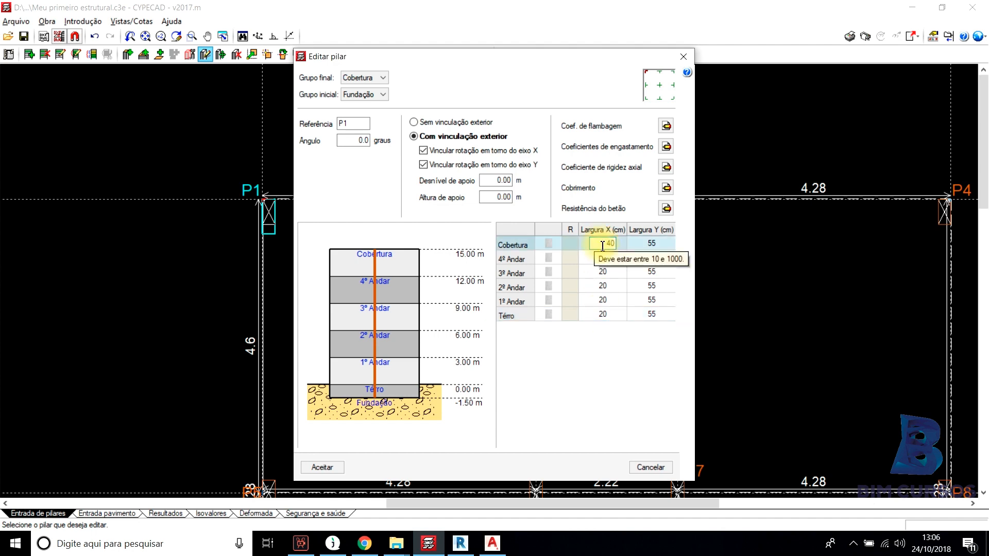
left_click(604, 272)
left_click(305, 470)
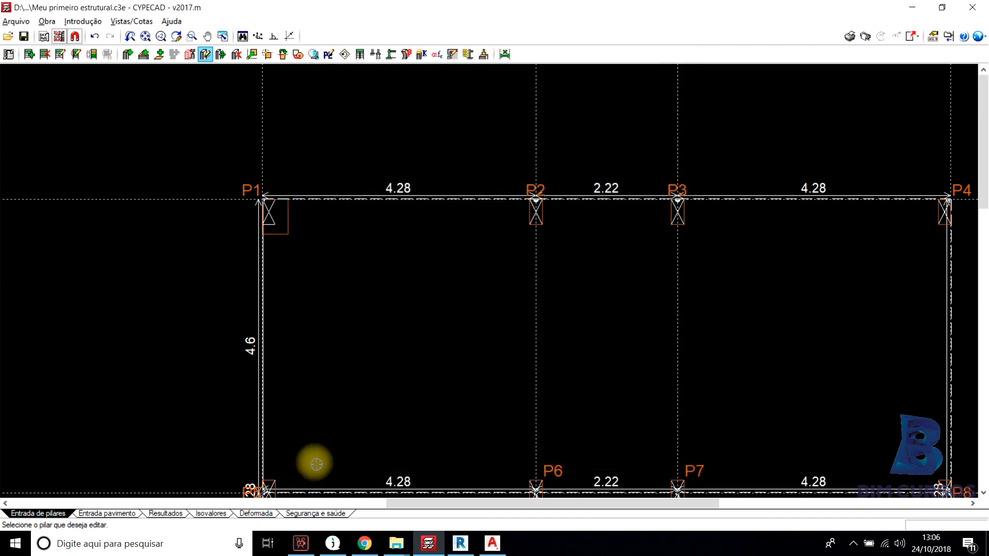
scroll(293, 222, "up", 1)
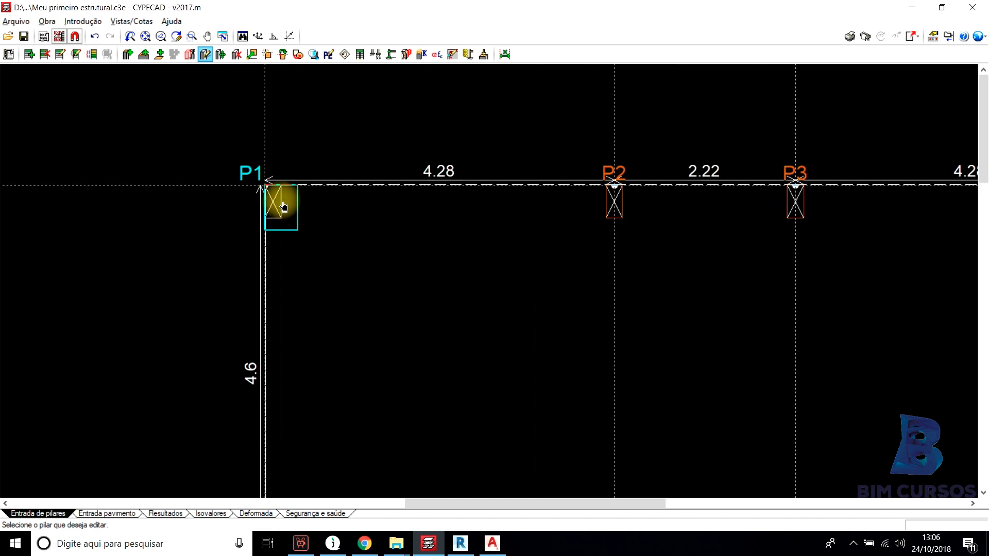
left_click(292, 196)
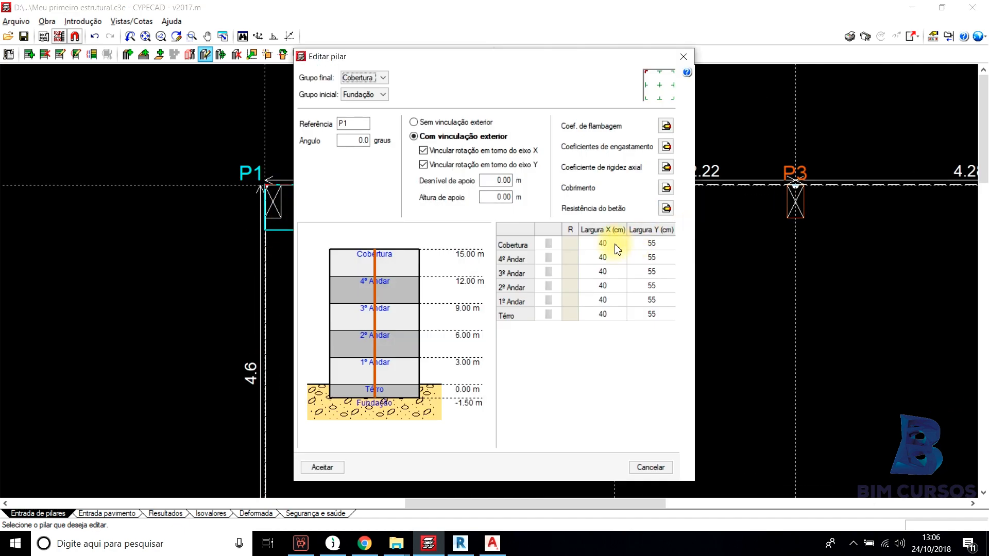
left_click(606, 316)
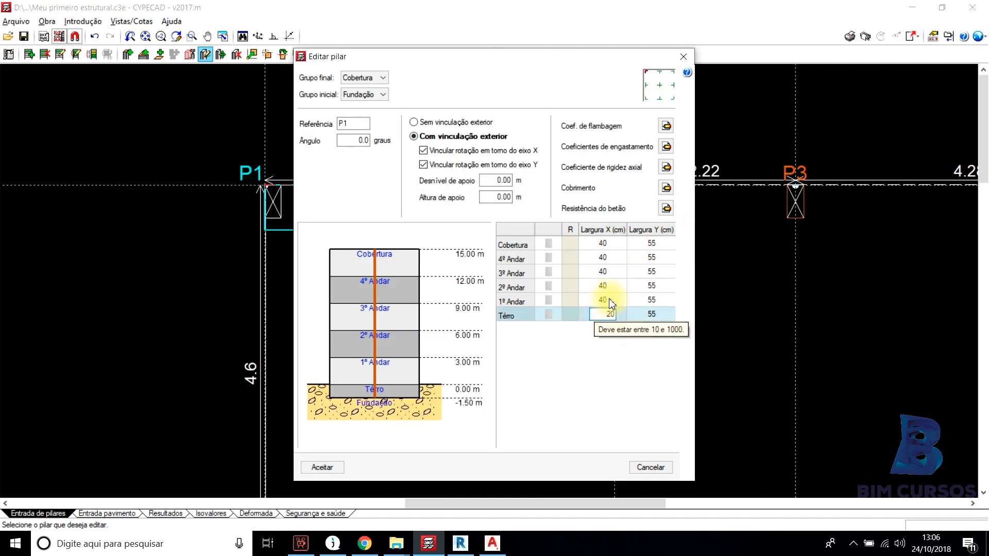
type("20")
left_click(611, 298)
left_click(658, 315)
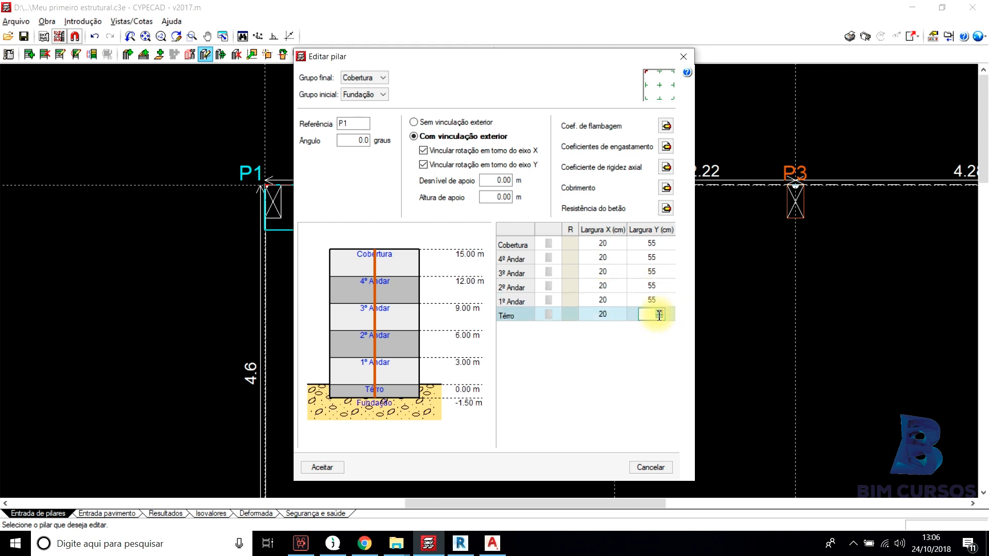
left_click(684, 56)
Start copying column P2's data with Ângulo, Grupo inicial e final and Dimensões selected as the data to assign.
scroll(494, 227, "down", 2)
middle_click_drag(545, 245, 432, 202)
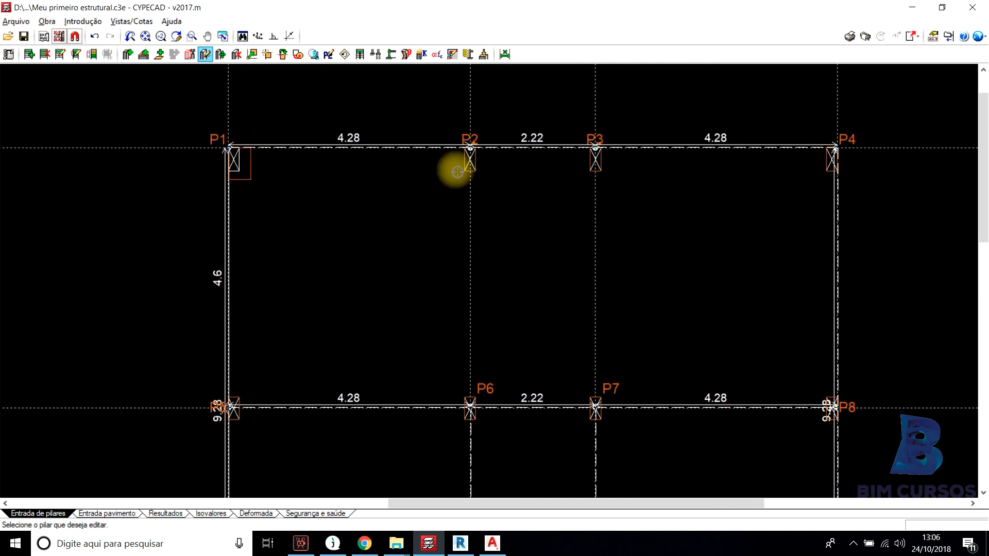
left_click(82, 22)
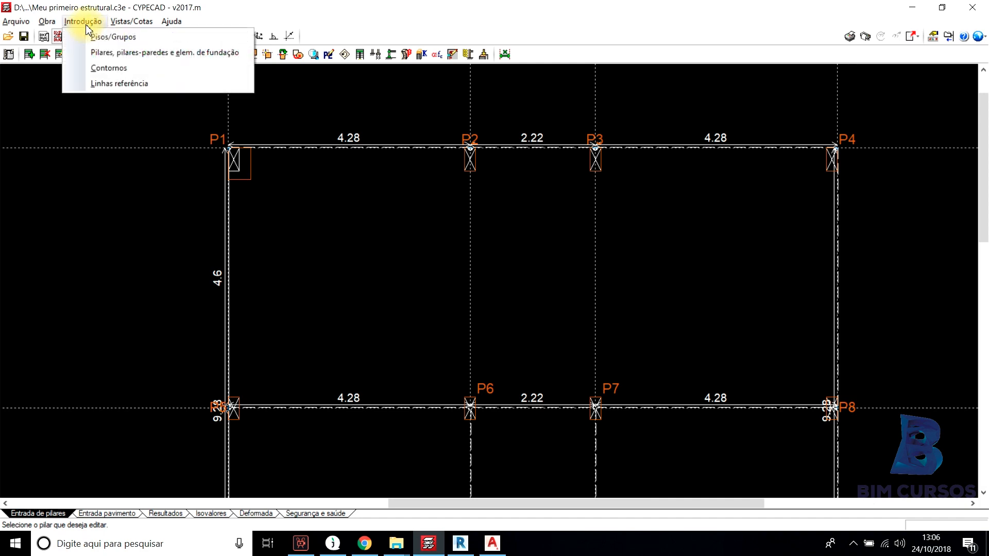
left_click(99, 54)
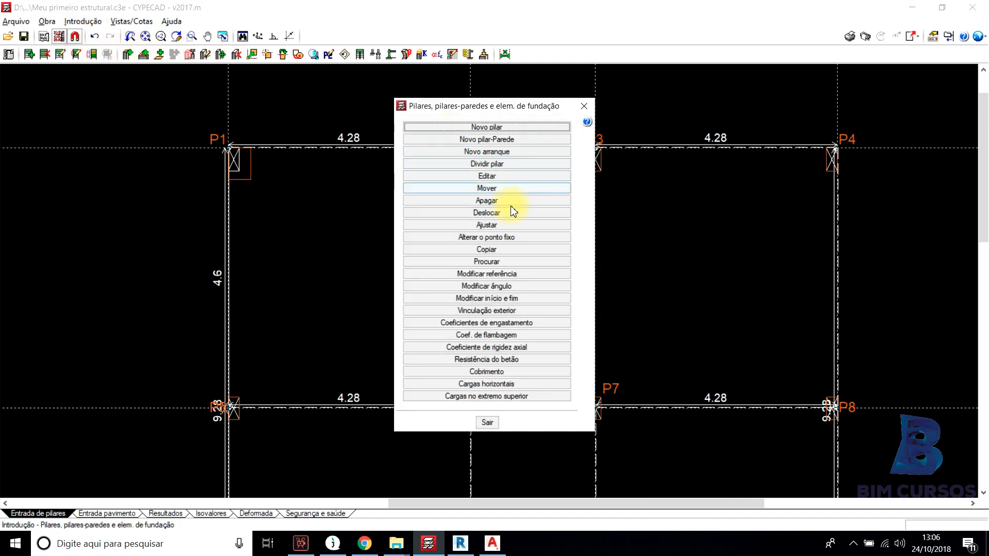
left_click(488, 250)
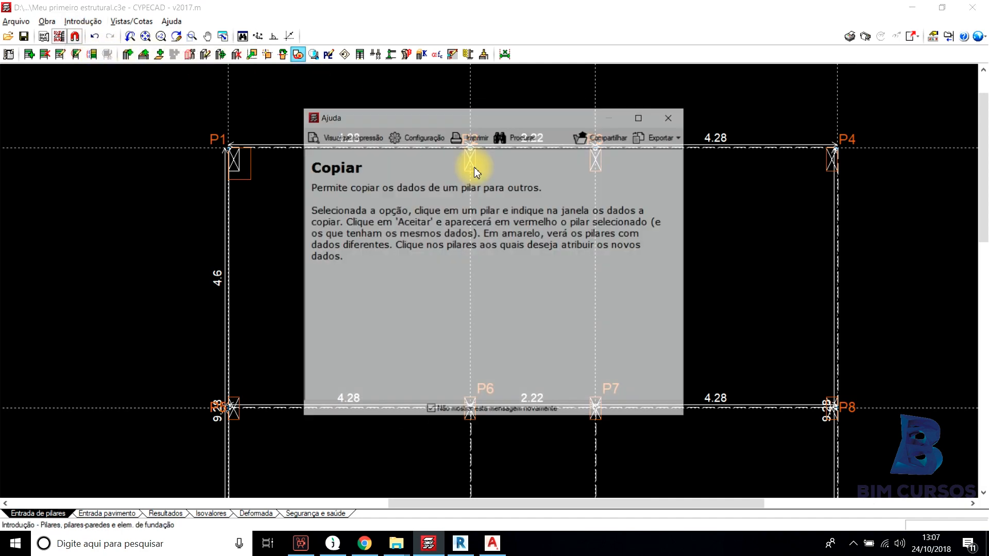
left_click(671, 117)
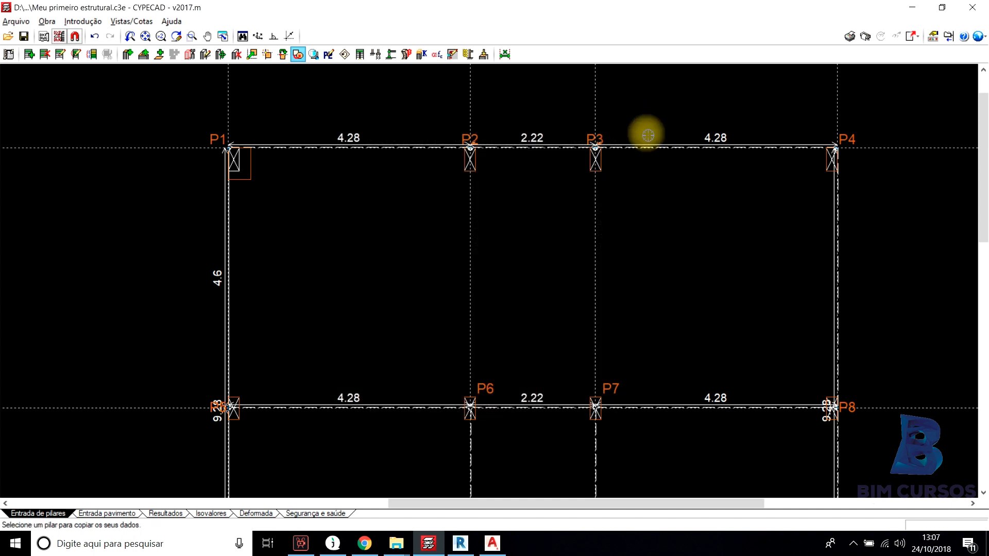
left_click(470, 165)
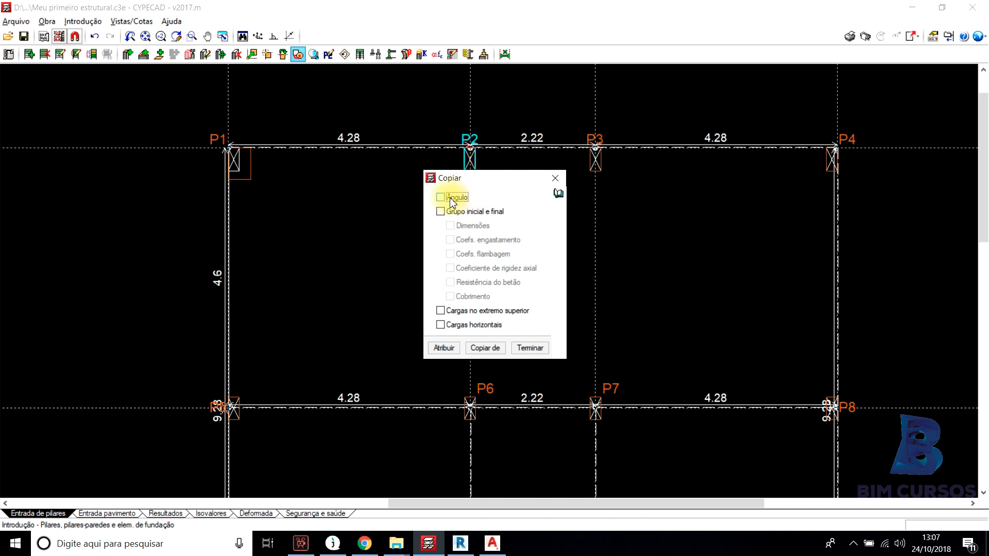
left_click(441, 211)
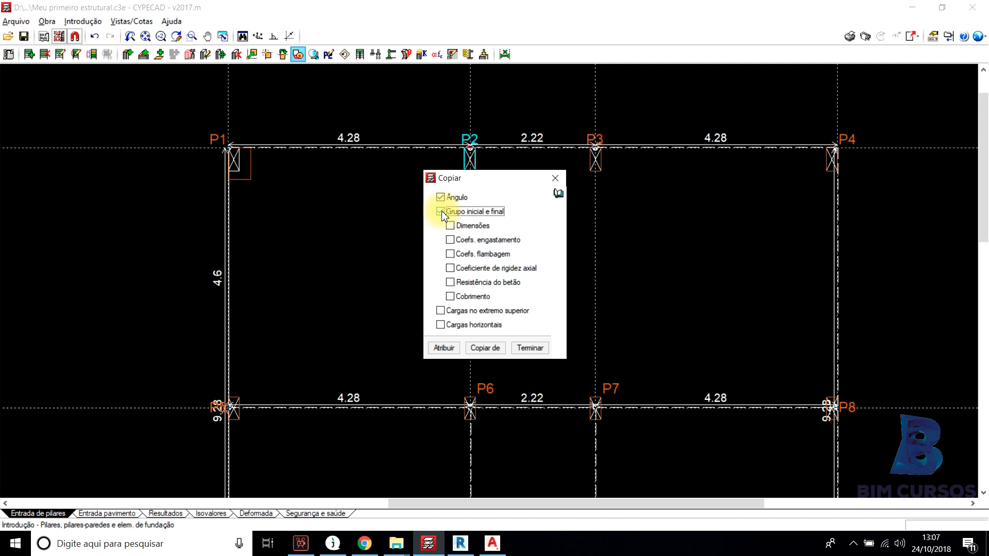
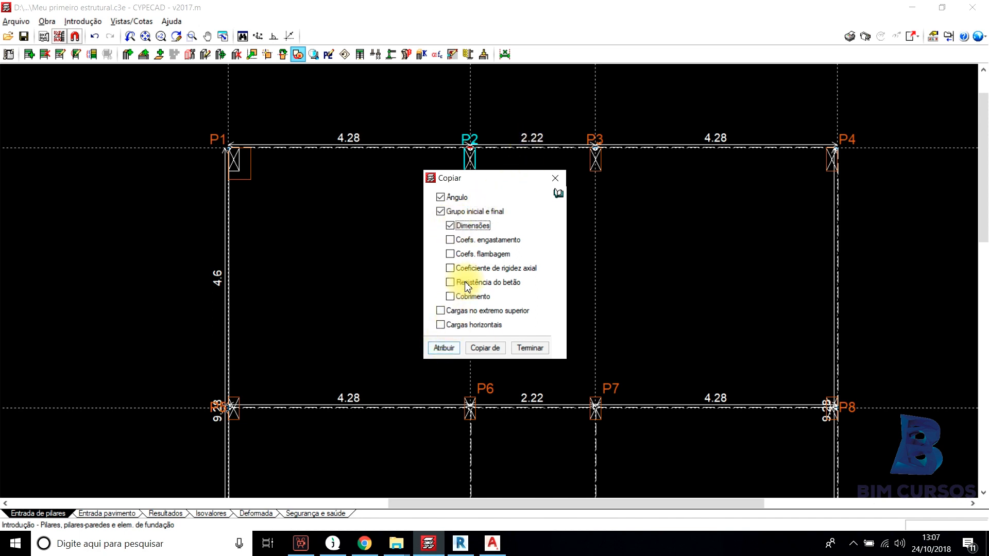
left_click(449, 350)
Assign the copied P2 data to column P1 and finish the copy command.
scroll(536, 121, "down", 2)
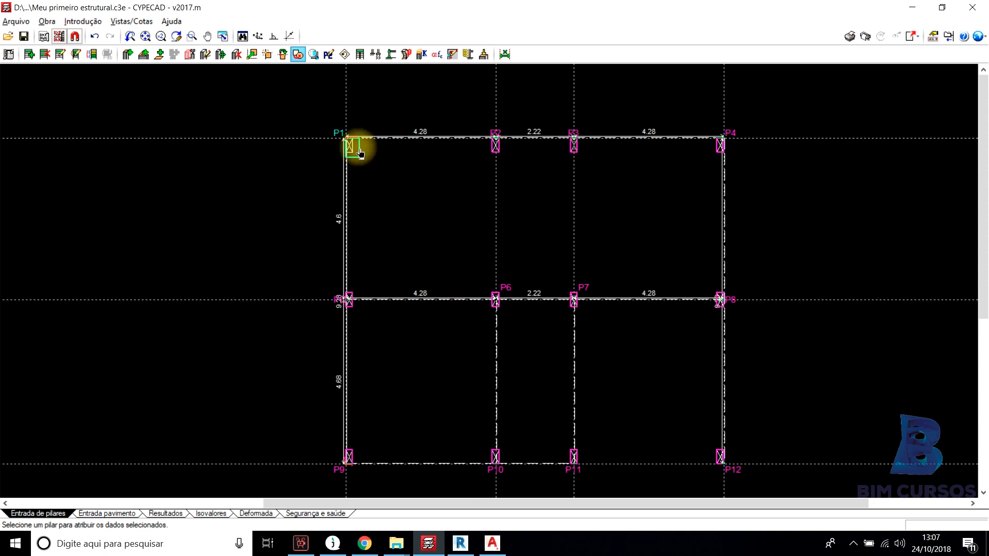
scroll(356, 149, "up", 4)
right_click(408, 131)
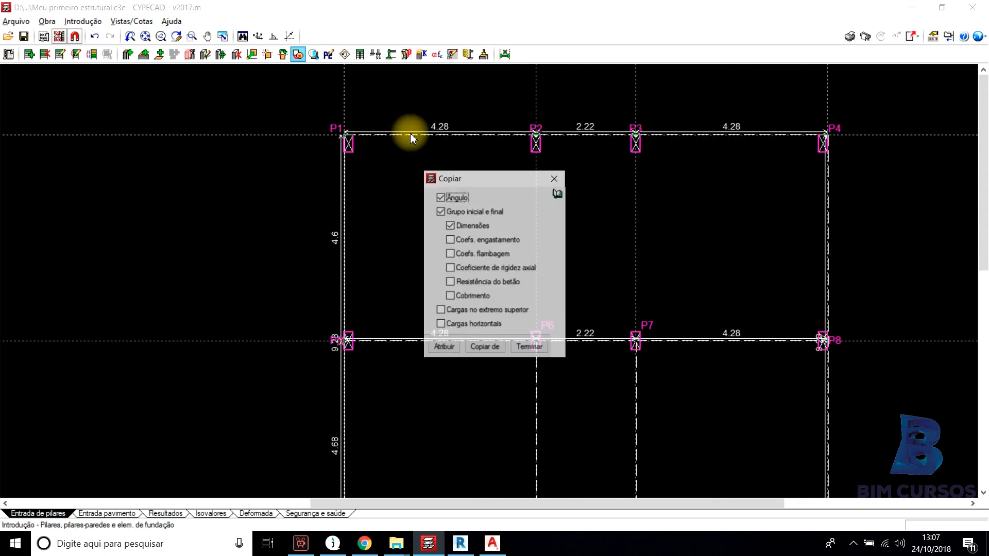
left_click(558, 180)
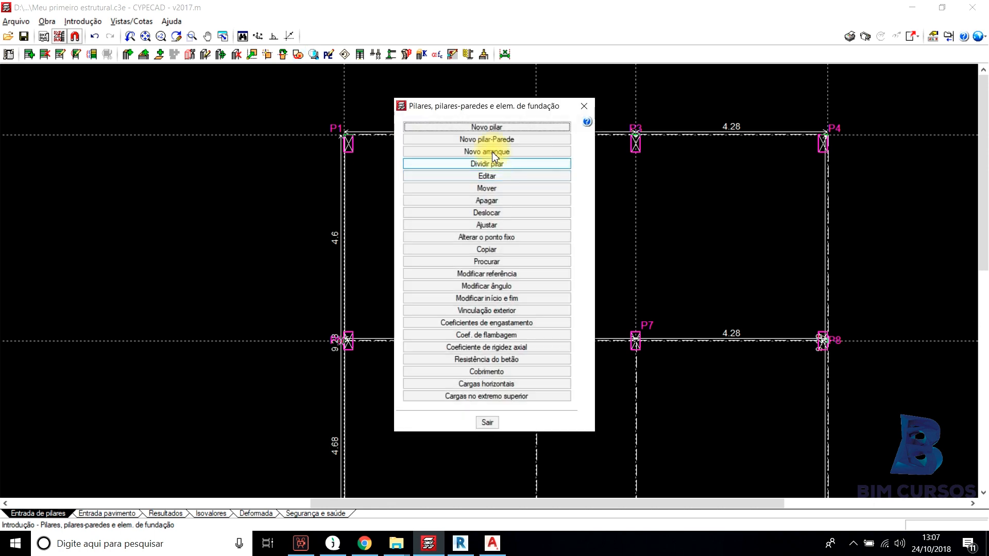
left_click(586, 104)
scroll(540, 84, "down", 1)
middle_click_drag(613, 168, 523, 140)
scroll(560, 148, "down", 3)
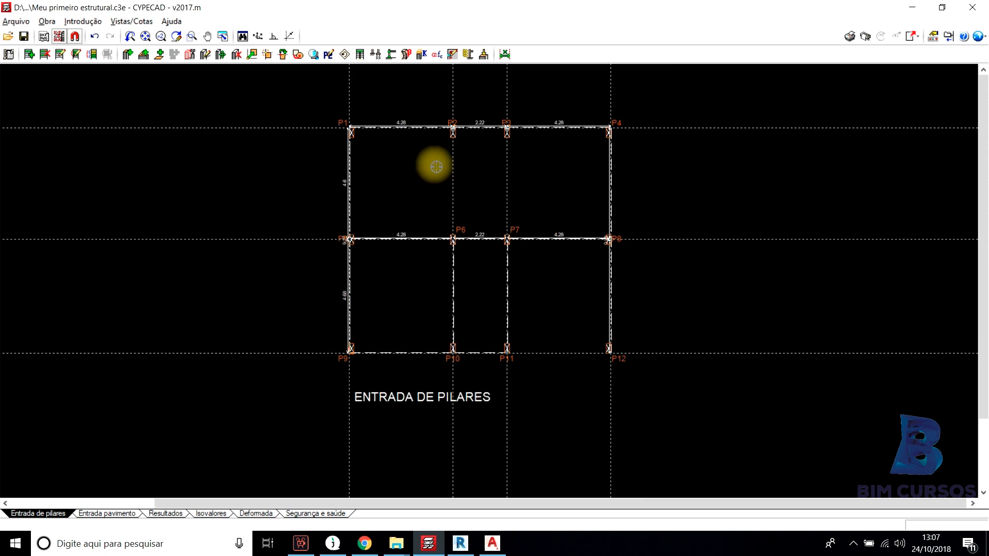
middle_click_drag(436, 166, 447, 198)
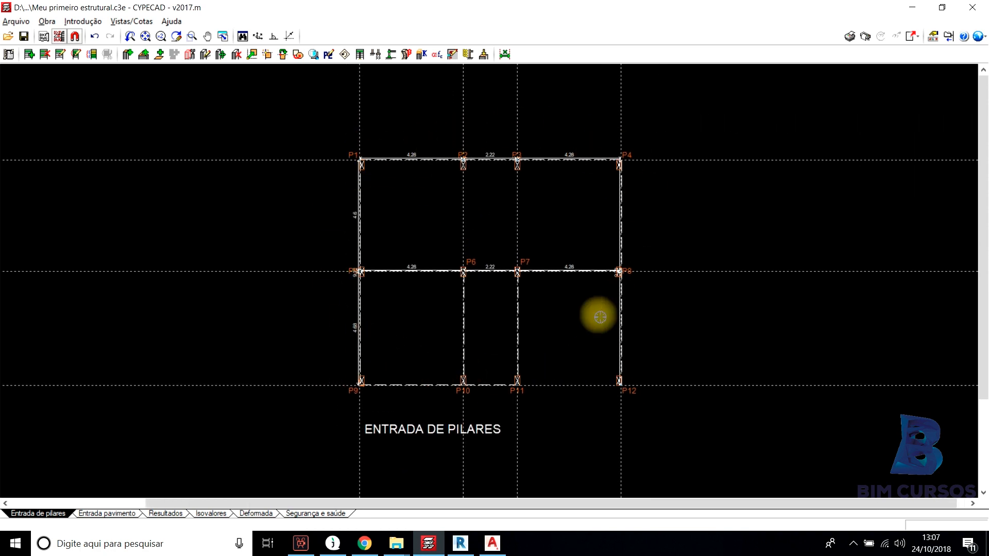
scroll(464, 259, "up", 1)
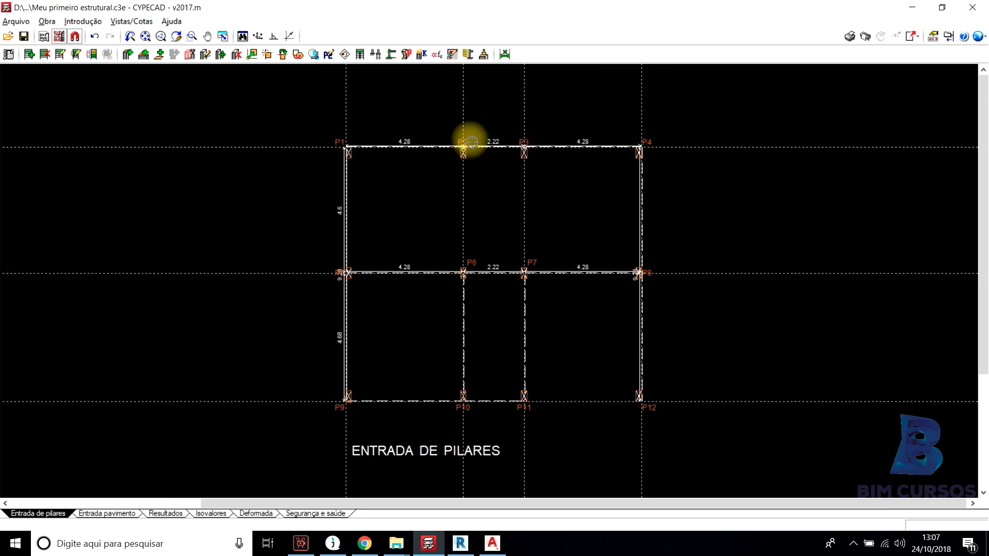
Change the fixed point of column P12 to the centre of its section.
scroll(521, 143, "up", 1)
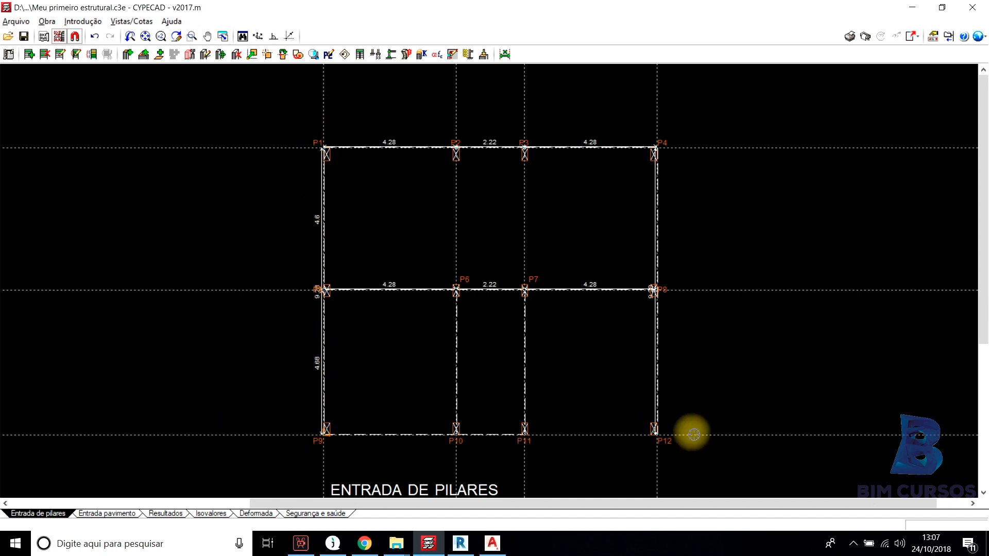
scroll(693, 434, "up", 5)
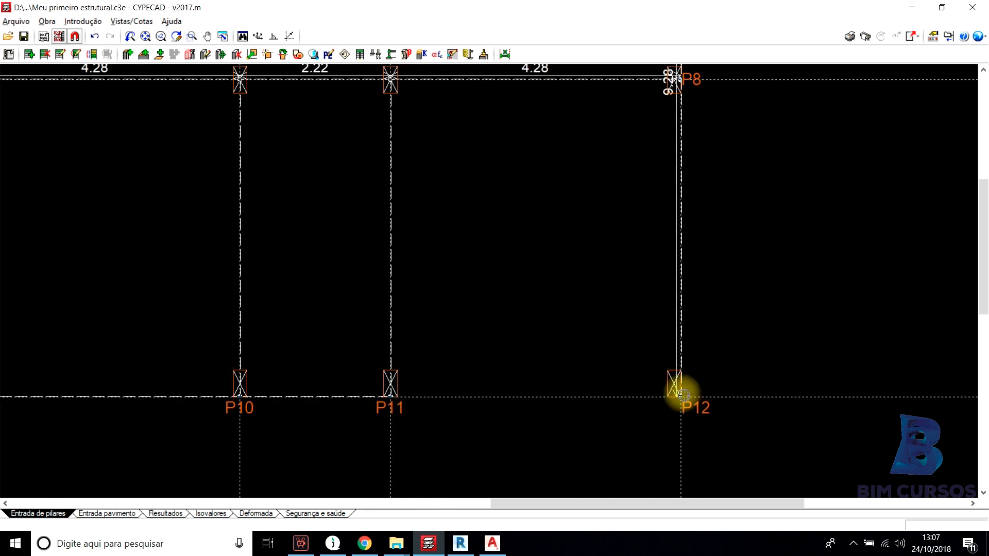
scroll(683, 395, "up", 3)
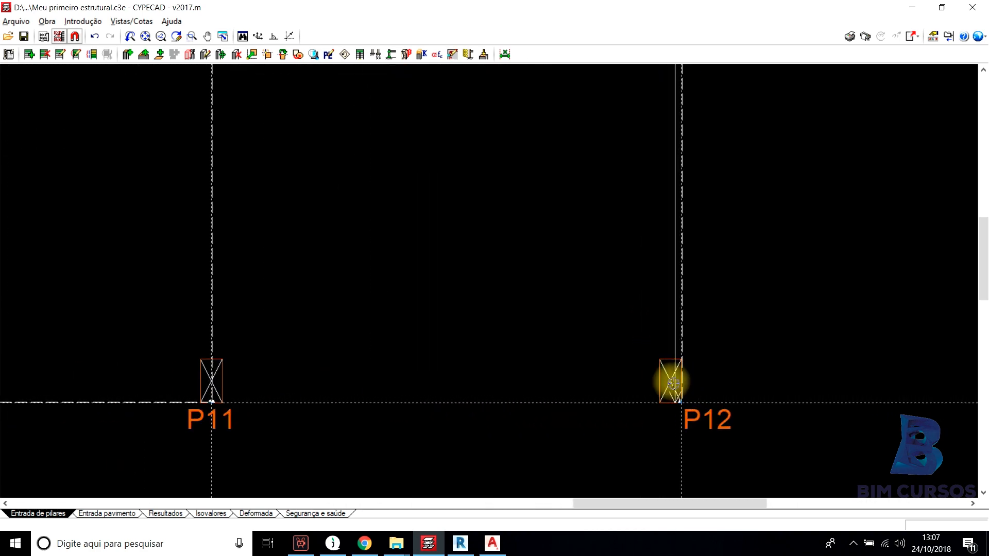
left_click(80, 22)
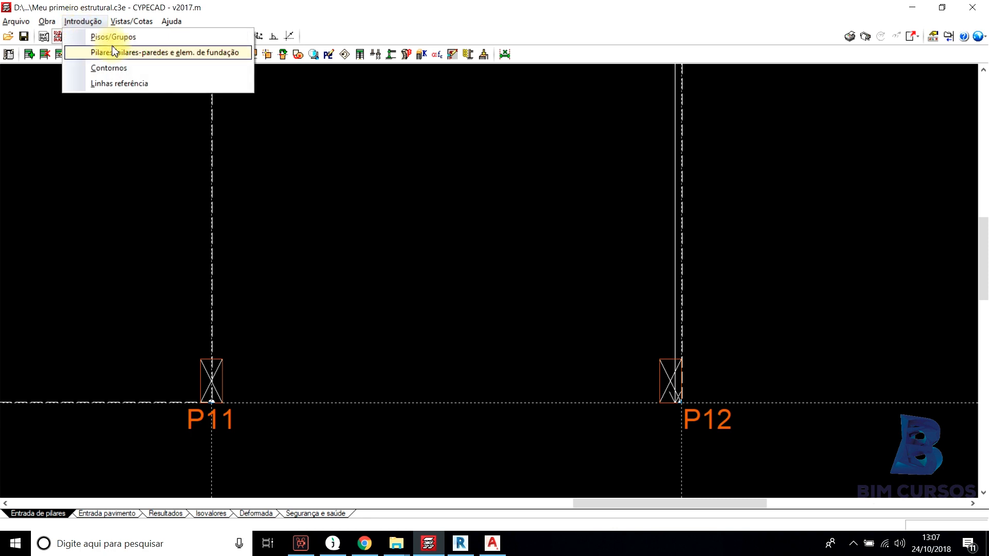
left_click(90, 48)
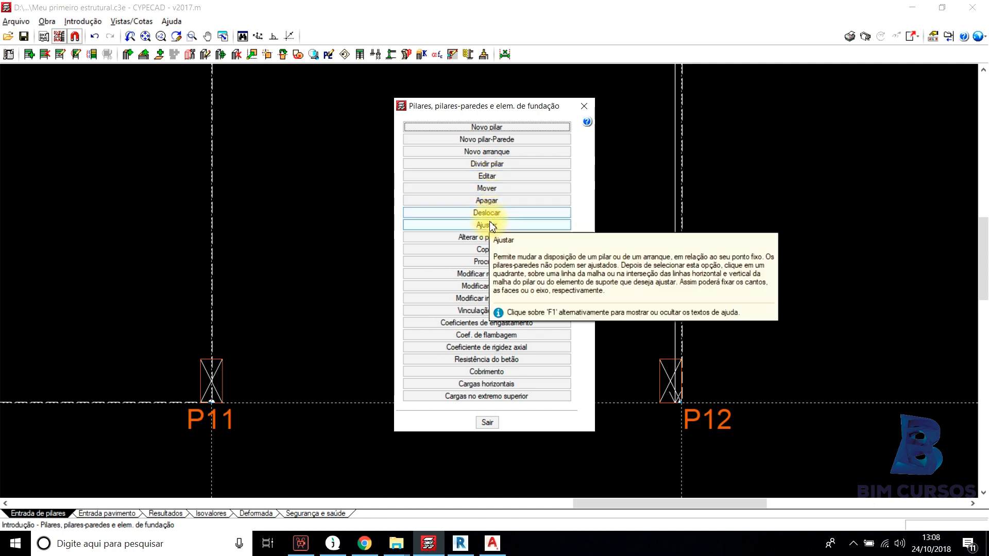
left_click(487, 237)
left_click(86, 129)
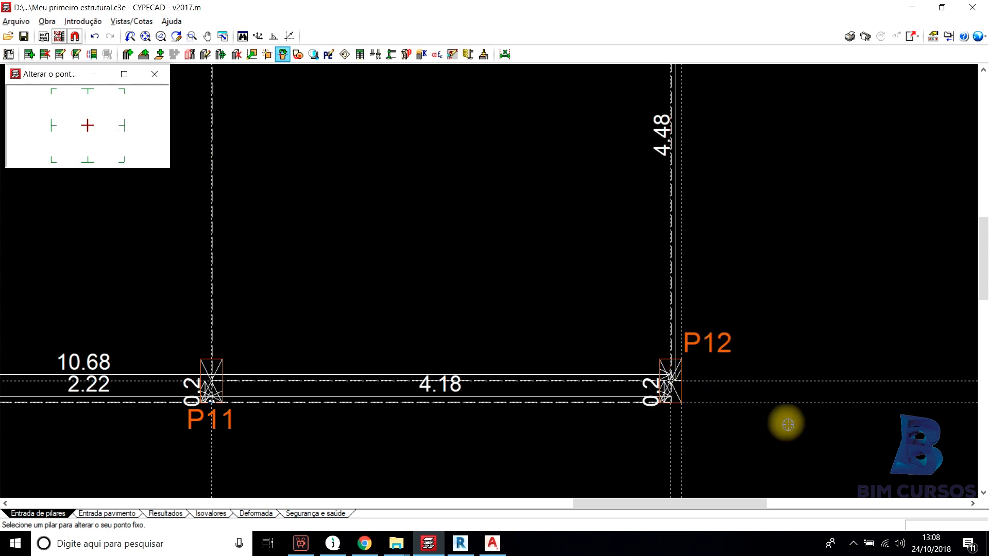
Set column P12's fixed point back to the lower-right corner of its section and leave the column commands.
scroll(780, 400, "down", 1)
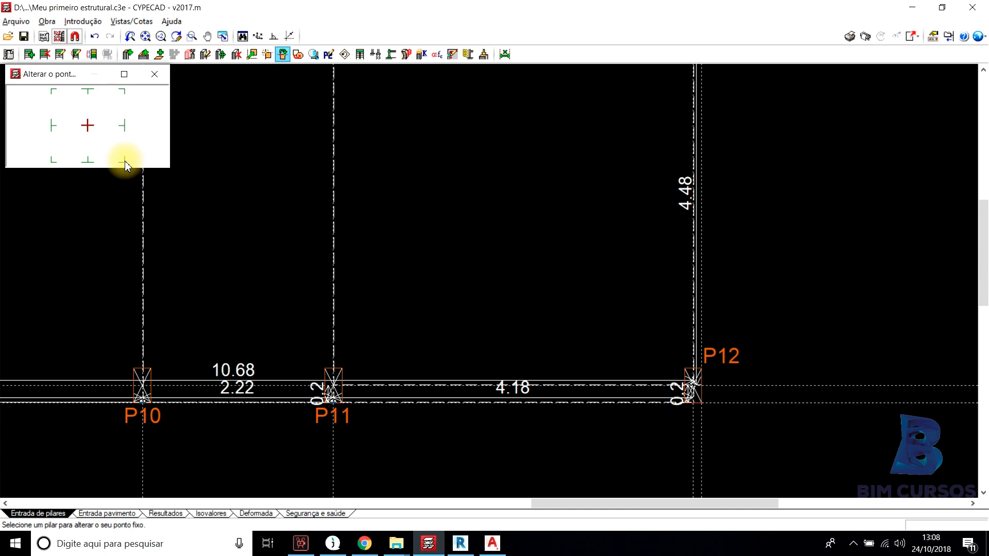
scroll(702, 405, "down", 5)
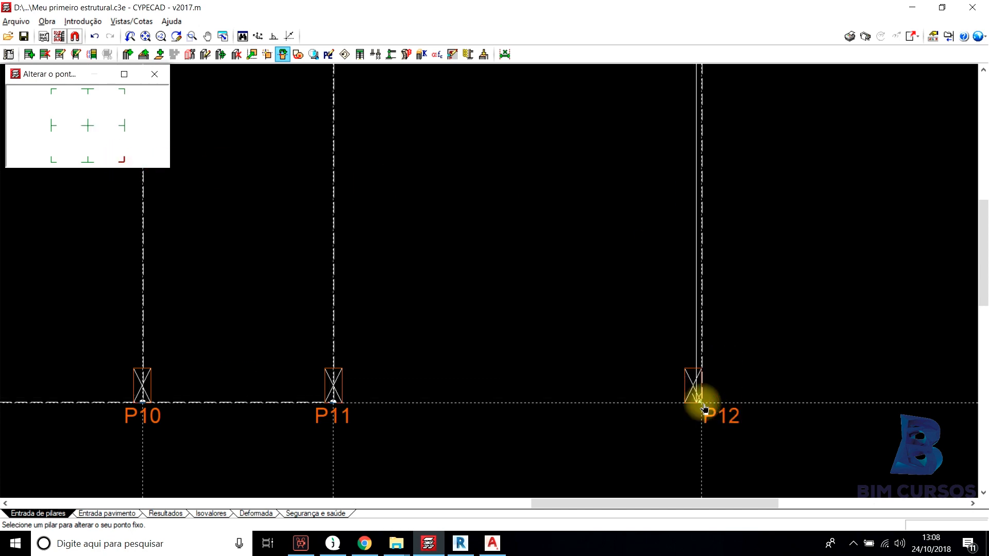
middle_click_drag(649, 377, 604, 347)
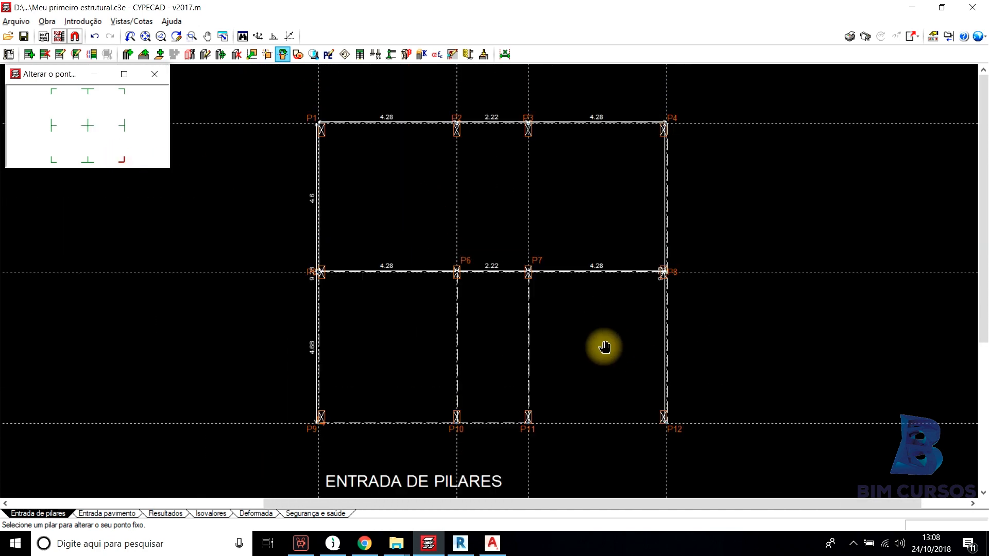
scroll(618, 331, "down", 1)
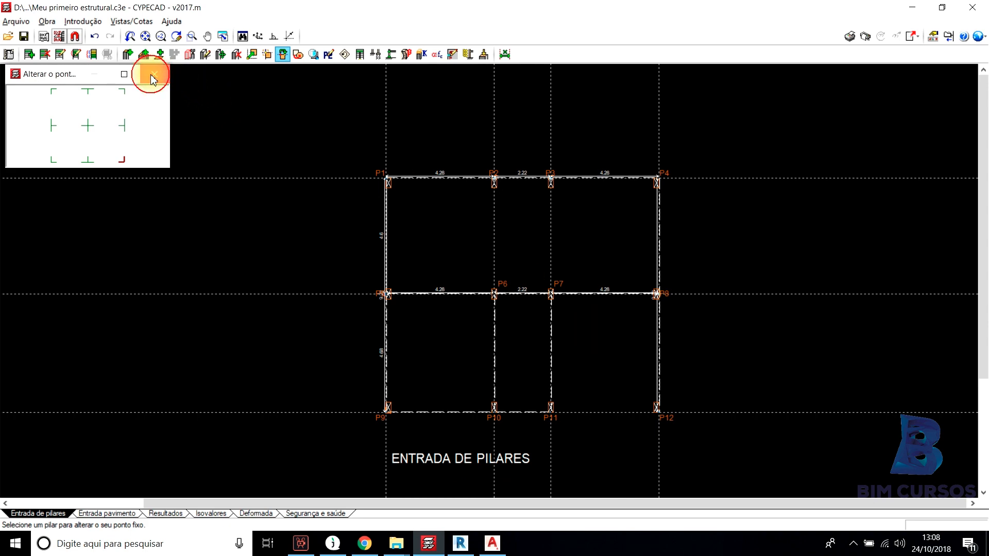
middle_click_drag(597, 223, 508, 211)
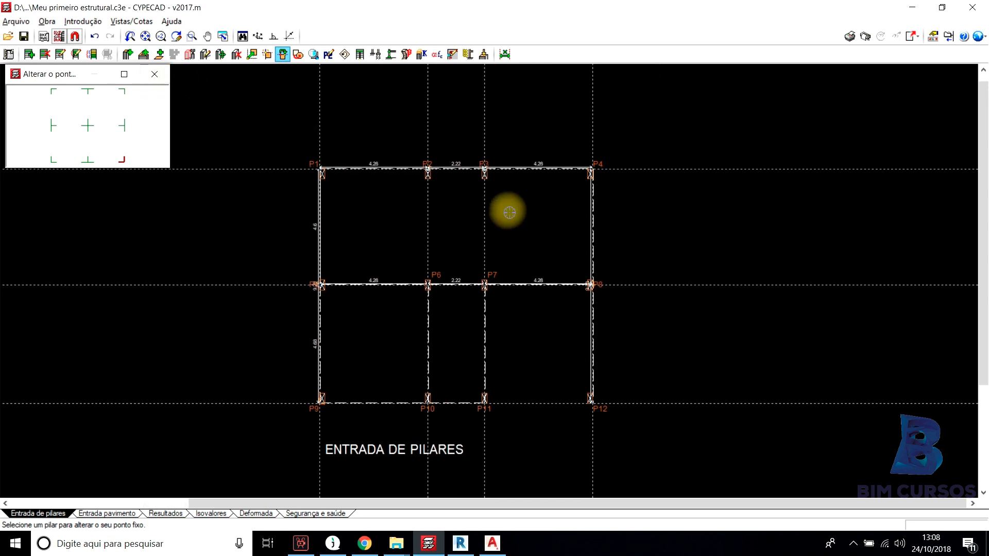
right_click(347, 107)
left_click(585, 105)
middle_click_drag(576, 230, 584, 221)
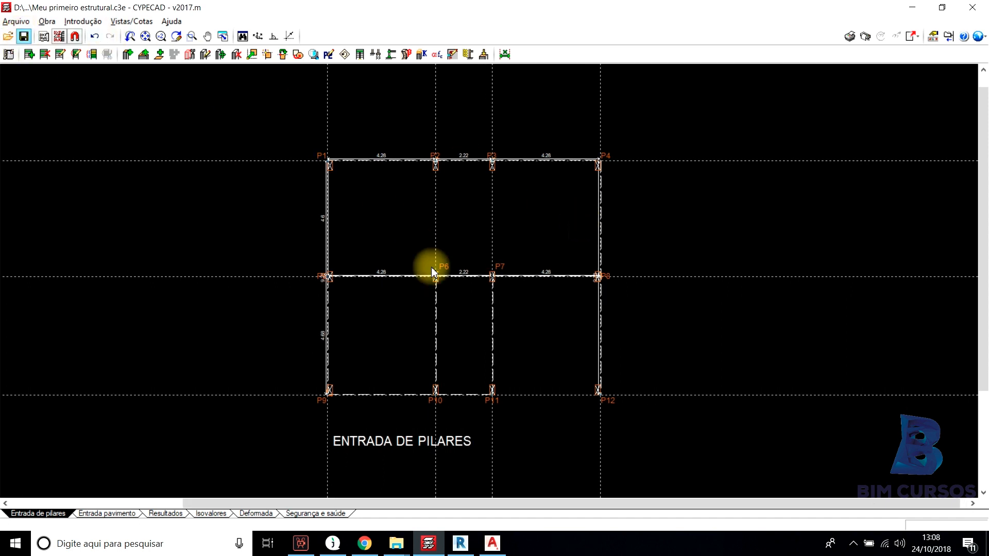
scroll(431, 272, "up", 3)
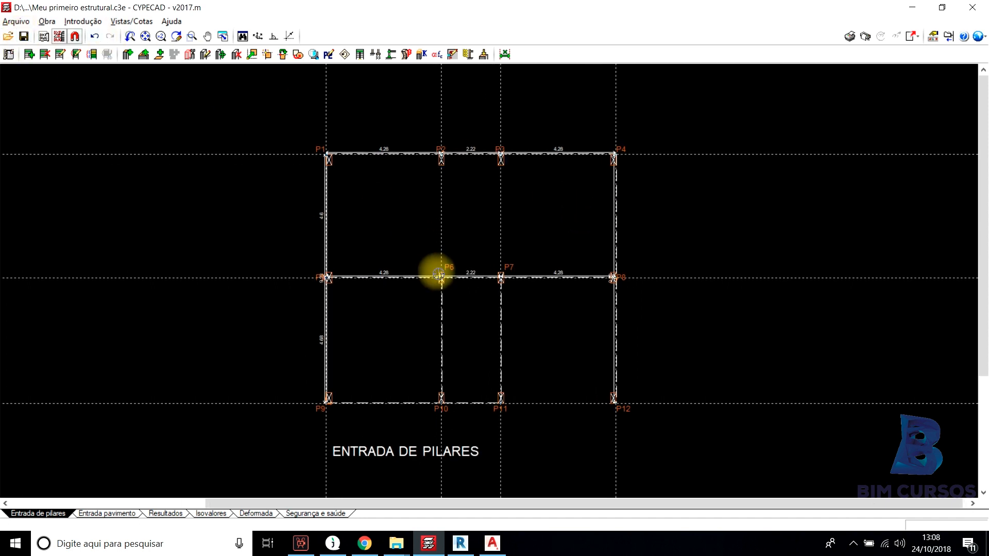
scroll(479, 226, "up", 1)
middle_click_drag(501, 243, 497, 223)
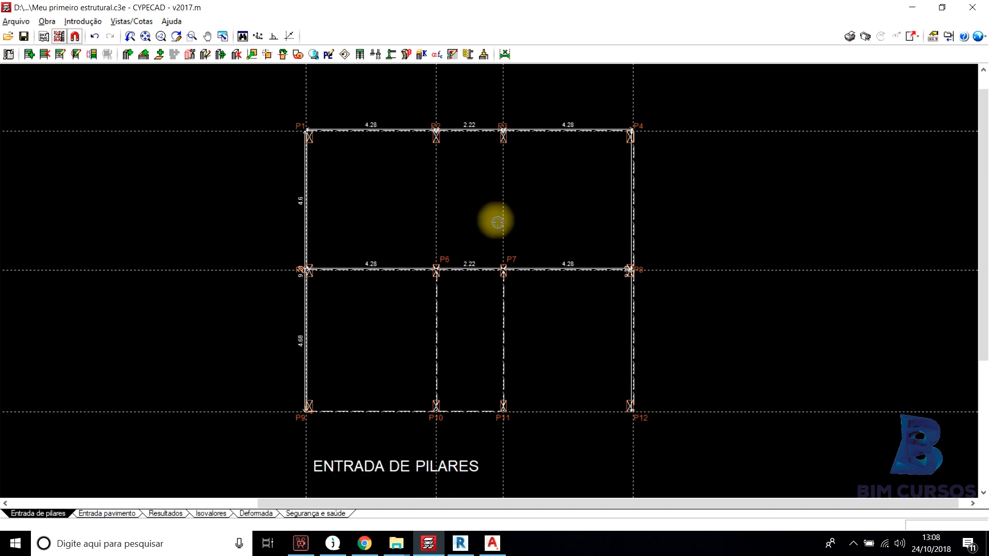